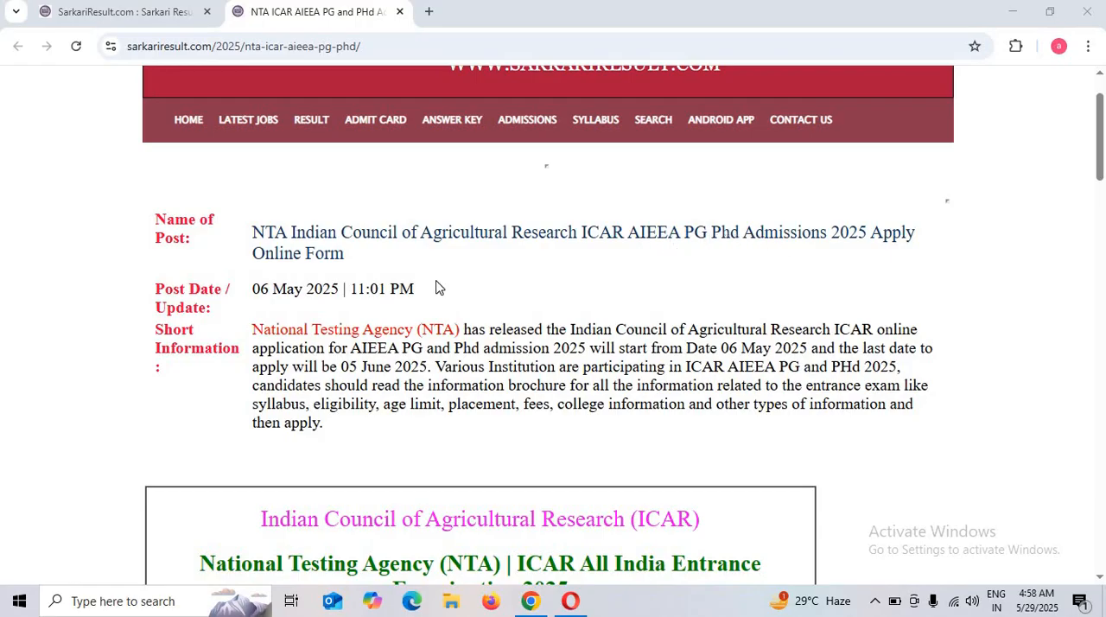
# Review the ICAR AIEEA PG/PhD 2025 notice for important dates, application fees, eligibility, age limits and the course list
pyautogui.scroll(-2, 436, 288)
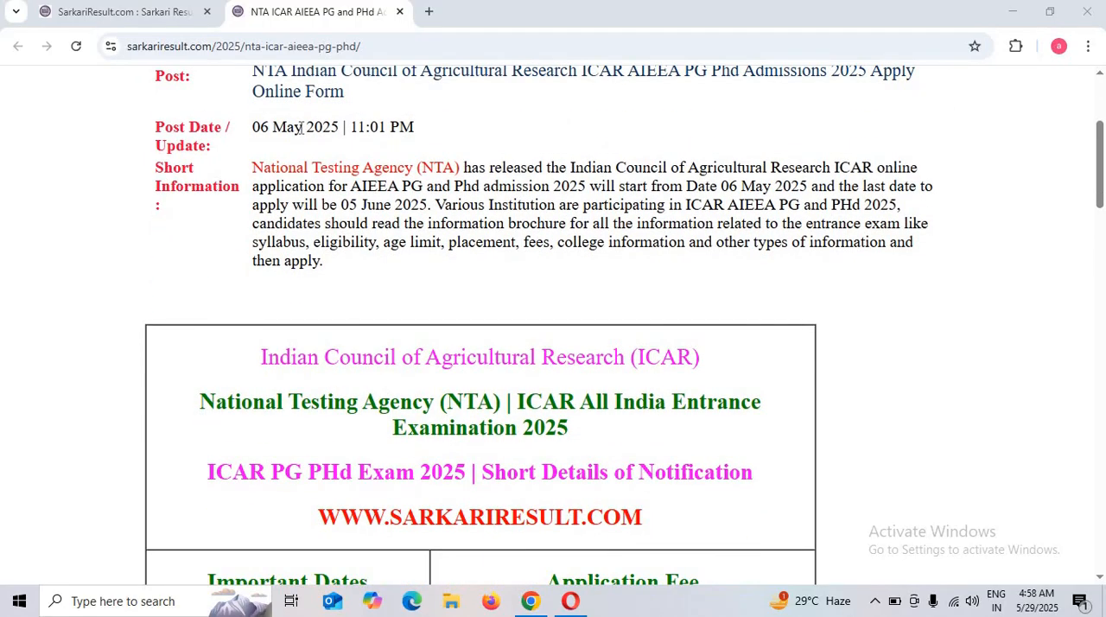
pyautogui.scroll(-1, 383, 190)
pyautogui.scroll(1, 341, 207)
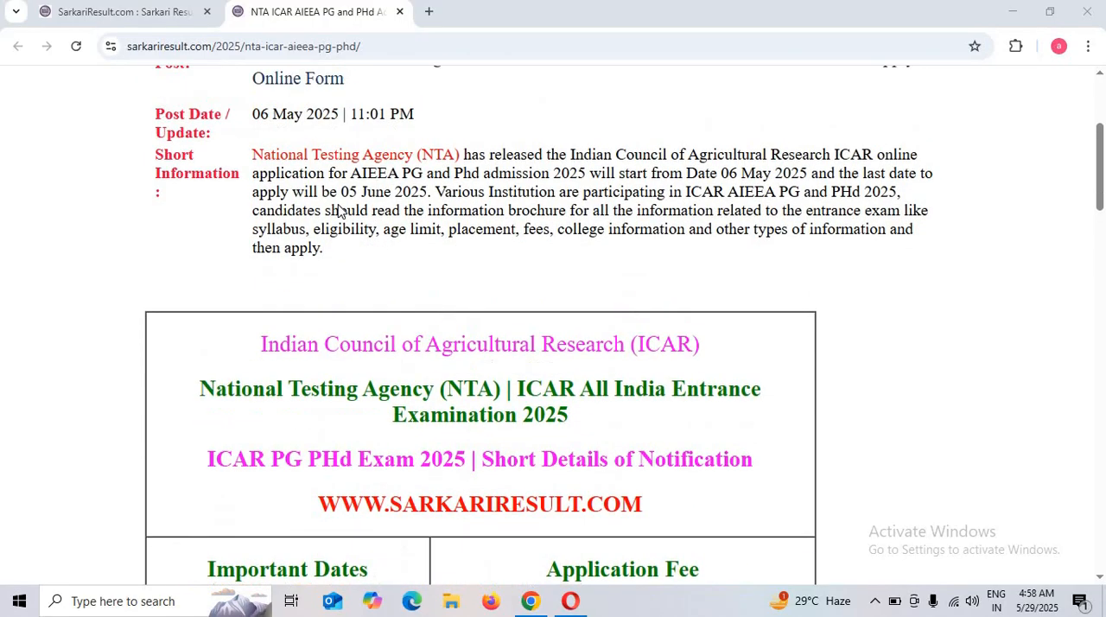
pyautogui.scroll(-1, 337, 216)
pyautogui.scroll(-1, 282, 291)
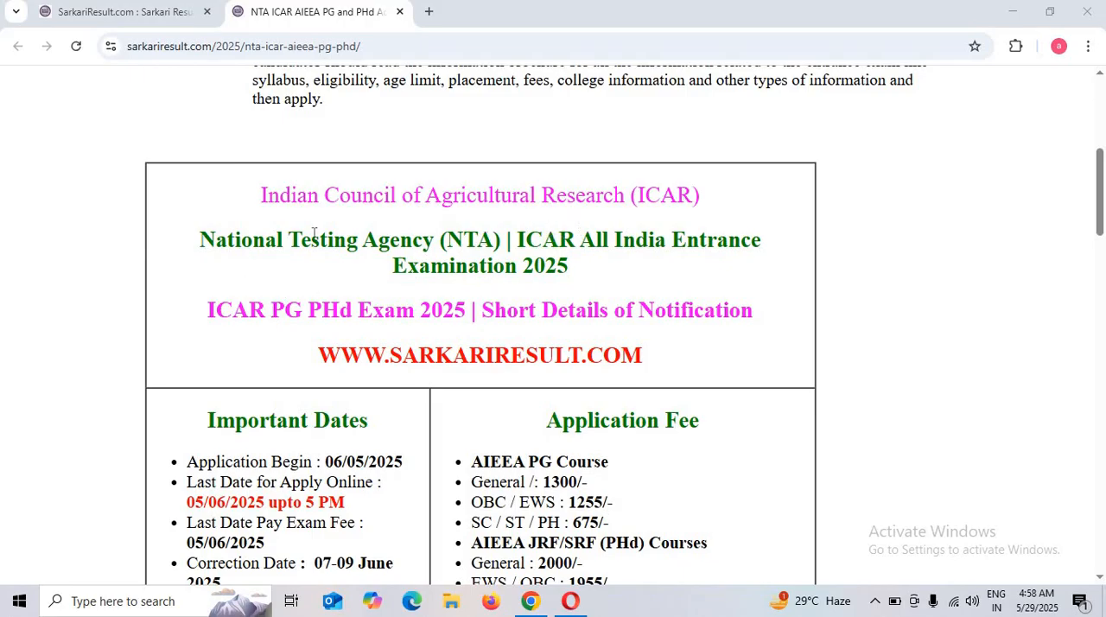
pyautogui.scroll(-1, 311, 352)
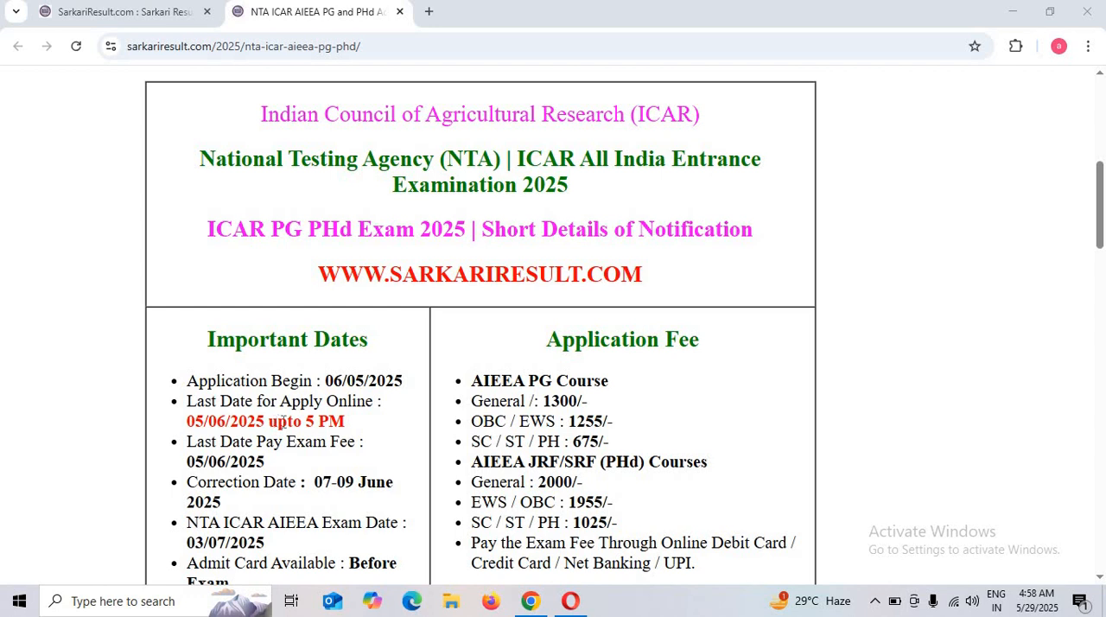
pyautogui.scroll(-1, 315, 432)
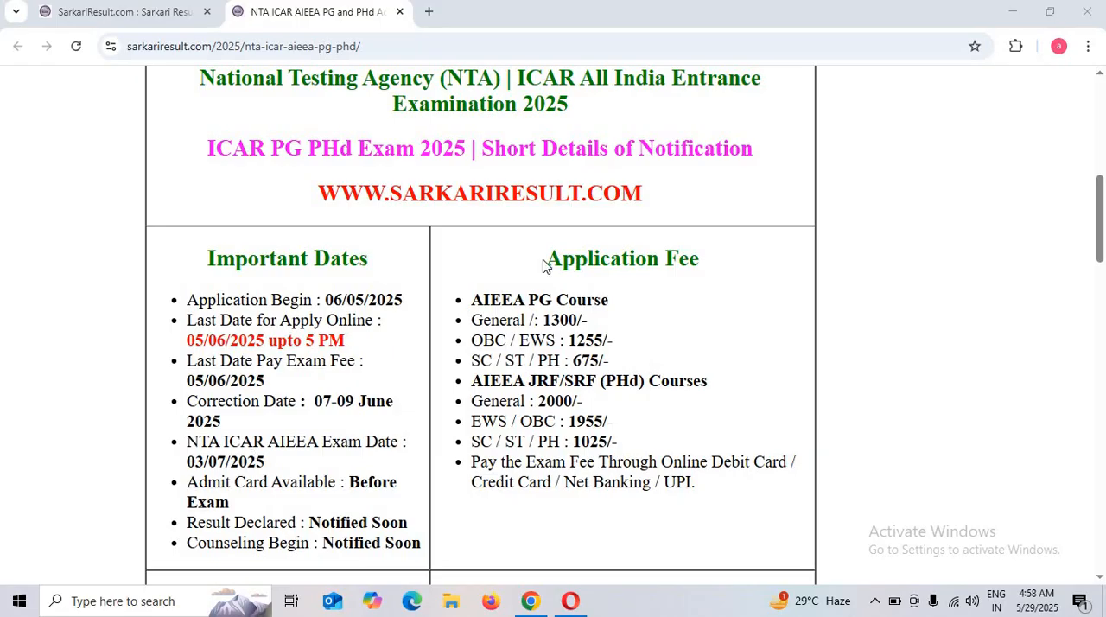
pyautogui.moveTo(574, 253); pyautogui.dragTo(605, 321)
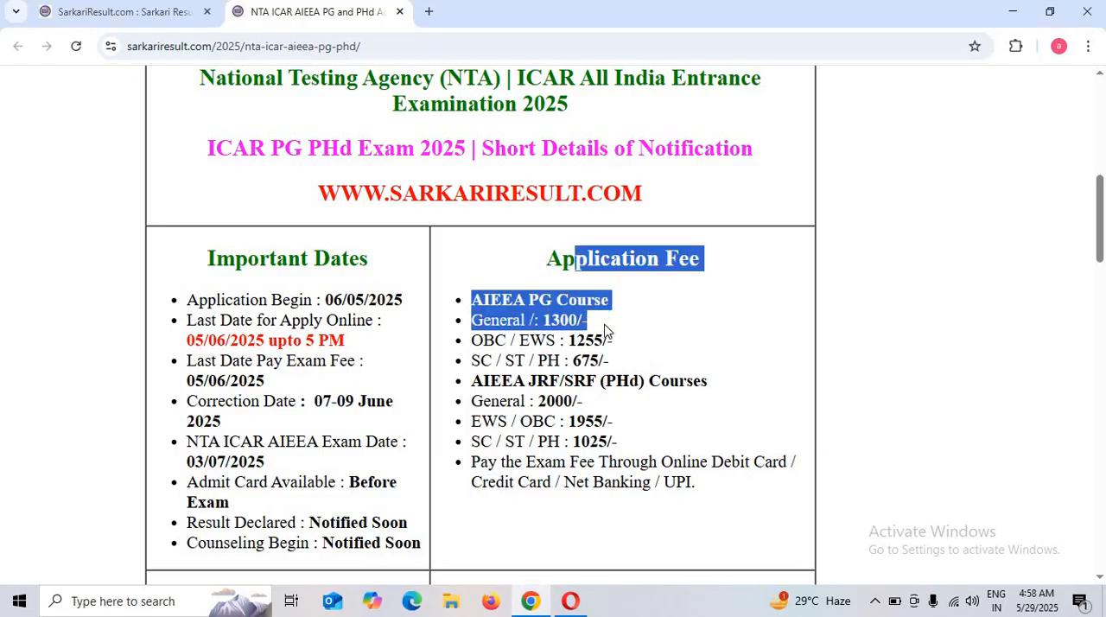
pyautogui.click(600, 332)
pyautogui.scroll(-1, 566, 354)
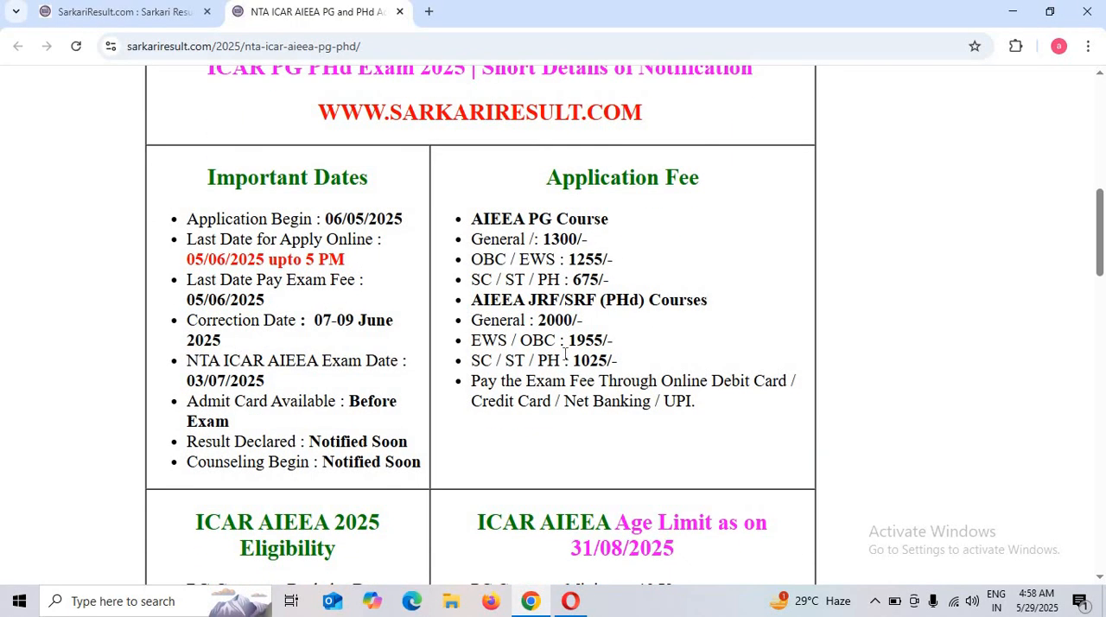
pyautogui.scroll(-1, 566, 354)
pyautogui.scroll(-2, 566, 359)
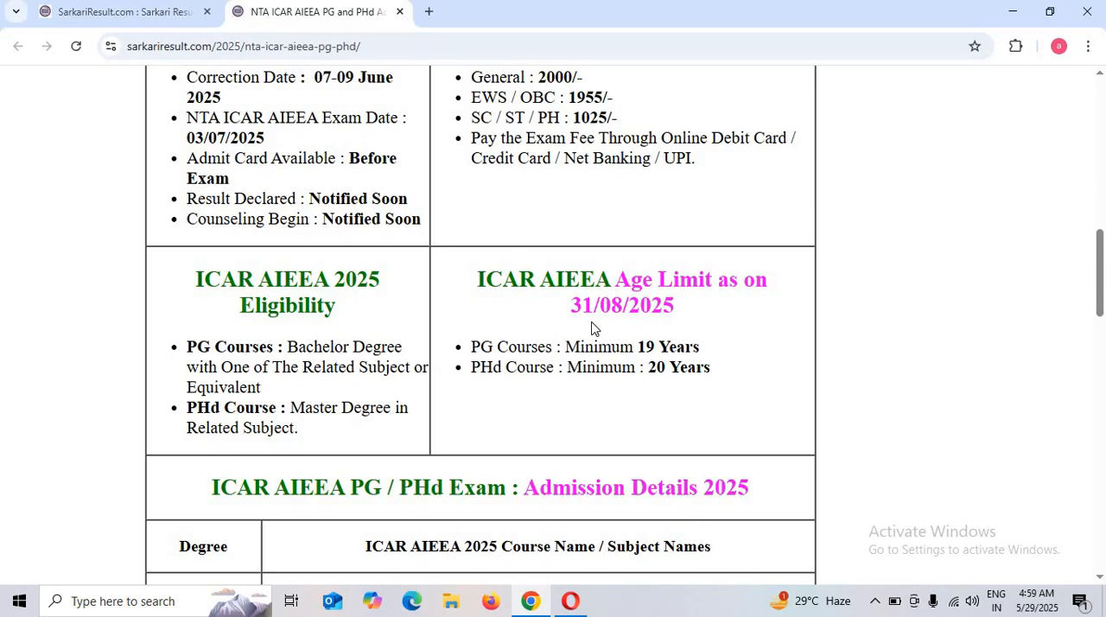
pyautogui.scroll(-3, 652, 312)
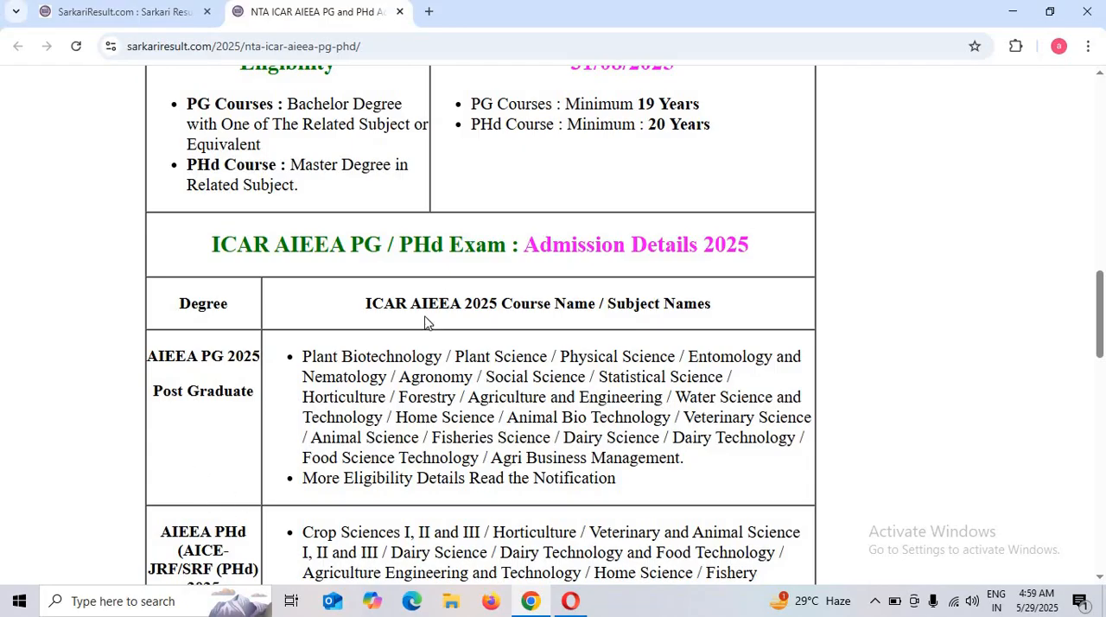
pyautogui.scroll(-2, 482, 328)
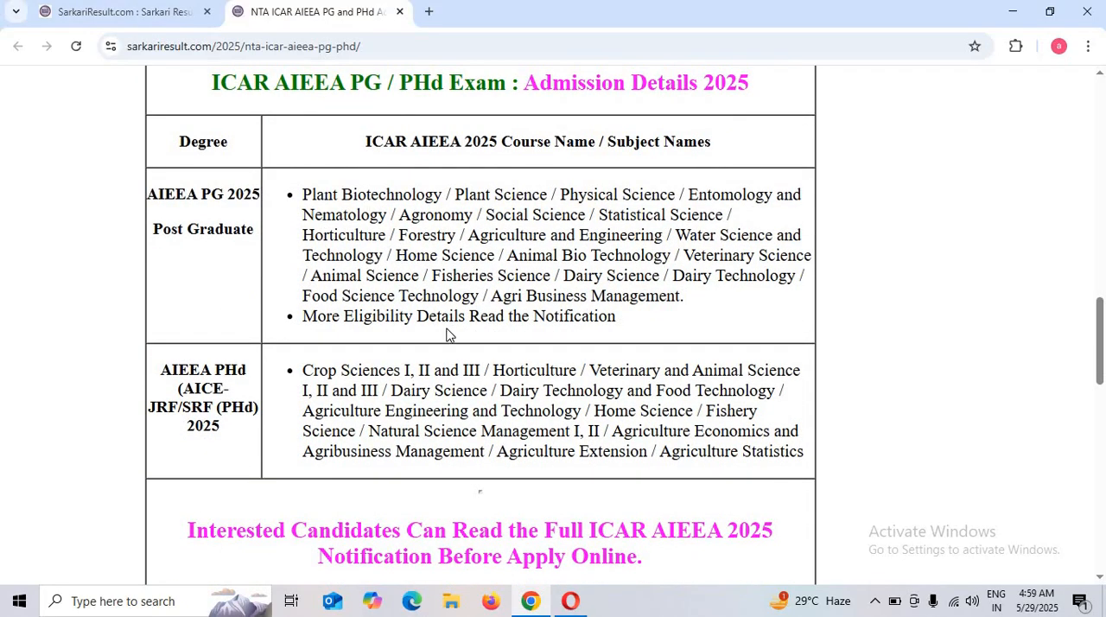
# Open the AIEEA PG online application site from the notice's useful links and start registration as a new candidate
pyautogui.scroll(-5, 447, 334)
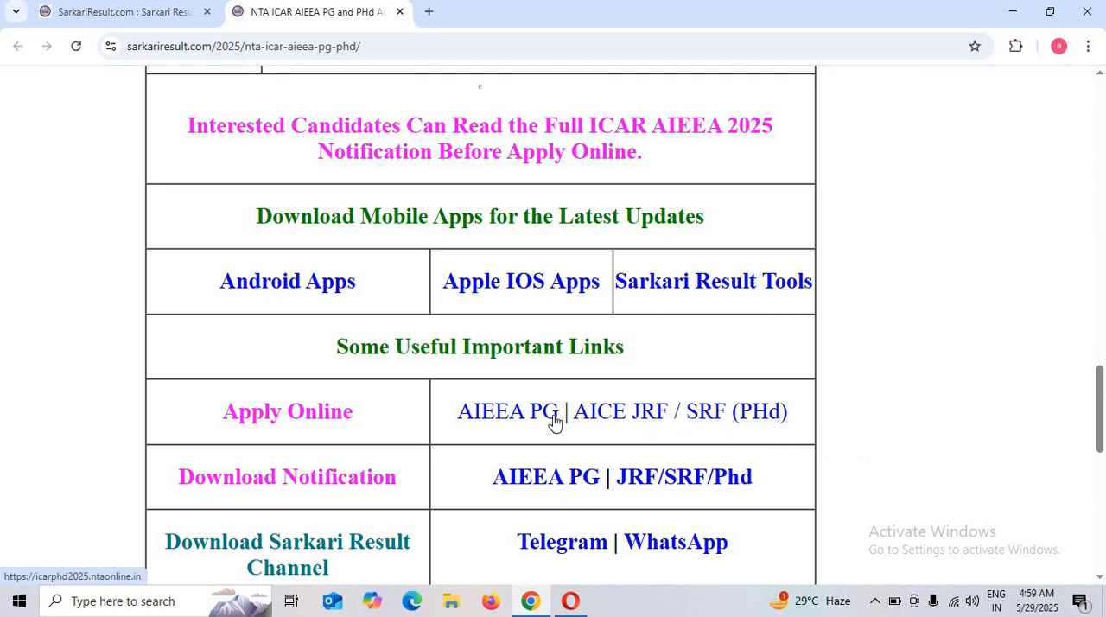
pyautogui.click(502, 417)
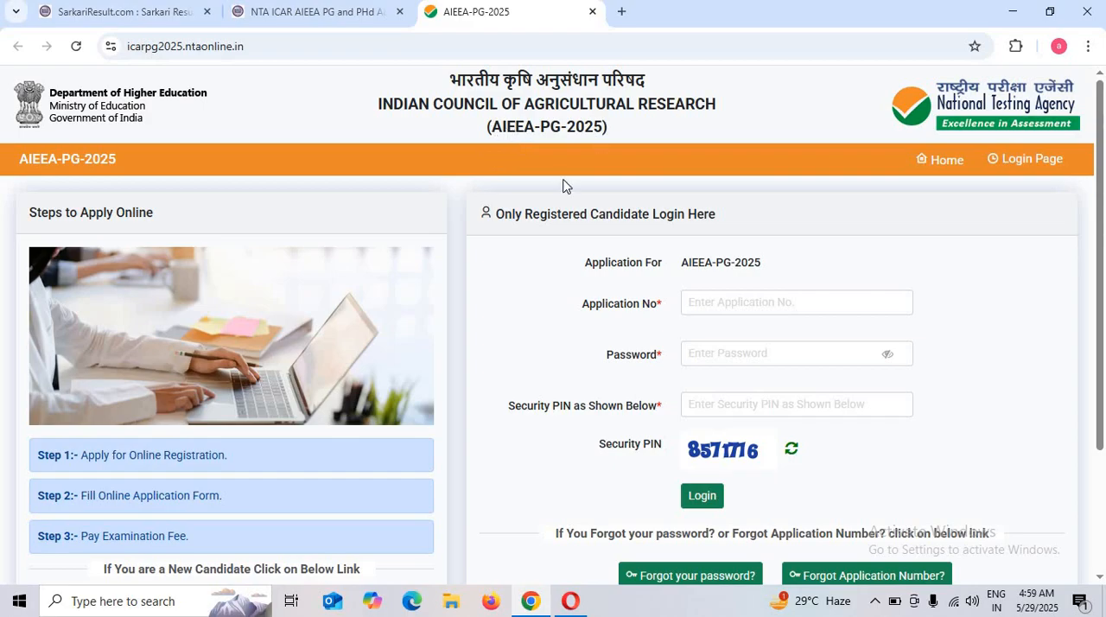
pyautogui.scroll(-2, 573, 194)
pyautogui.scroll(1, 571, 197)
pyautogui.scroll(2, 469, 296)
pyautogui.scroll(-2, 389, 337)
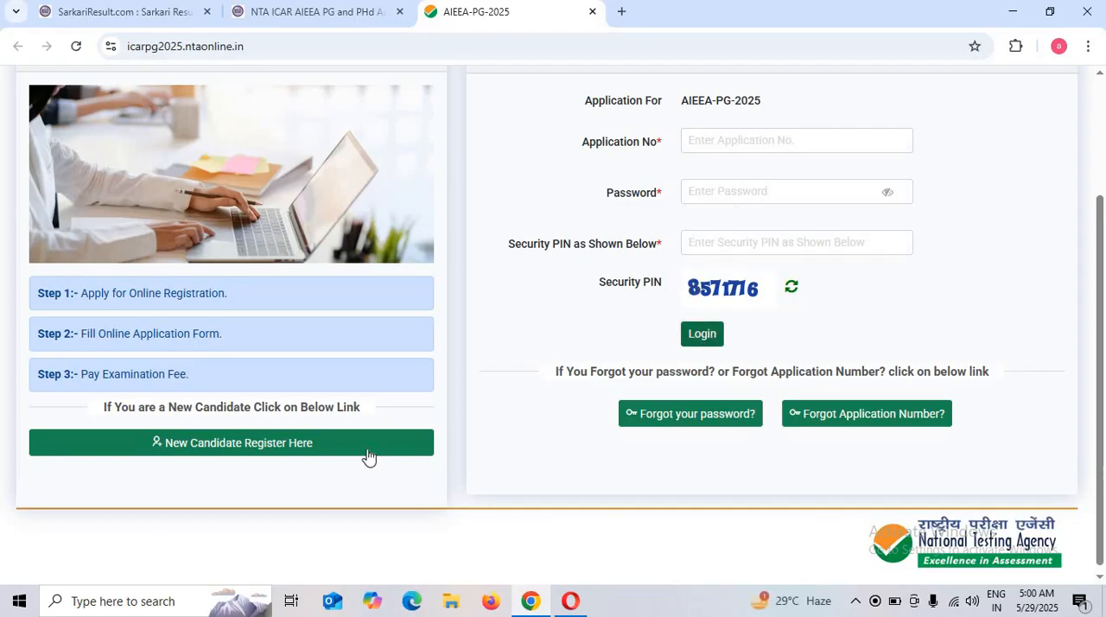
pyautogui.click(225, 453)
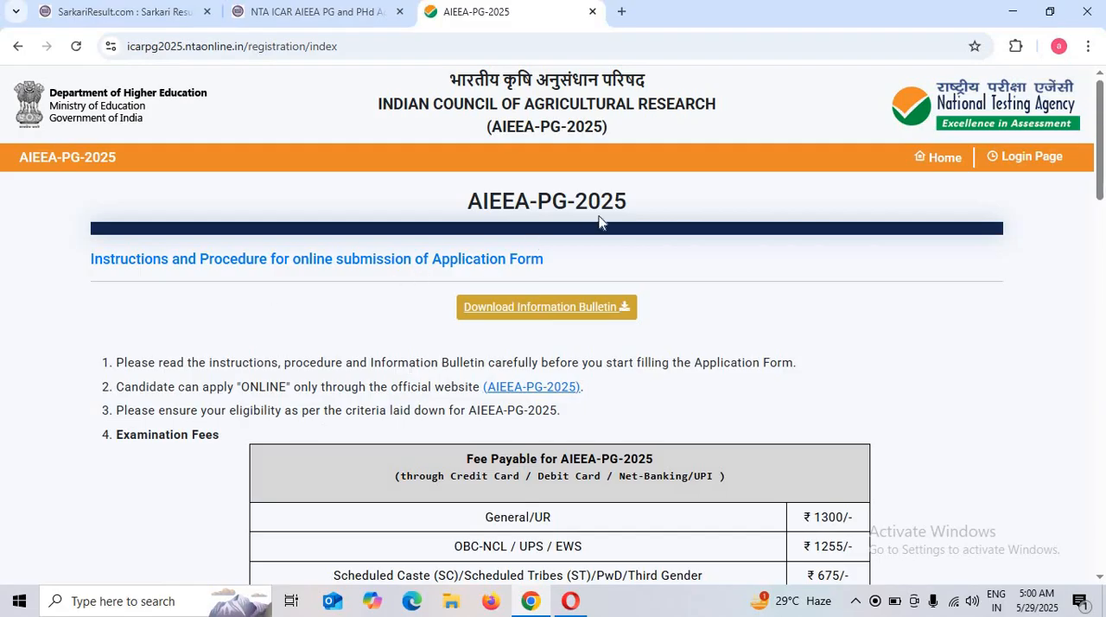
# Accept the declaration of having read the AIEEA-PG-2025 Information Bulletin and instructions, and proceed with the registration
pyautogui.scroll(-3, 300, 318)
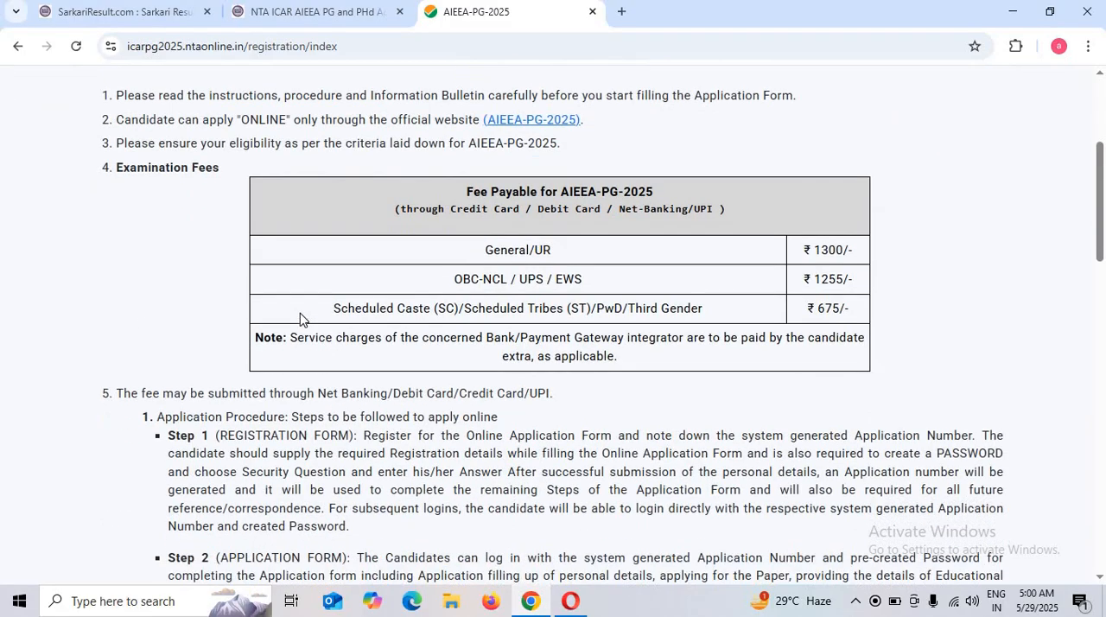
pyautogui.scroll(-2, 299, 318)
pyautogui.scroll(-12, 300, 312)
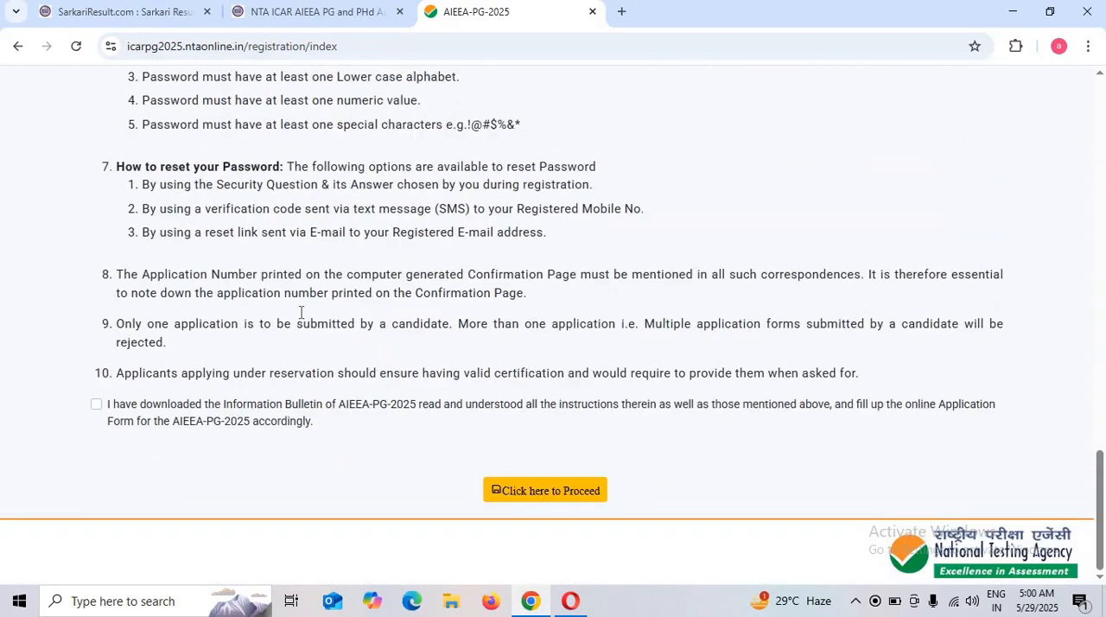
pyautogui.click(96, 403)
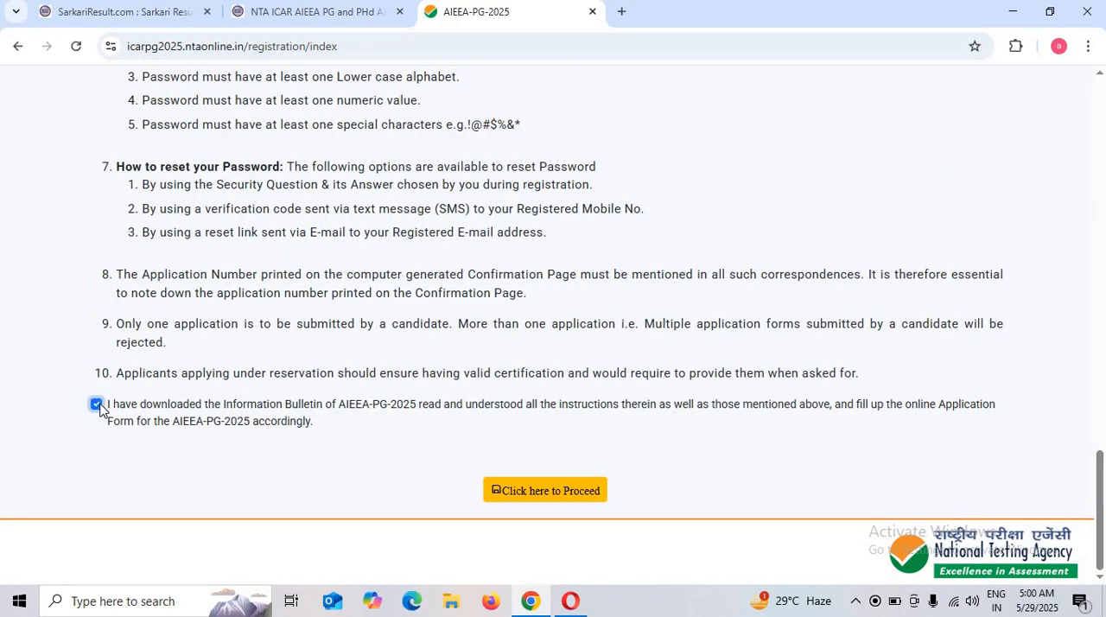
pyautogui.click(589, 490)
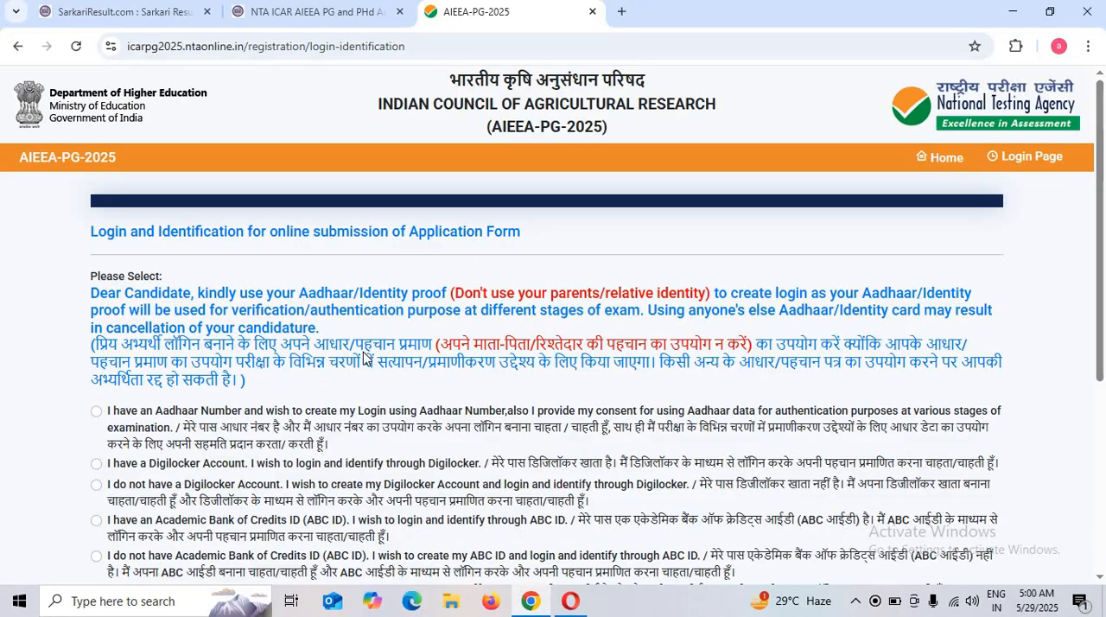
# Choose to create the login using an Aadhaar Number as the identification method
pyautogui.scroll(-2, 395, 335)
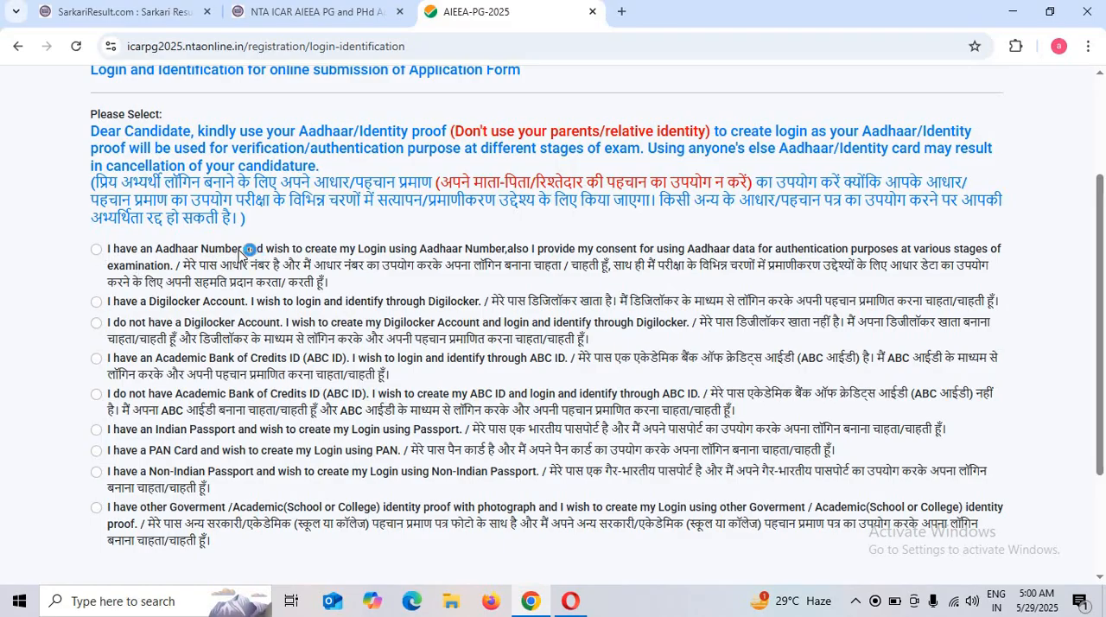
pyautogui.click(96, 249)
pyautogui.scroll(-3, 219, 299)
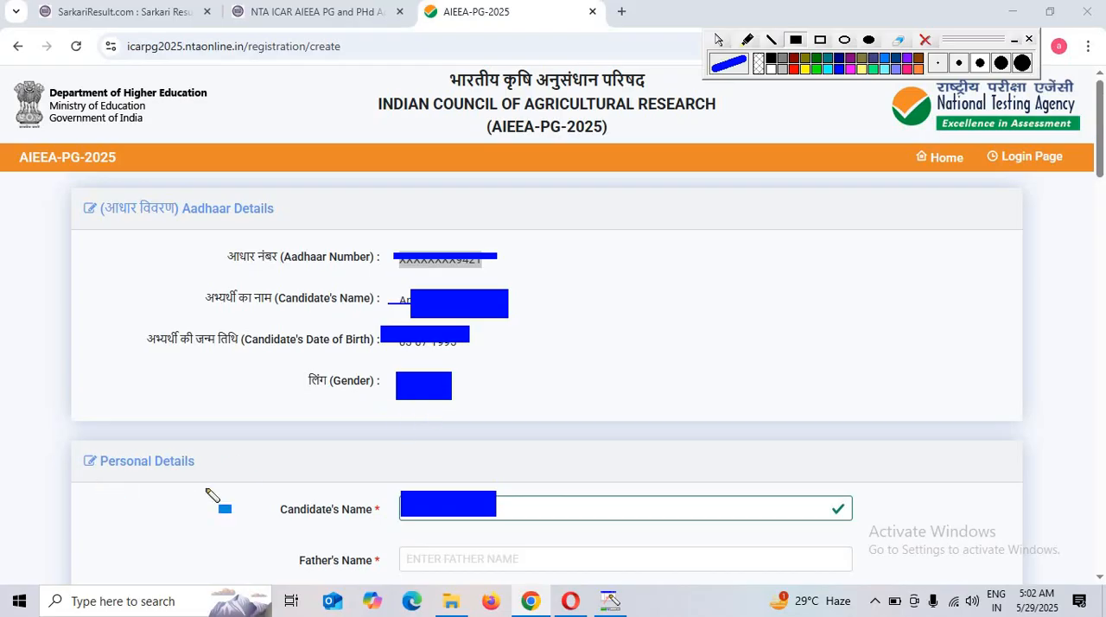
# Set the Identity Type in the Personal Details to OTHER VALID GOVT IDENTITY WITH PHOTOGRAPH
pyautogui.scroll(-4, 211, 496)
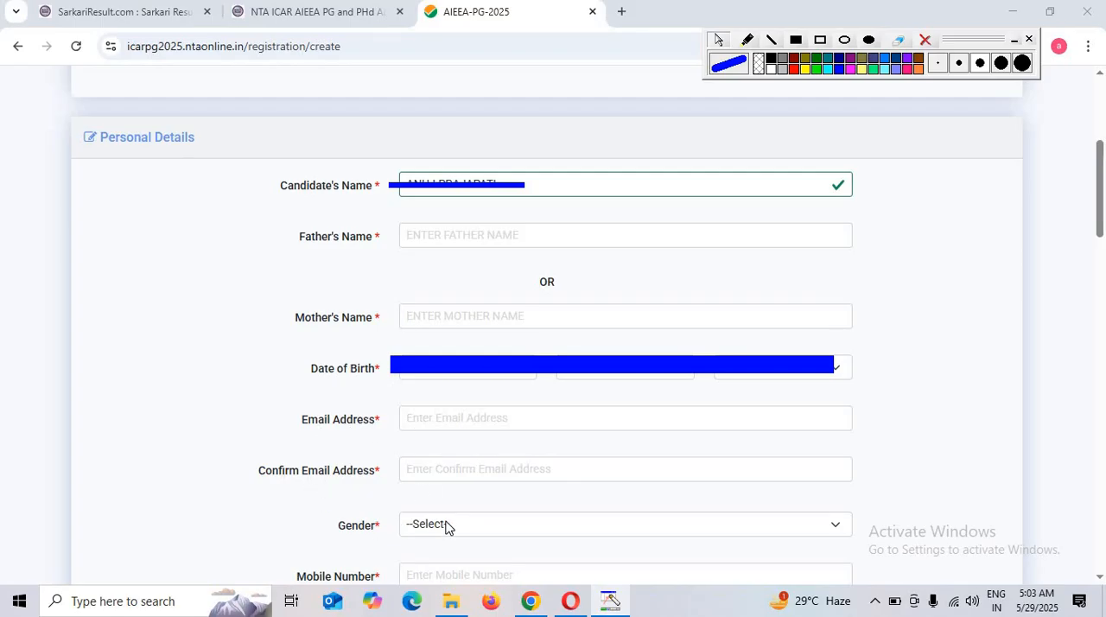
pyautogui.scroll(-5, 438, 172)
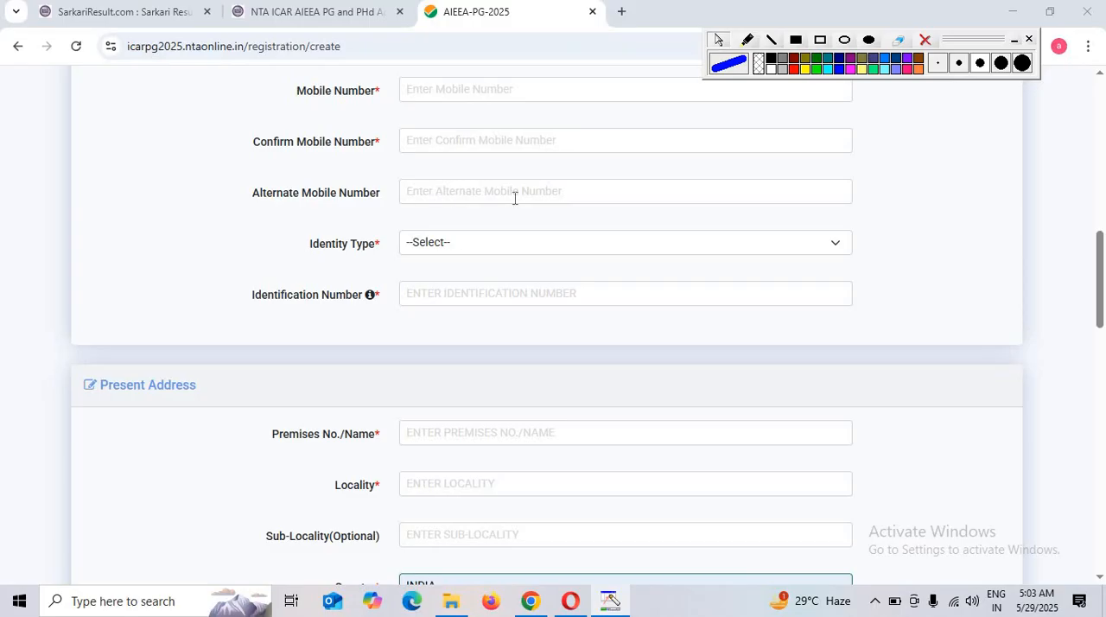
pyautogui.click(451, 246)
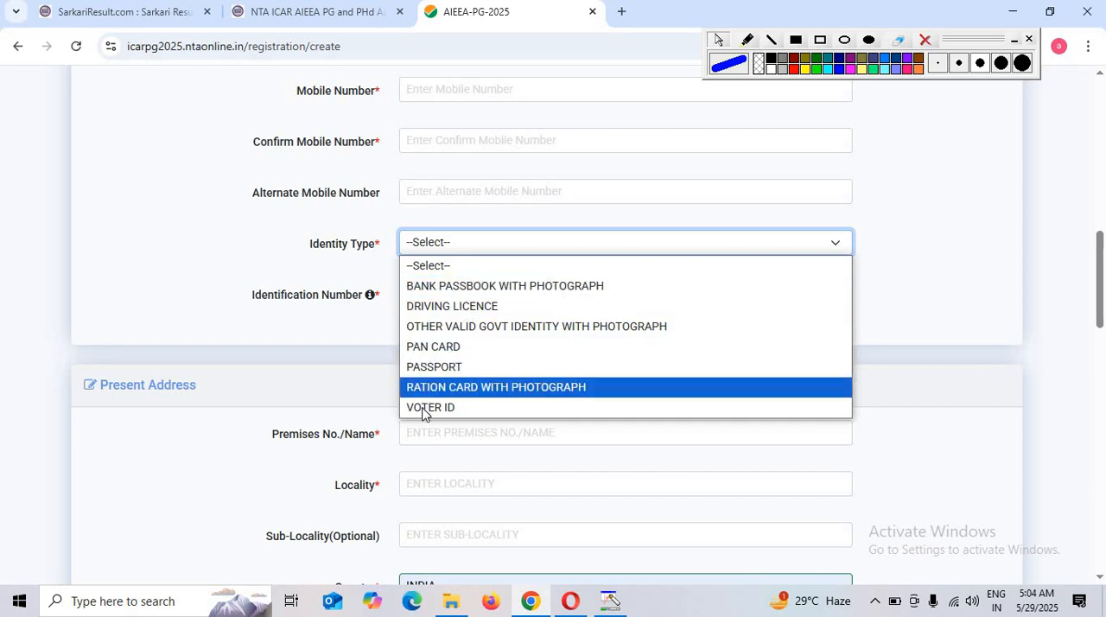
pyautogui.click(449, 327)
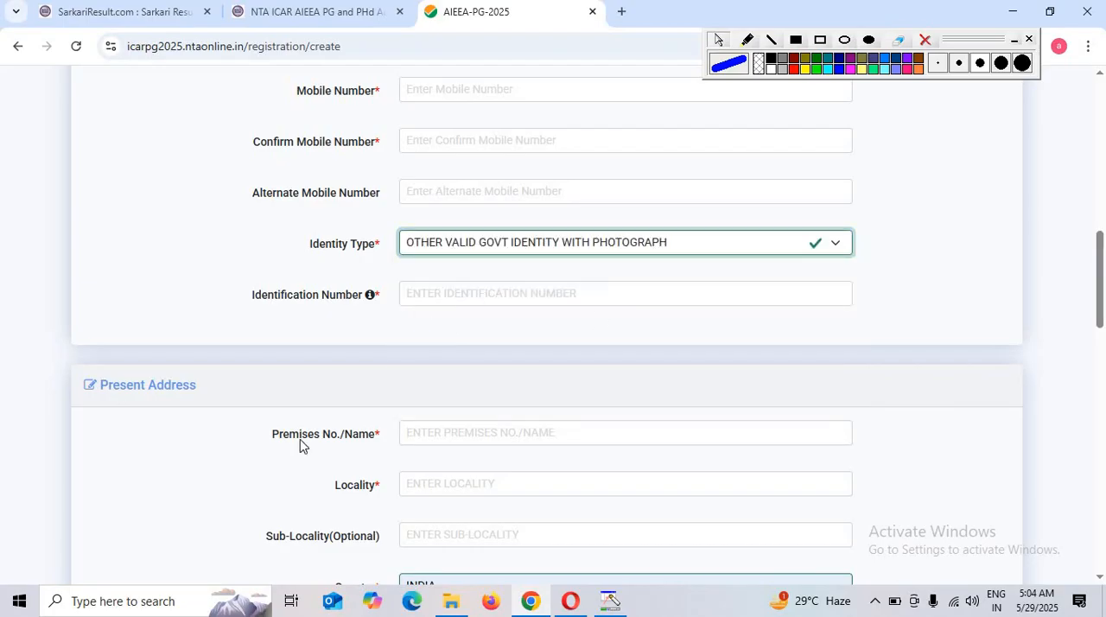
# Select the candidate's district in the Present Address section
pyautogui.scroll(-1, 136, 408)
pyautogui.scroll(-1, 173, 380)
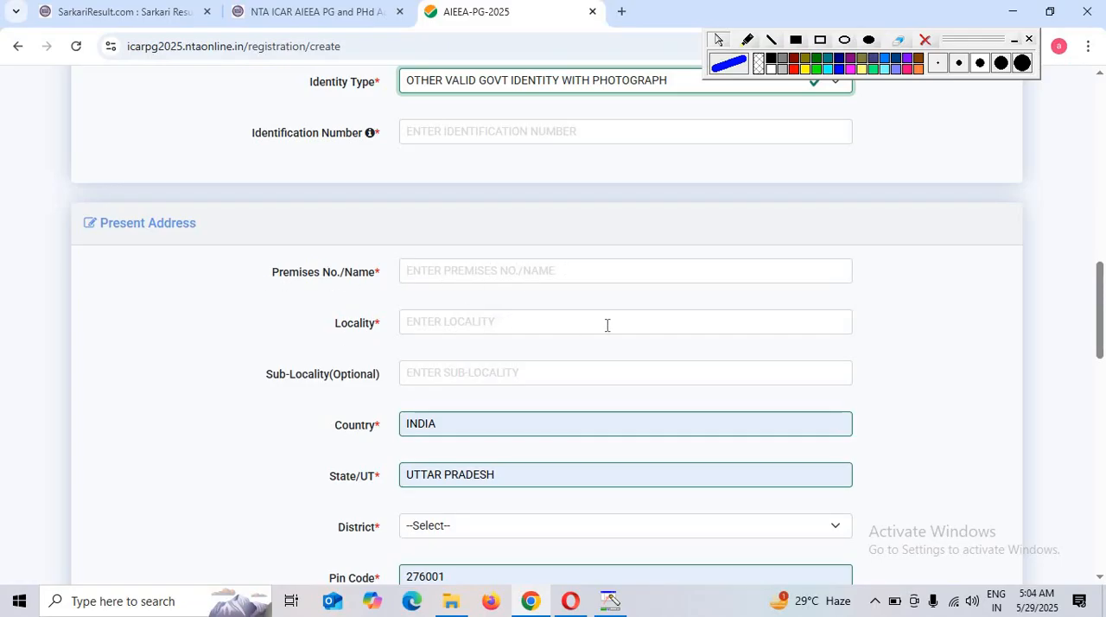
pyautogui.scroll(-1, 432, 328)
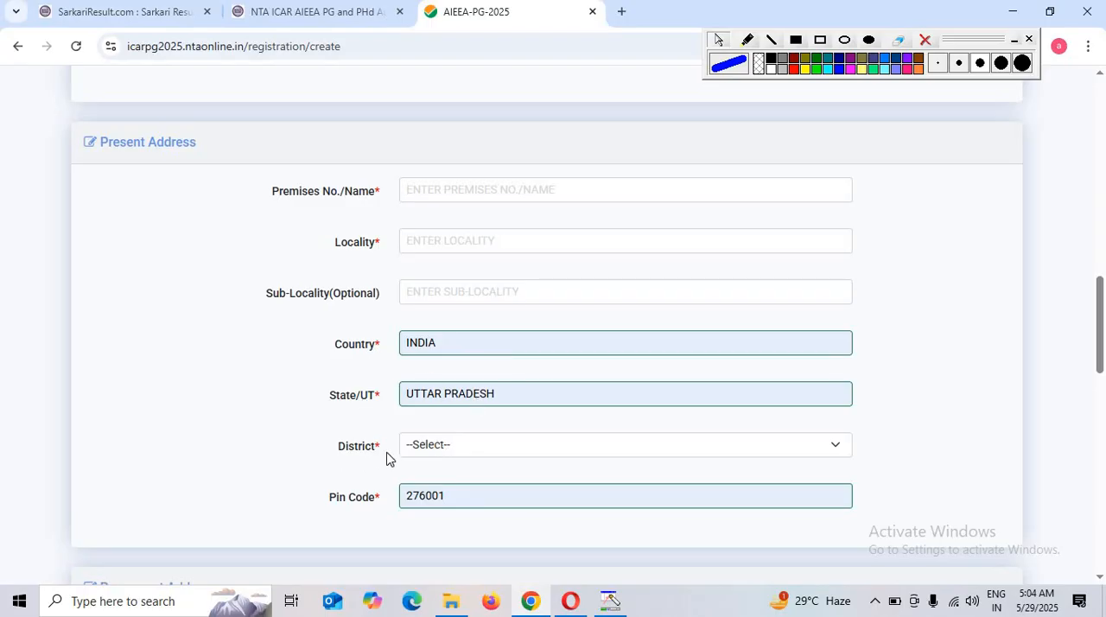
pyautogui.click(502, 447)
pyautogui.click(435, 200)
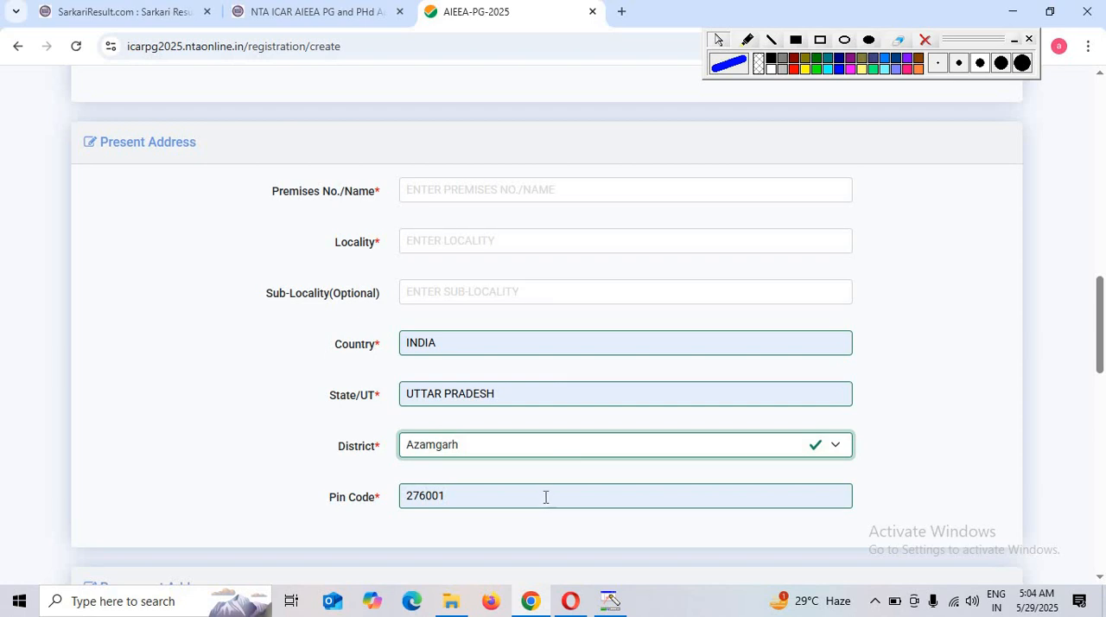
# Set the security question to WHAT IS YOUR BIRTH CITY and submit the registration form for review
pyautogui.scroll(-4, 545, 497)
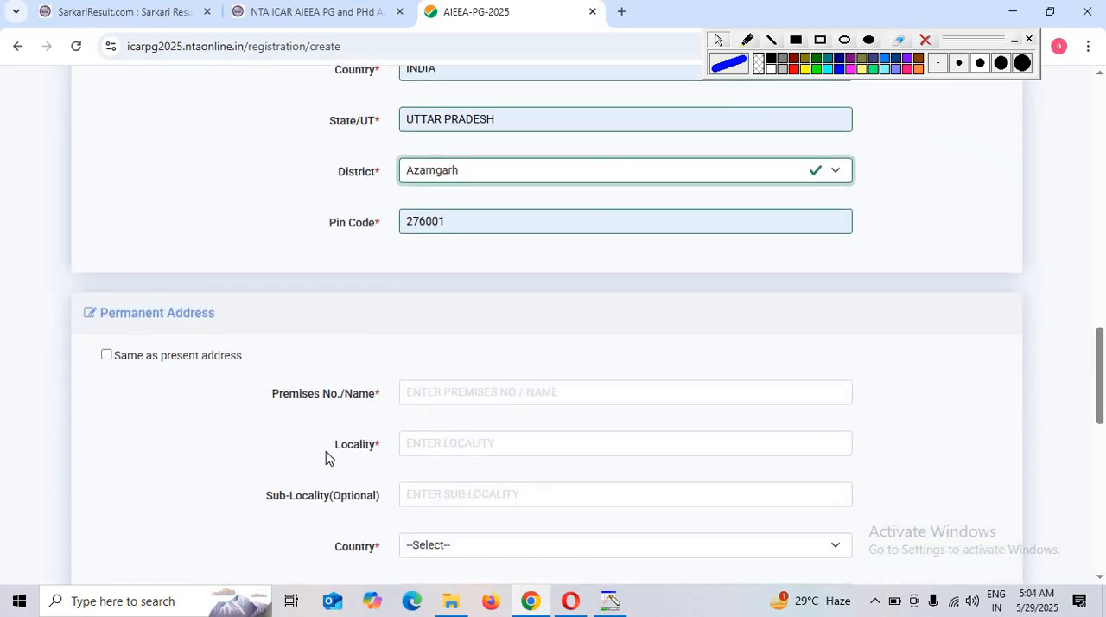
pyautogui.scroll(3, 216, 338)
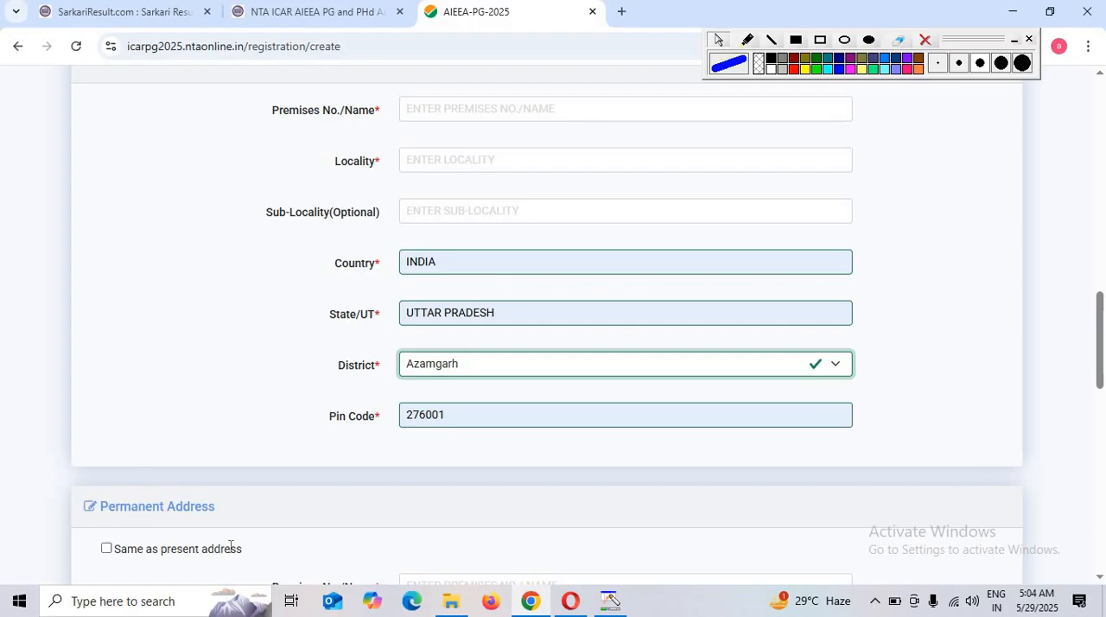
pyautogui.scroll(-4, 244, 543)
pyautogui.scroll(-2, 450, 380)
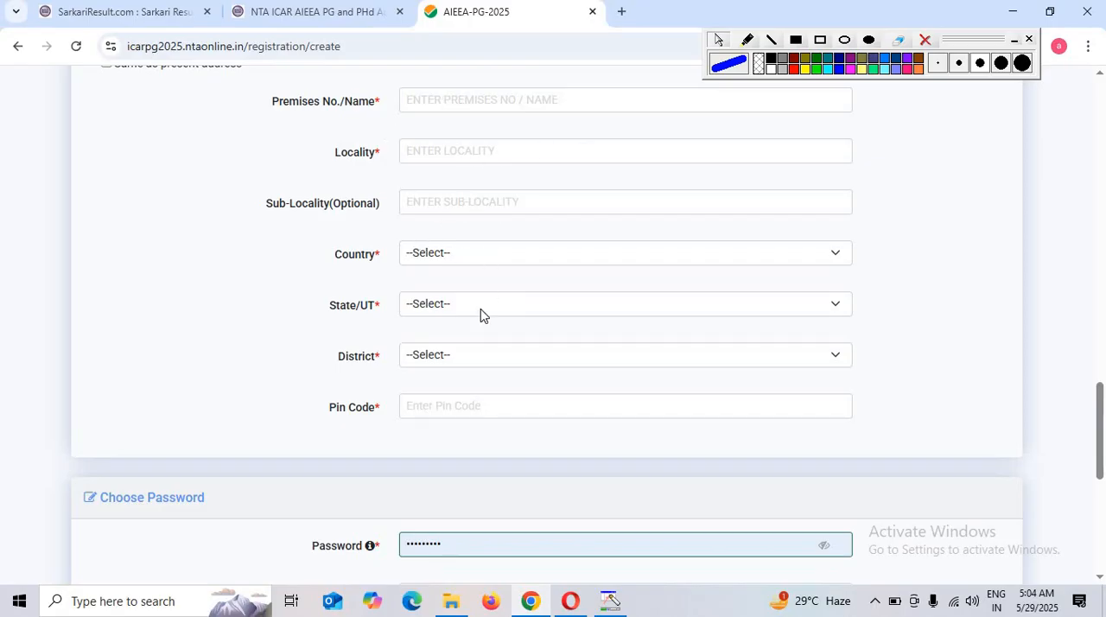
pyautogui.scroll(-3, 450, 368)
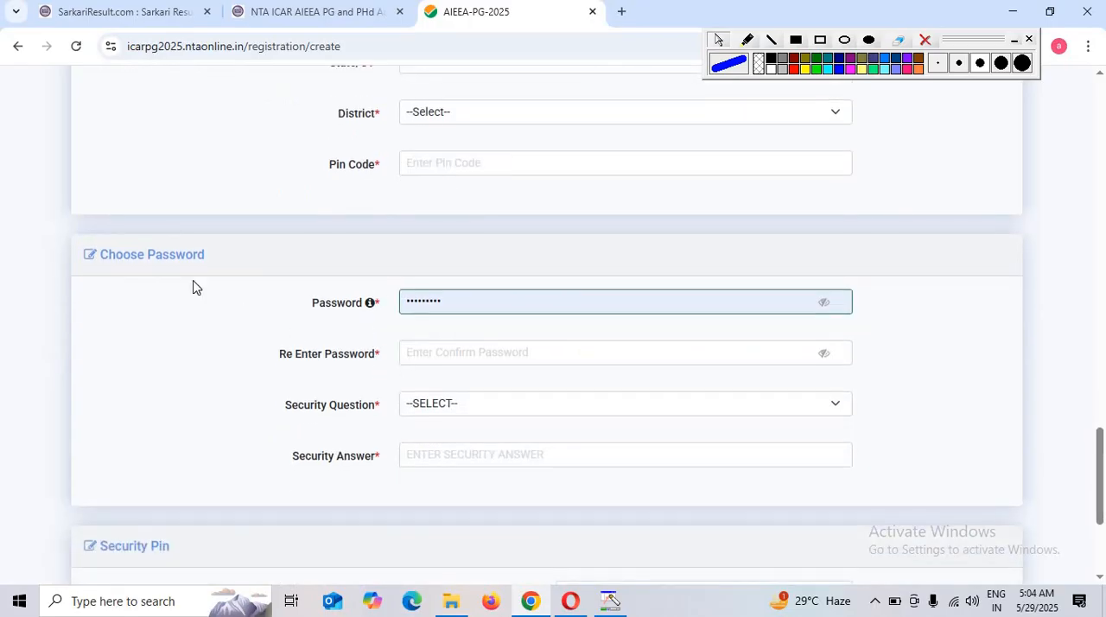
pyautogui.moveTo(107, 254); pyautogui.dragTo(276, 291)
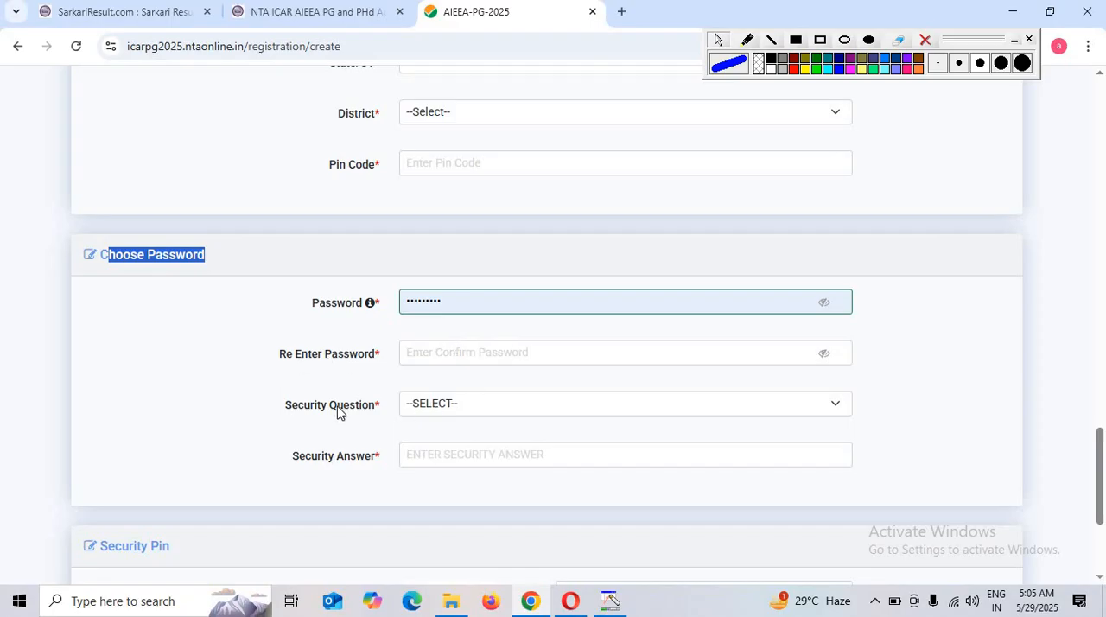
pyautogui.click(462, 408)
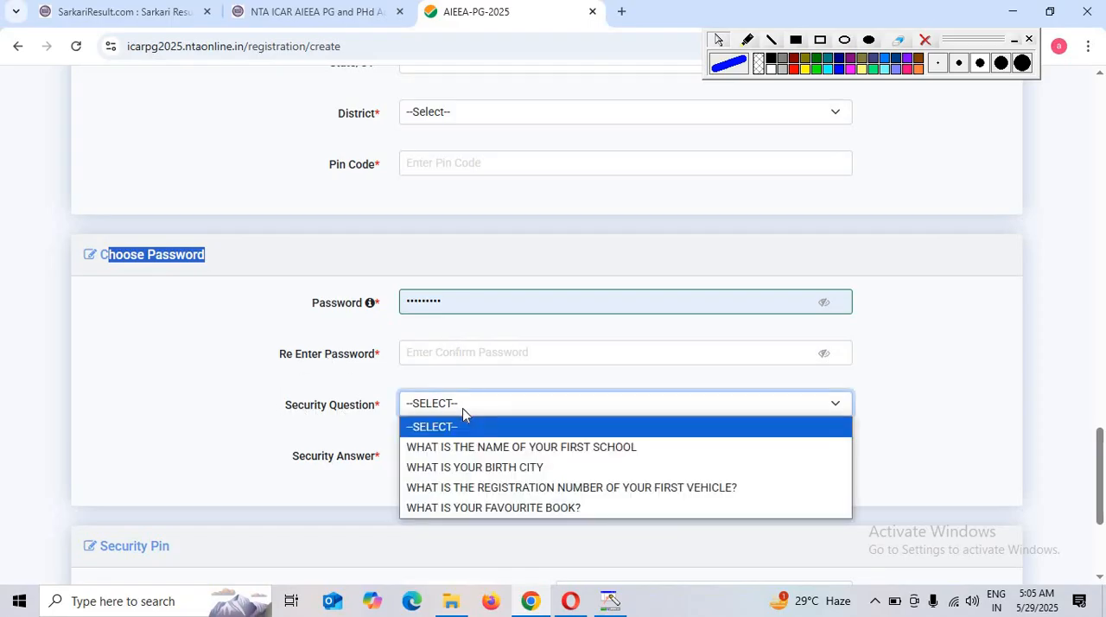
pyautogui.click(497, 468)
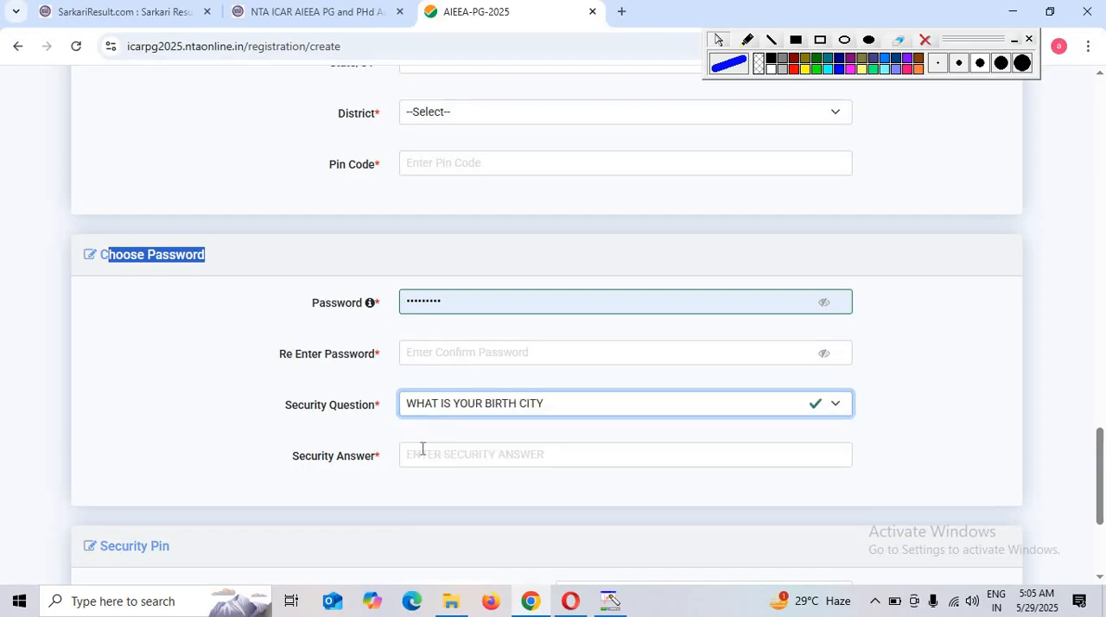
pyautogui.scroll(-2, 505, 462)
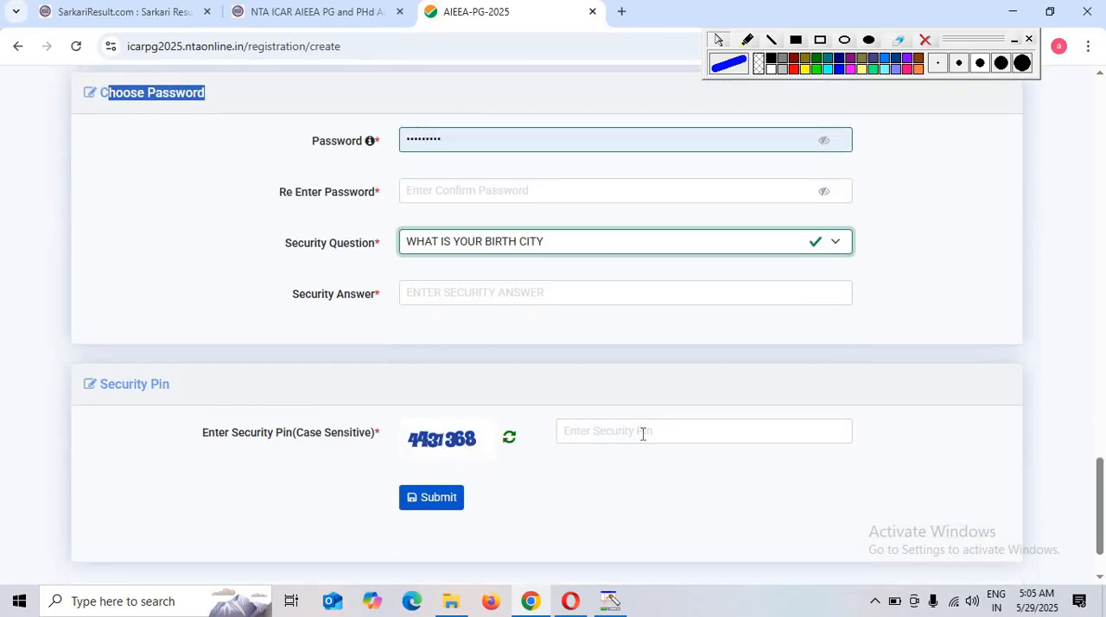
pyautogui.click(405, 498)
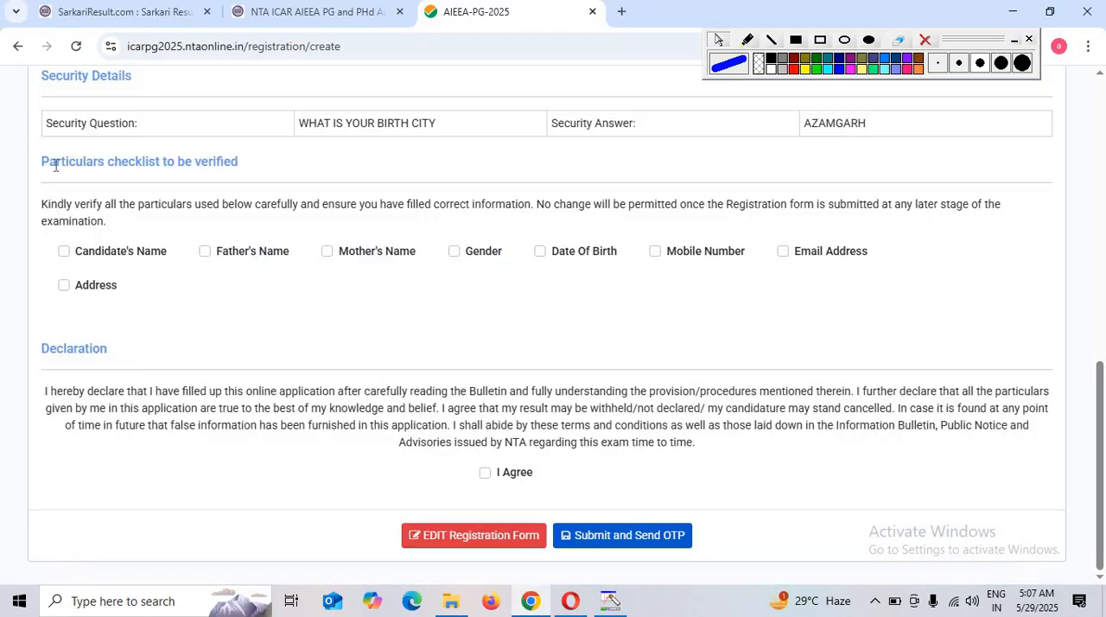
# Confirm all eight particulars in the verification checklist, accept the declaration, and submit the registration to send the OTP
pyautogui.click(64, 252)
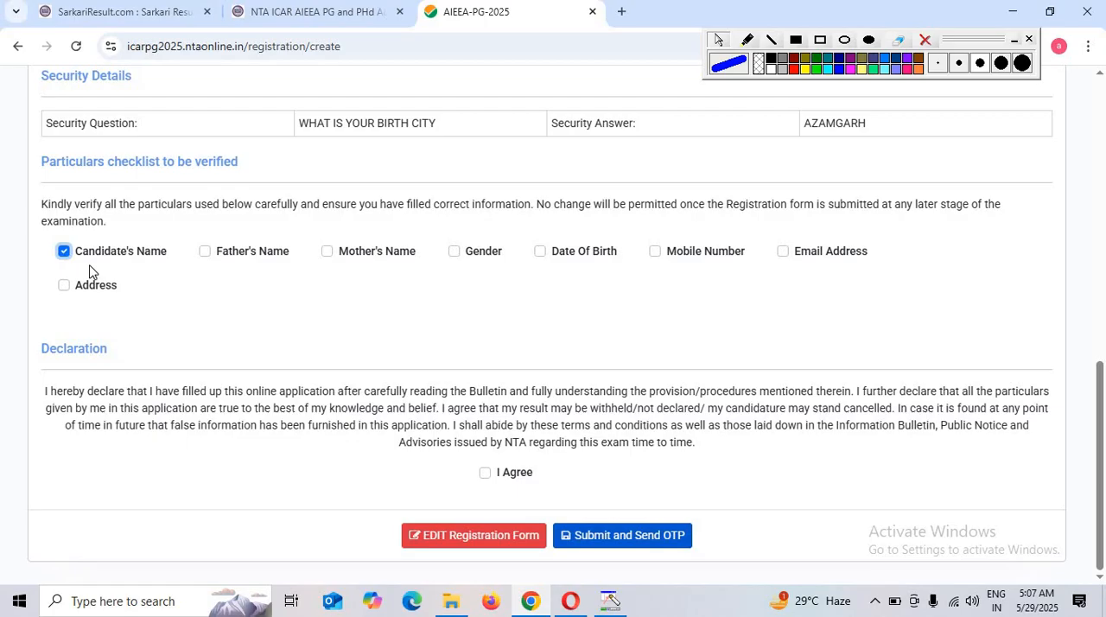
pyautogui.click(247, 256)
pyautogui.click(372, 256)
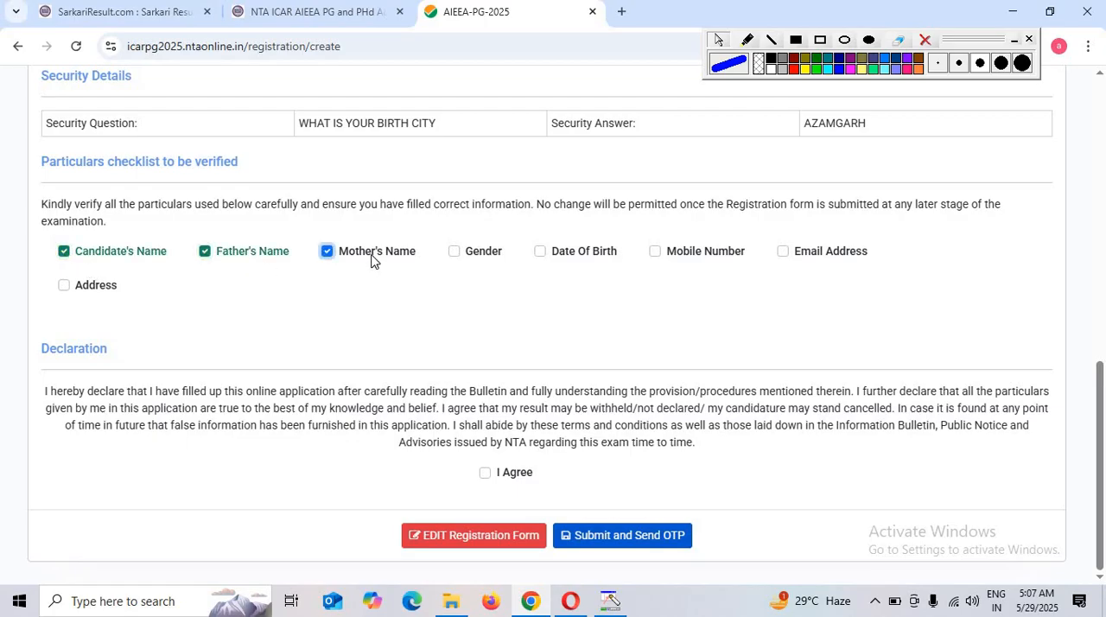
pyautogui.click(480, 261)
pyautogui.click(561, 261)
pyautogui.click(672, 258)
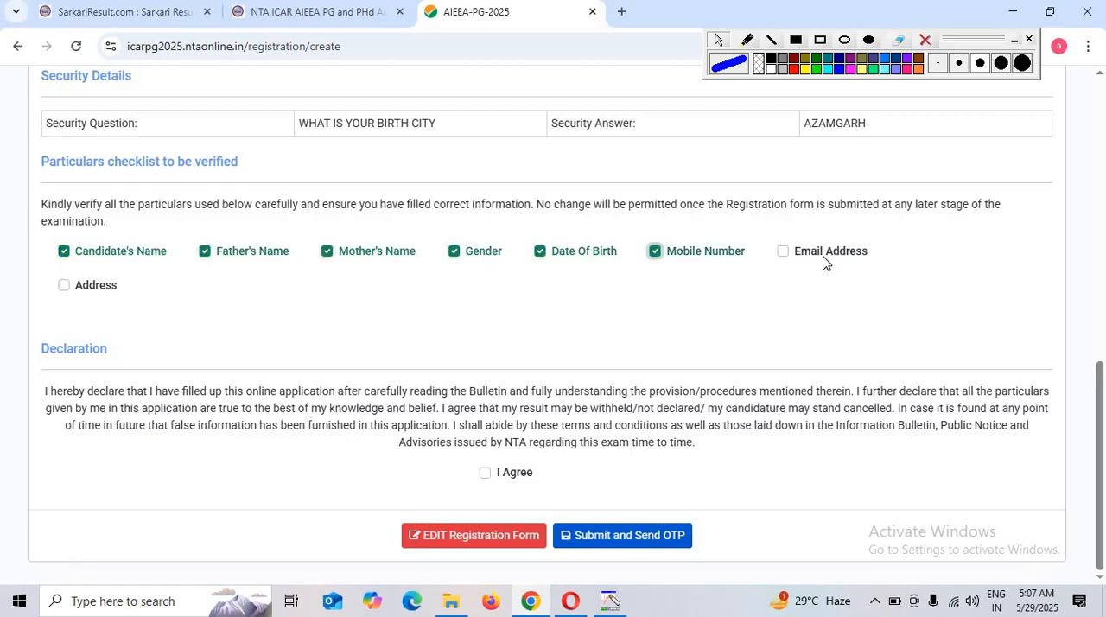
pyautogui.click(800, 257)
pyautogui.click(85, 294)
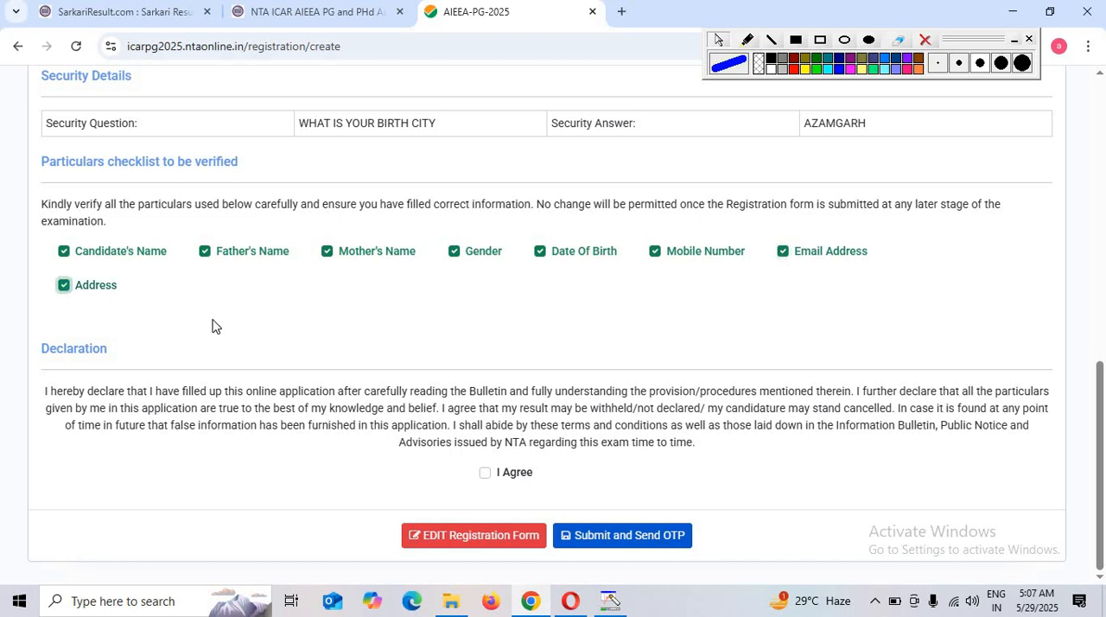
pyautogui.click(484, 472)
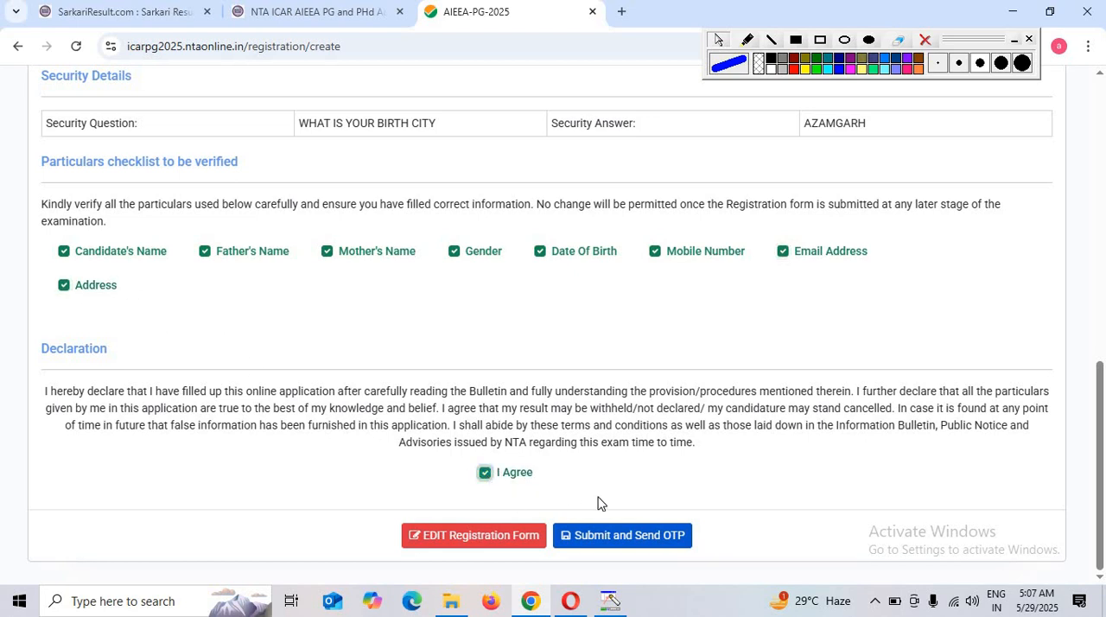
pyautogui.click(657, 537)
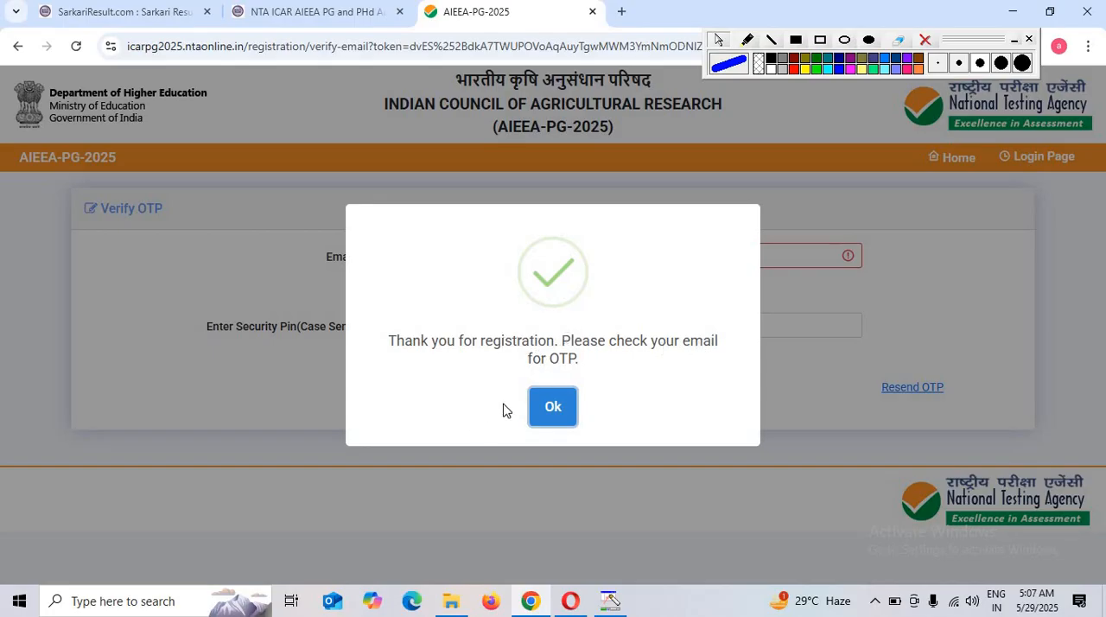
# Verify the registration by entering the email OTP and the security pin, and acknowledge the confirmation messages
pyautogui.click(553, 406)
pyautogui.click(475, 262)
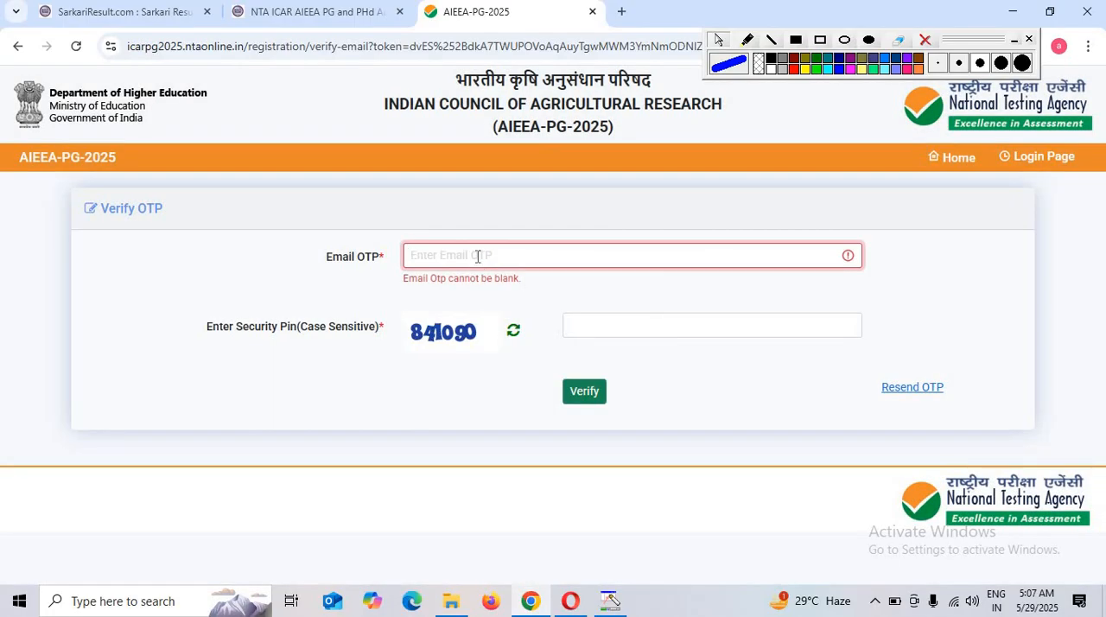
pyautogui.click(581, 395)
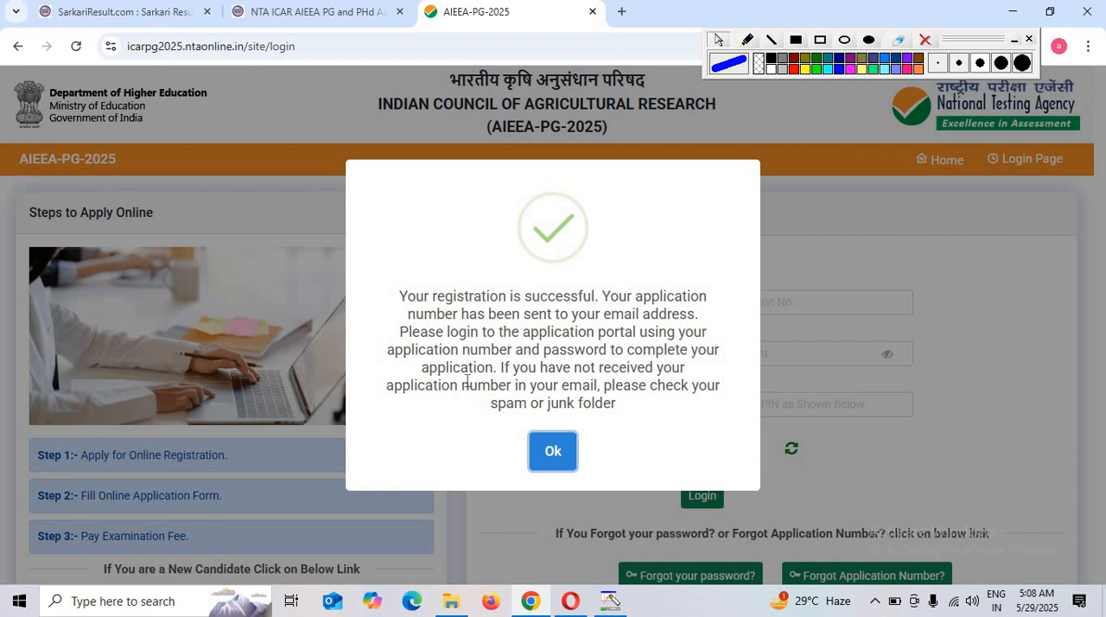
pyautogui.click(553, 451)
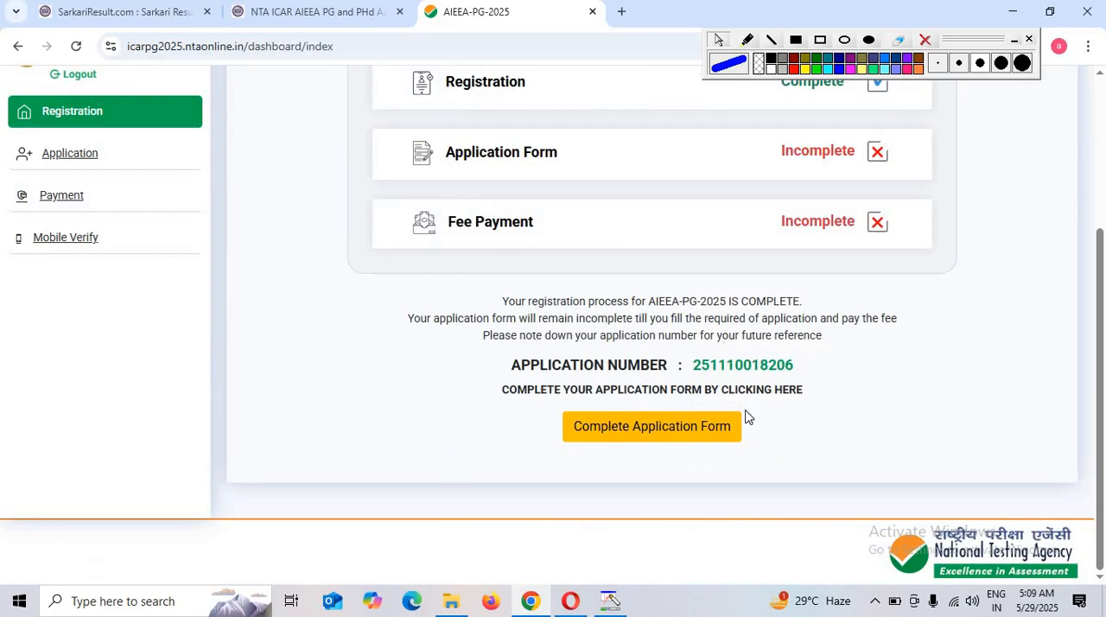
# Open the application form and save its contact details after entering the captcha verification code and agreeing to the declaration
pyautogui.click(617, 428)
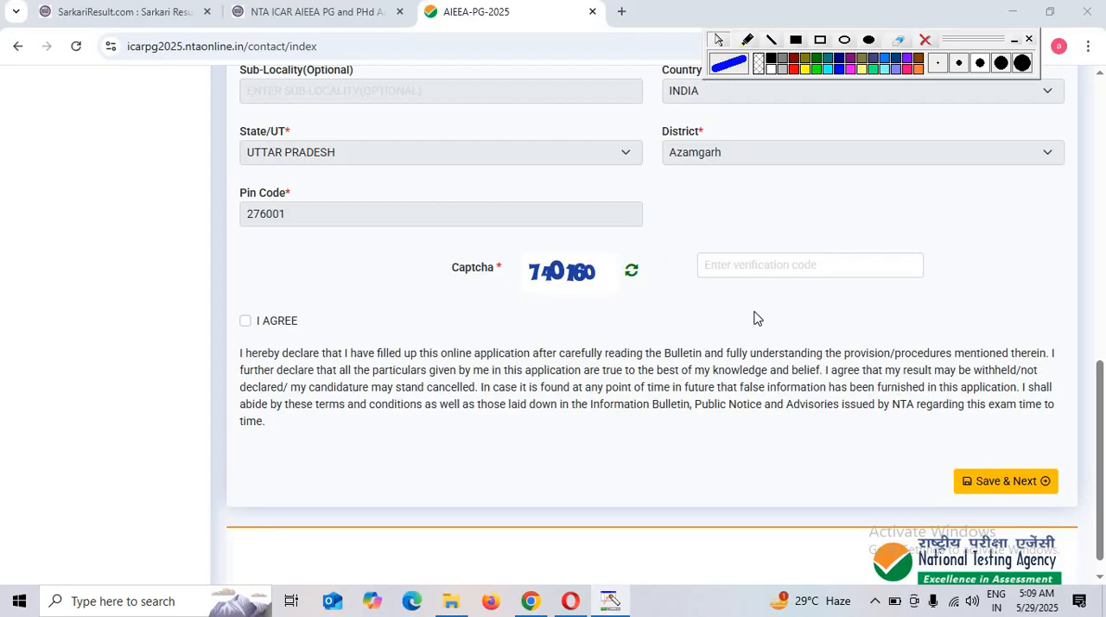
pyautogui.click(750, 264)
pyautogui.write('740160')
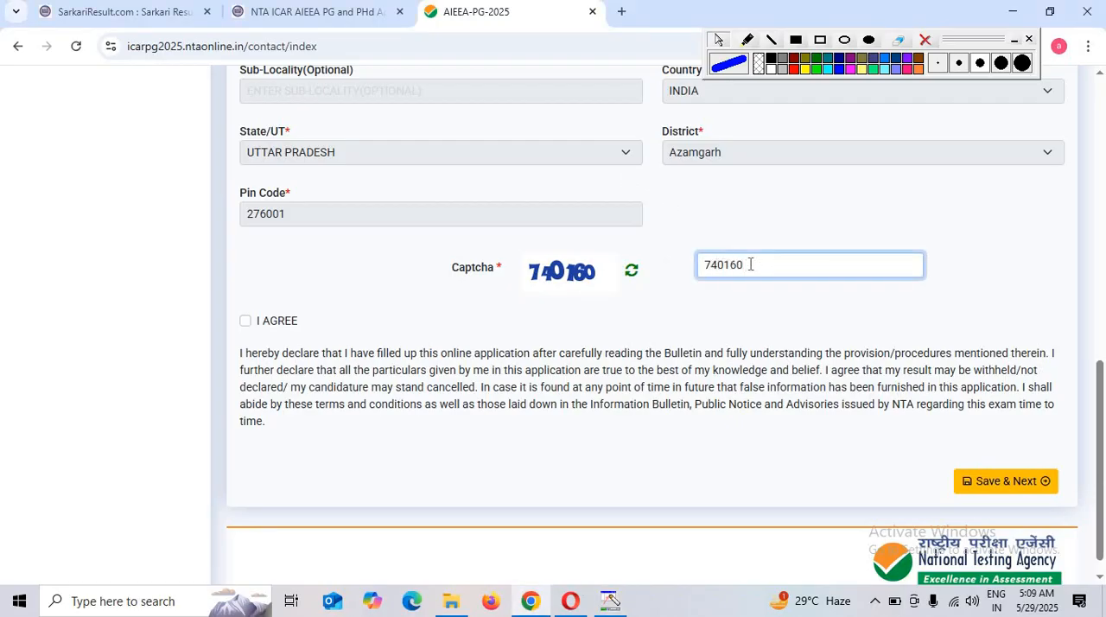
pyautogui.click(246, 321)
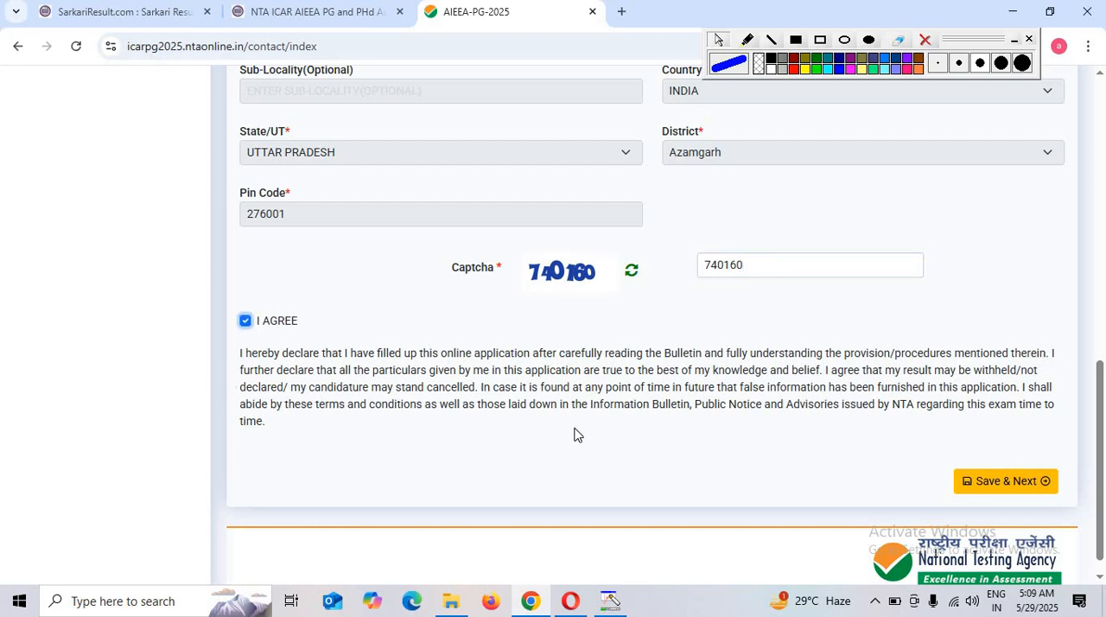
pyautogui.click(1005, 481)
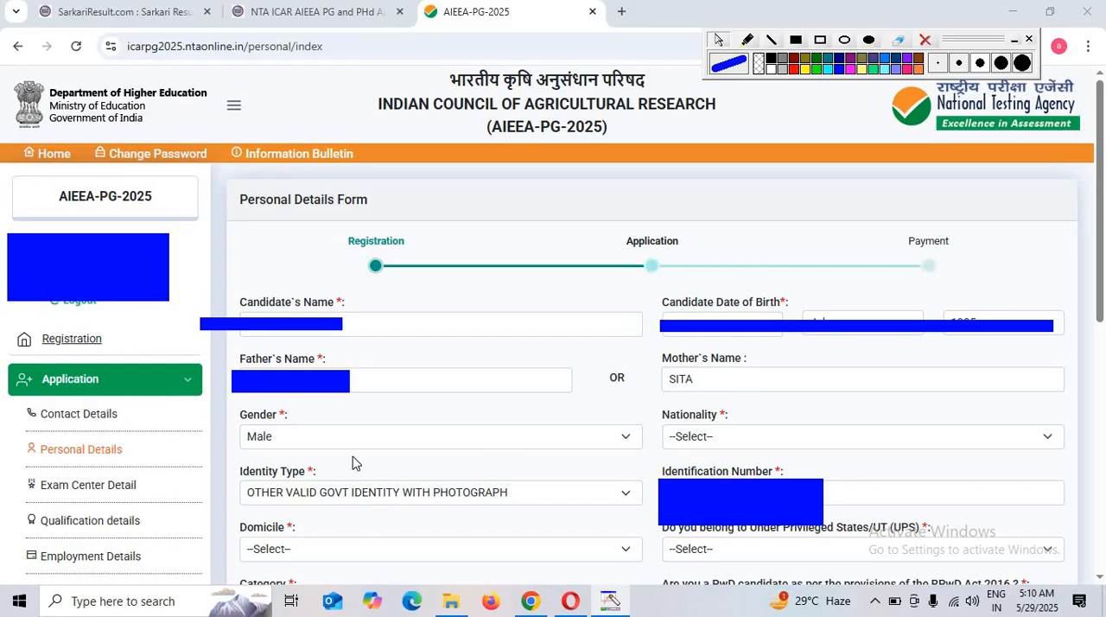
# Set the Nationality to INDIAN and the Domicile to UTTAR PRADESH in the Personal Details Form
pyautogui.click(743, 438)
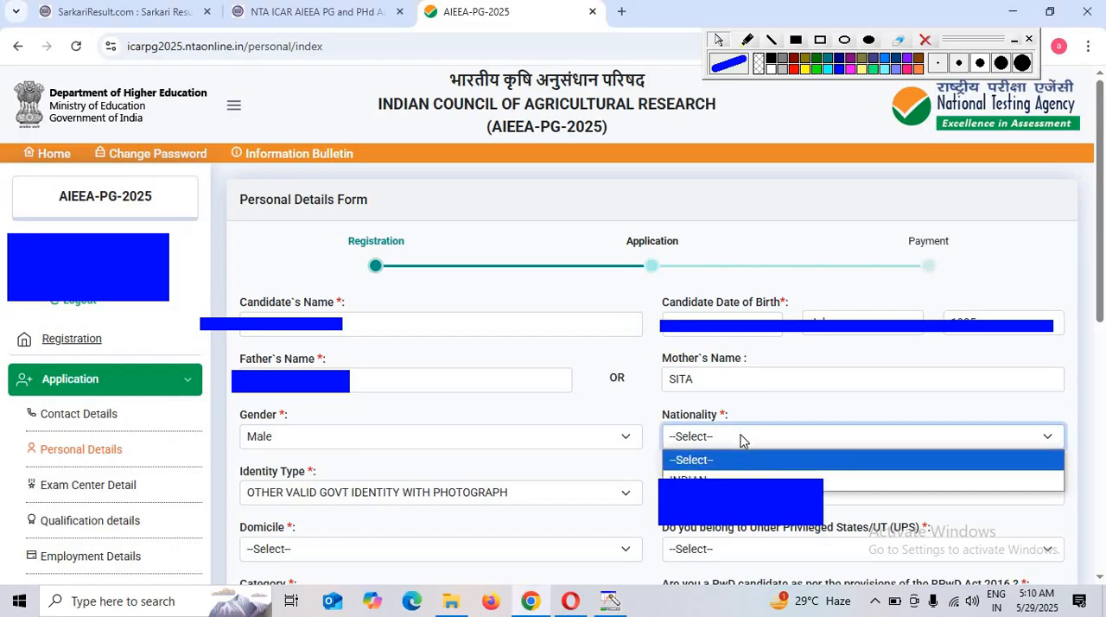
pyautogui.click(697, 480)
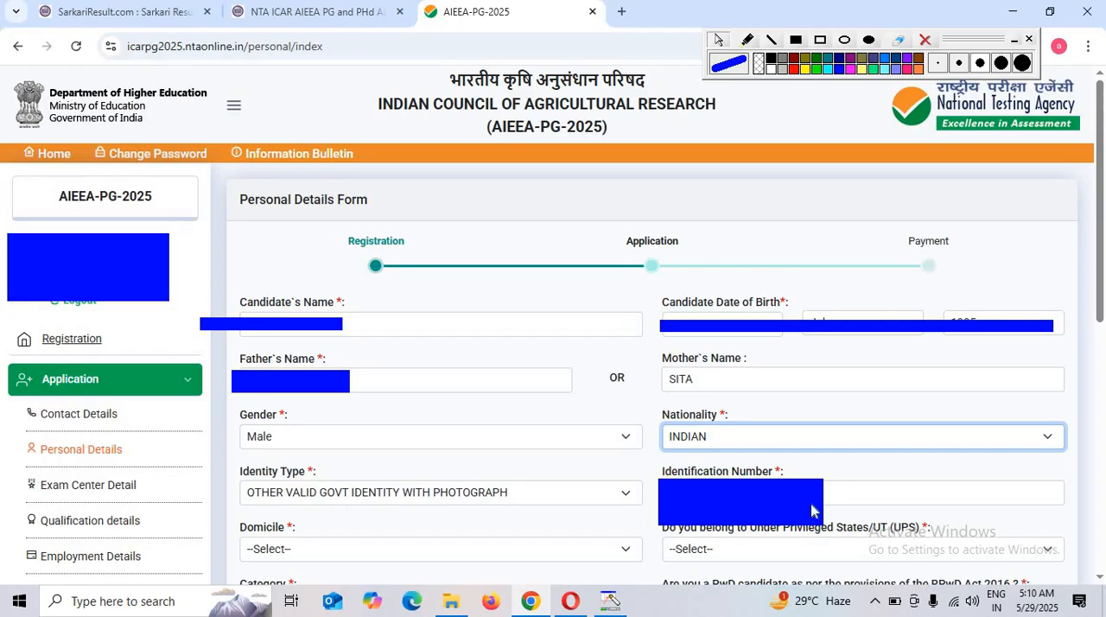
pyautogui.click(376, 550)
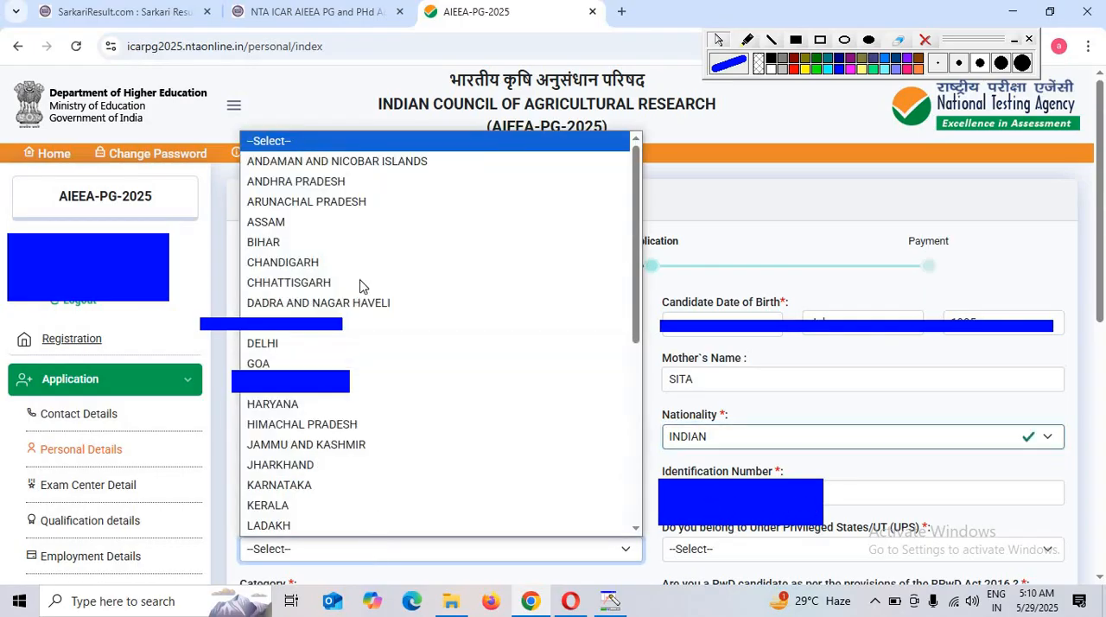
pyautogui.scroll(-6, 367, 345)
pyautogui.click(363, 485)
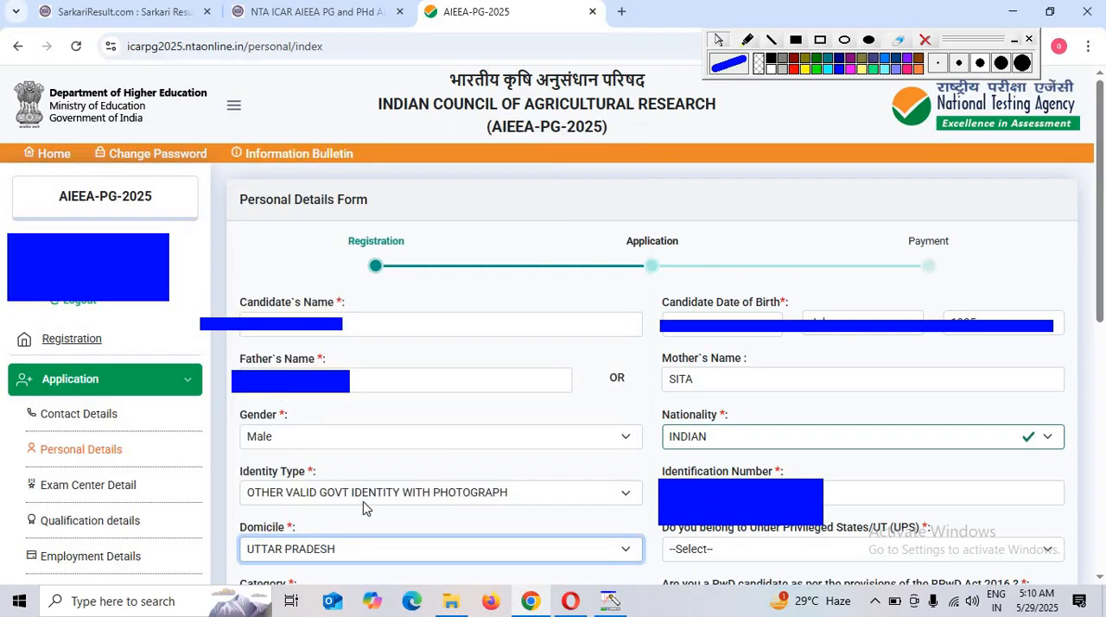
# Answer No to belonging to Under Privileged States/UT and set the Category to OBC-NCL (Central List)
pyautogui.click(733, 553)
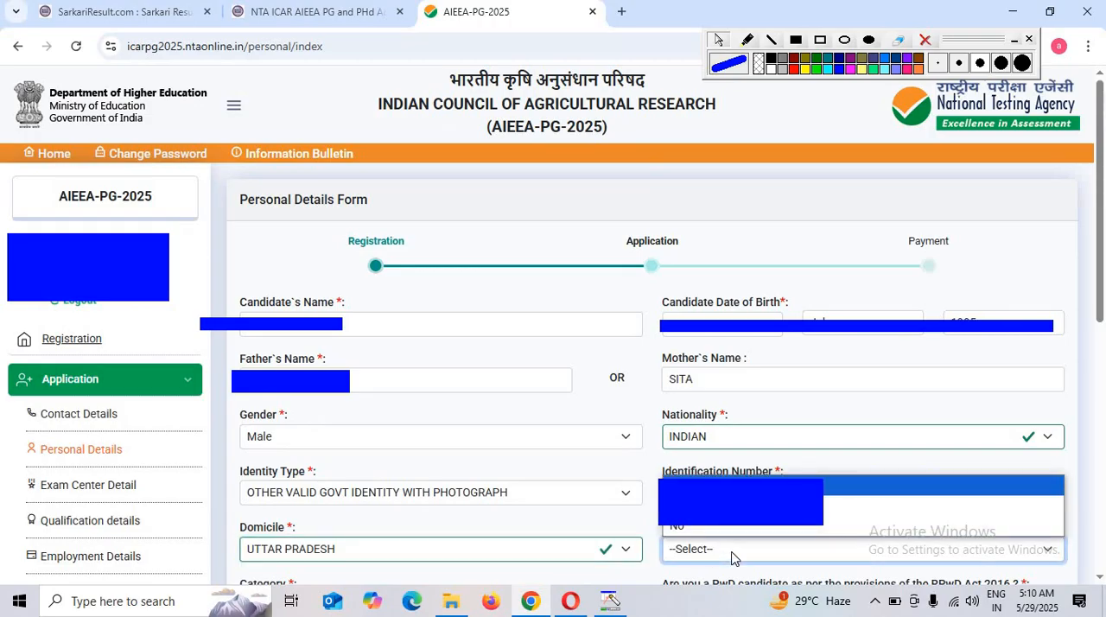
pyautogui.scroll(-5, 732, 557)
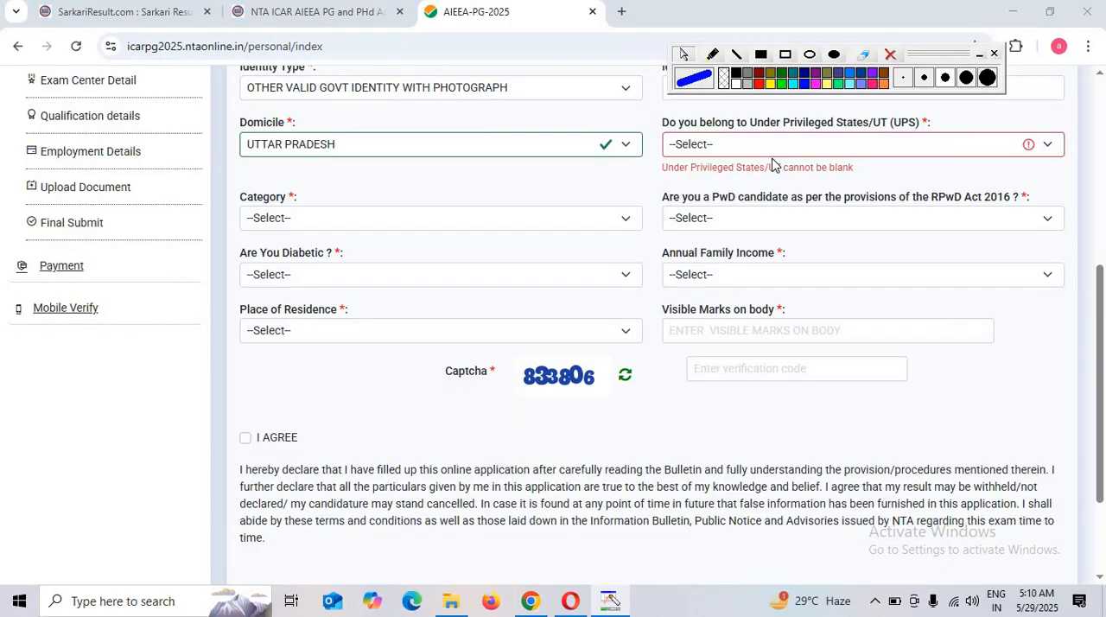
pyautogui.click(776, 153)
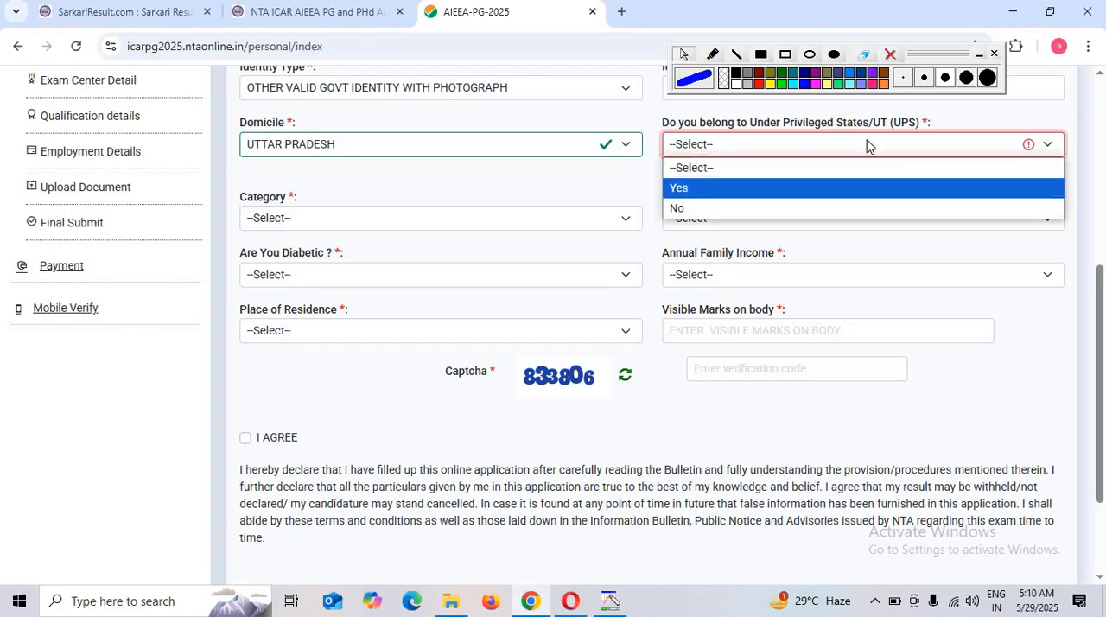
pyautogui.click(676, 209)
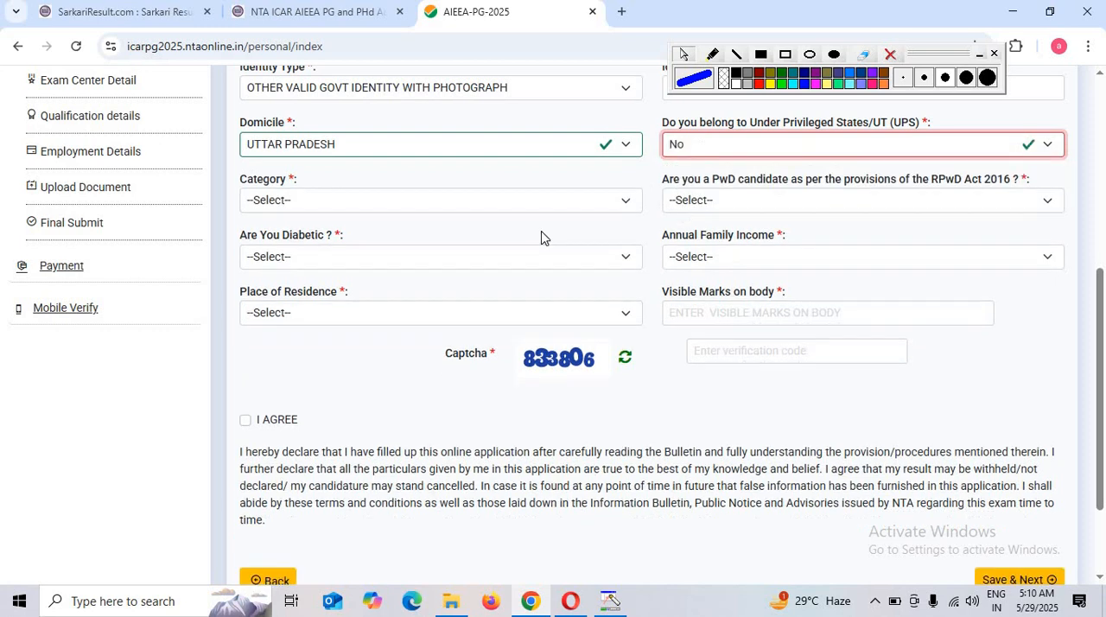
pyautogui.click(315, 202)
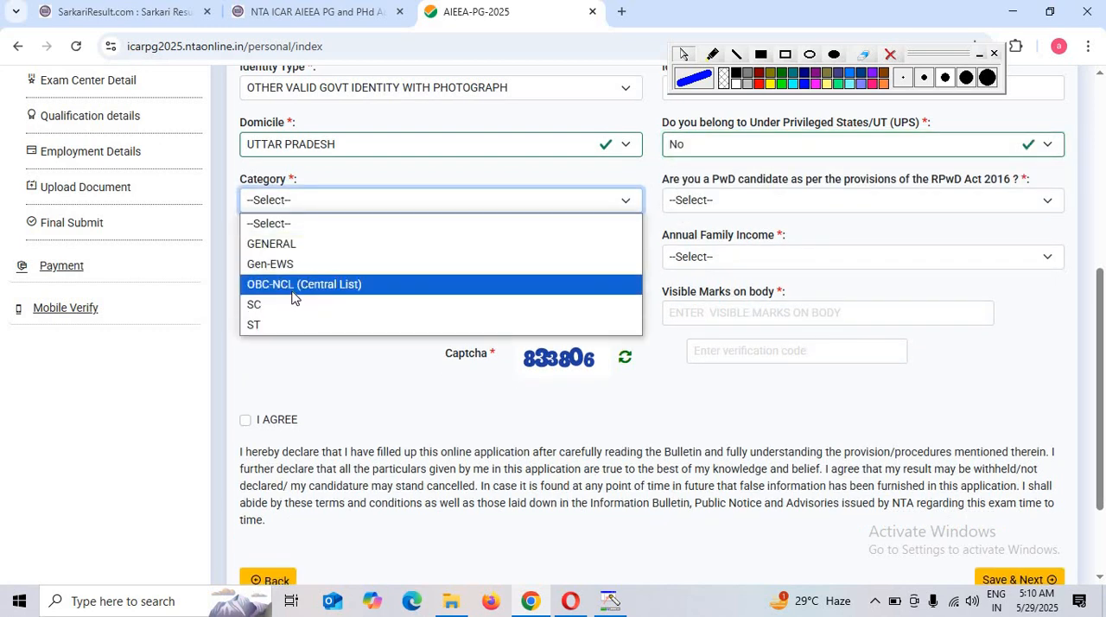
pyautogui.click(291, 280)
# Answer No to both the PwD candidate and the diabetic questions in the personal details
pyautogui.click(755, 204)
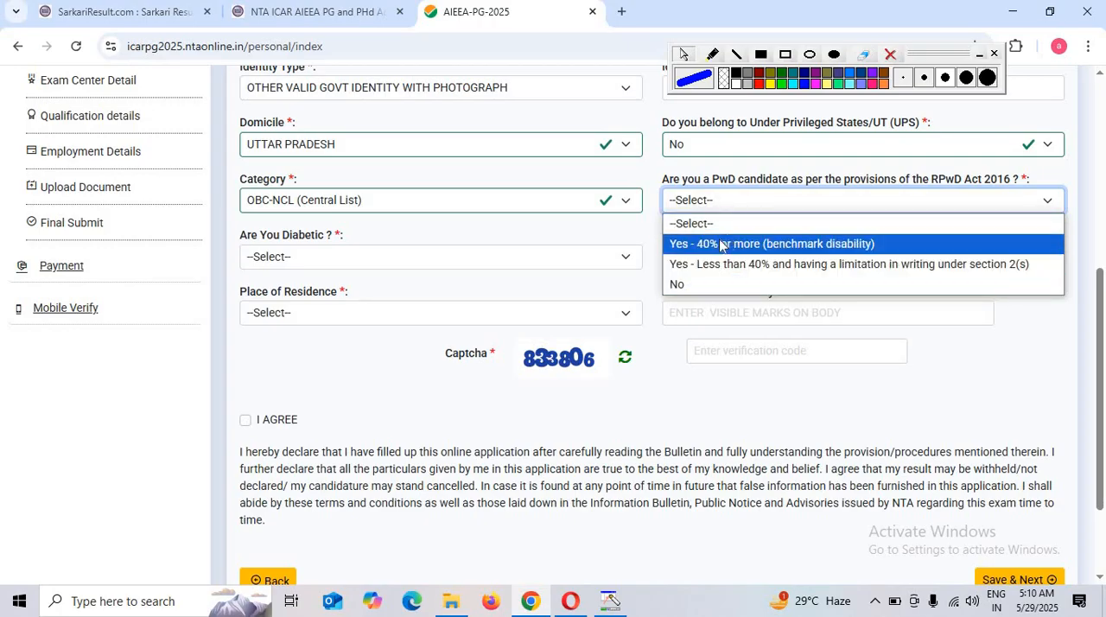
pyautogui.click(688, 281)
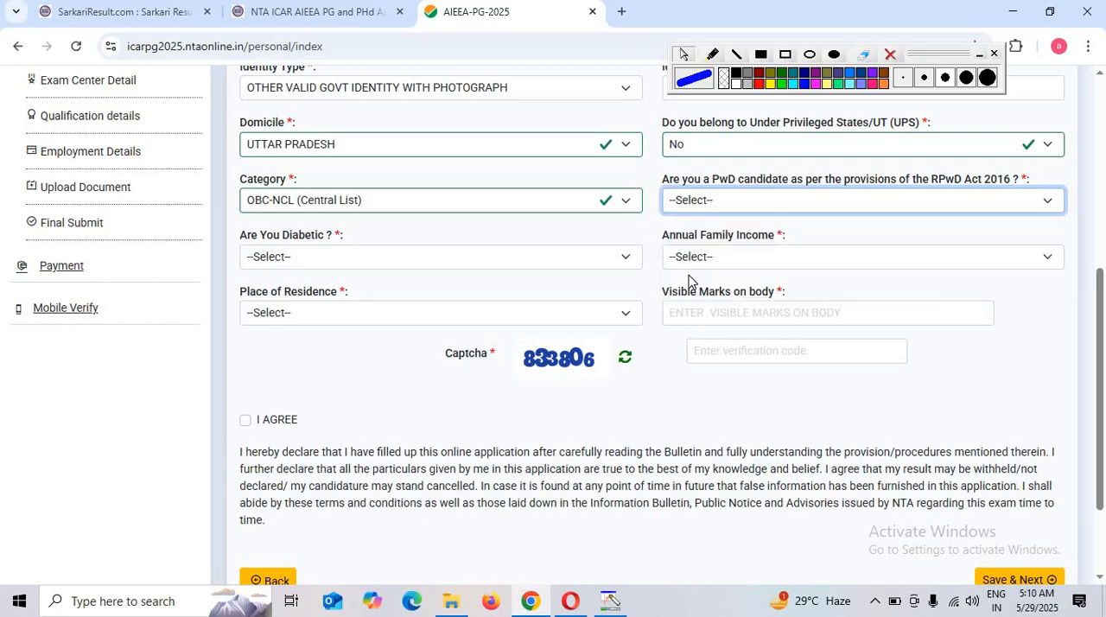
pyautogui.click(328, 257)
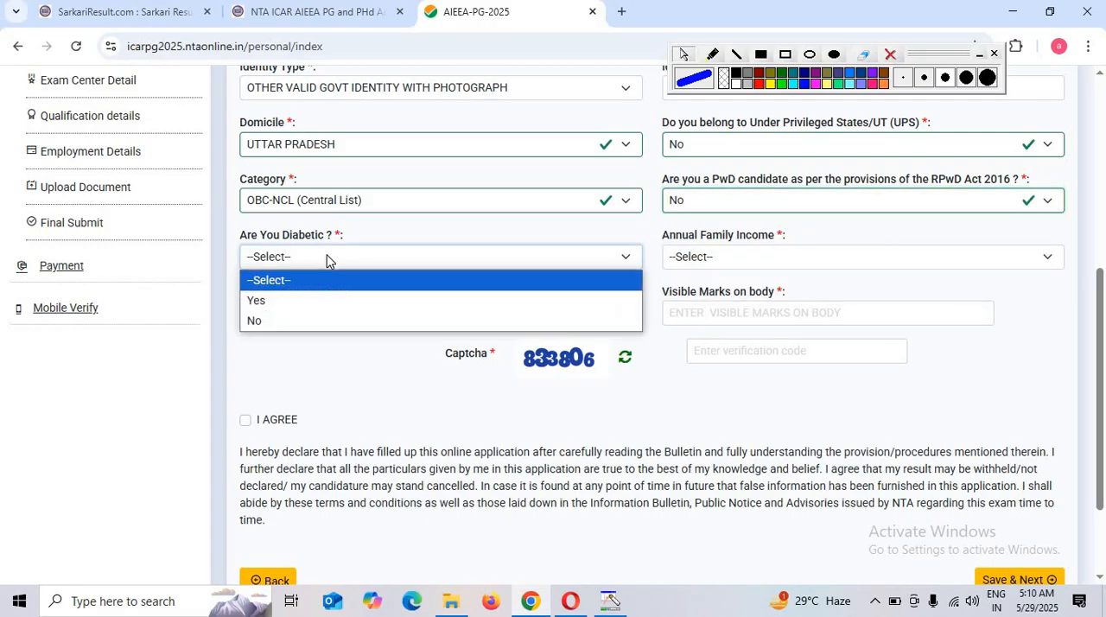
pyautogui.click(288, 319)
# Set the Annual Family Income to Up to 100000, the Place of Residence to Village, and the Visible Marks on body to NOT
pyautogui.click(696, 257)
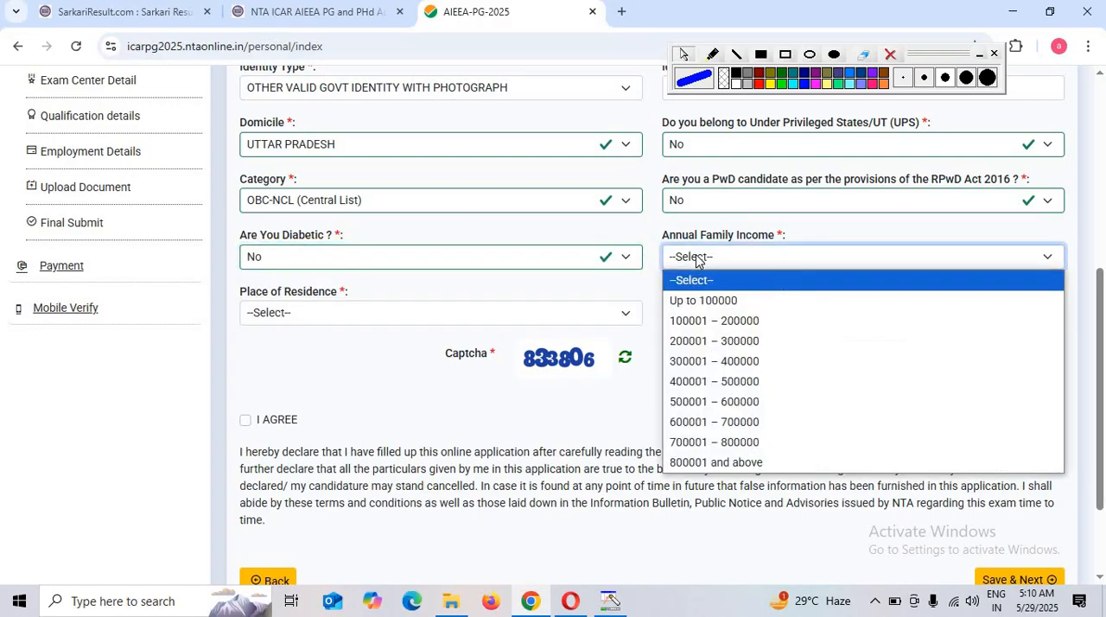
pyautogui.click(719, 301)
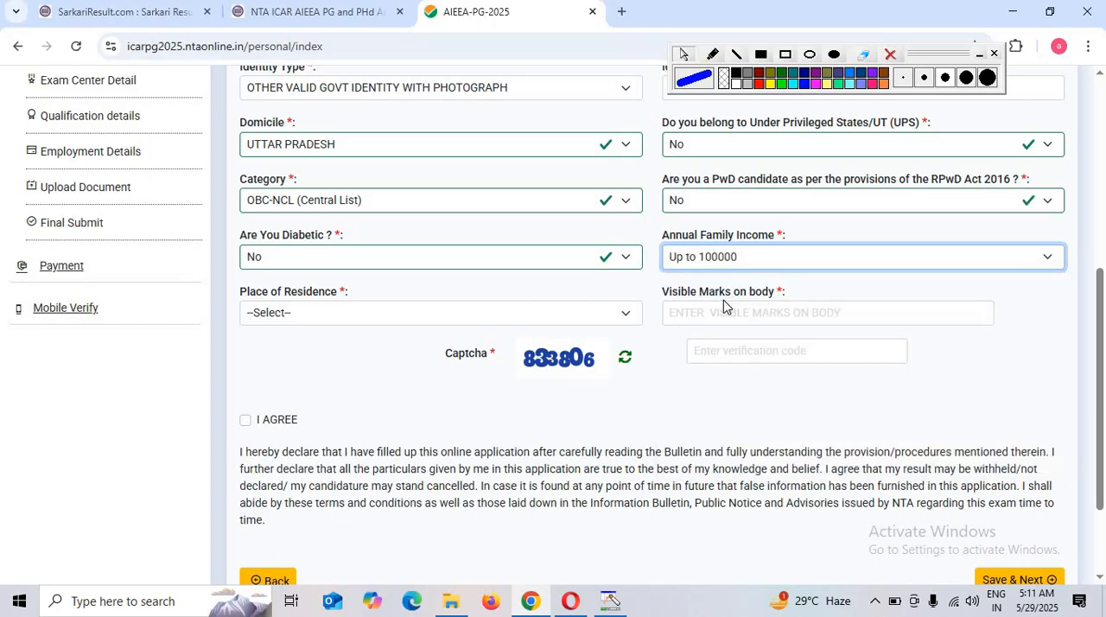
pyautogui.click(277, 316)
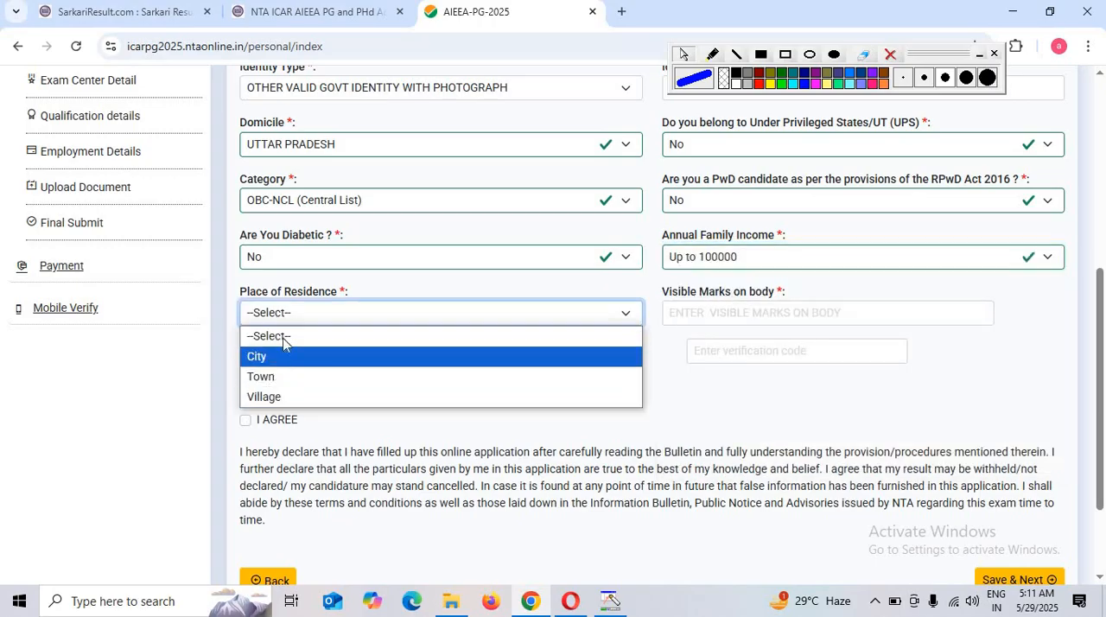
pyautogui.click(274, 399)
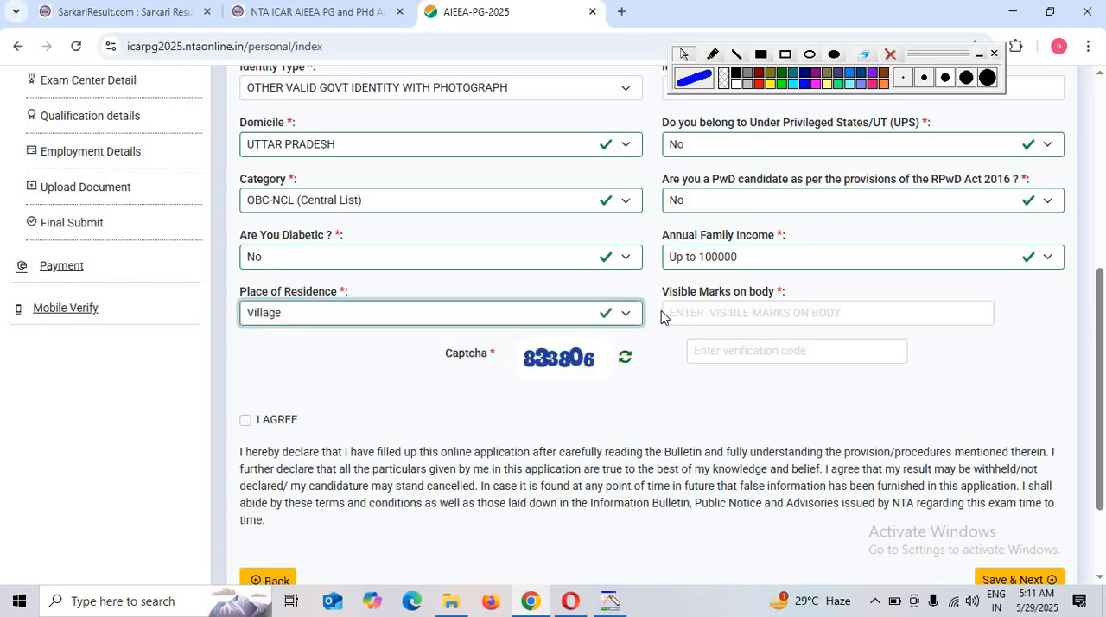
pyautogui.click(780, 314)
pyautogui.write('NOT')
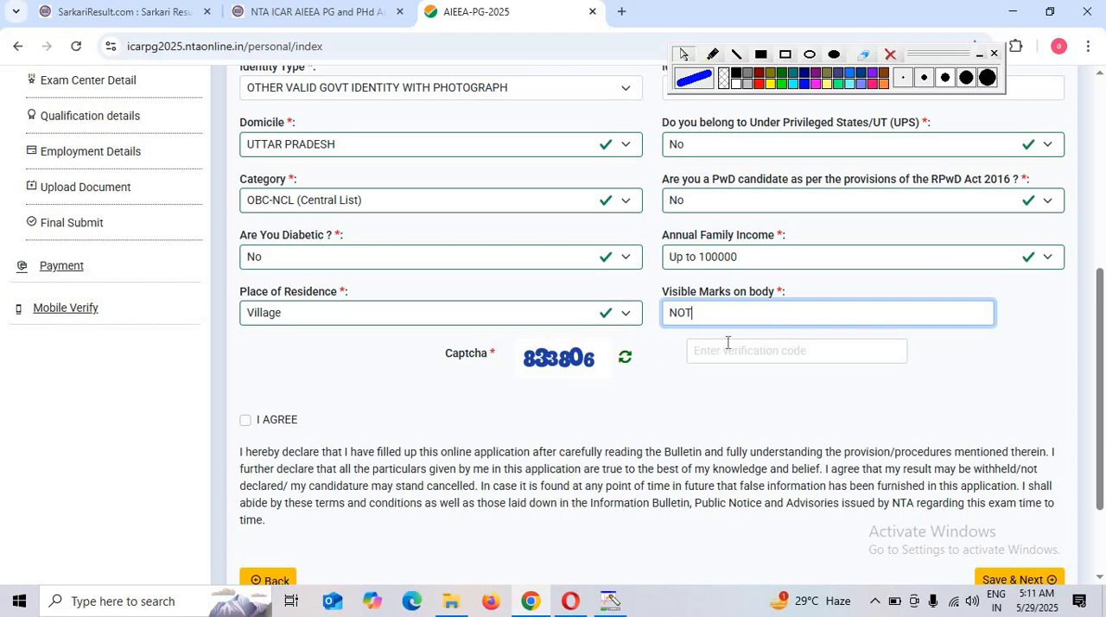
# Enter the captcha verification code, agree to the declaration, and save the personal details to continue to the exam center section
pyautogui.click(728, 343)
pyautogui.write('833806')
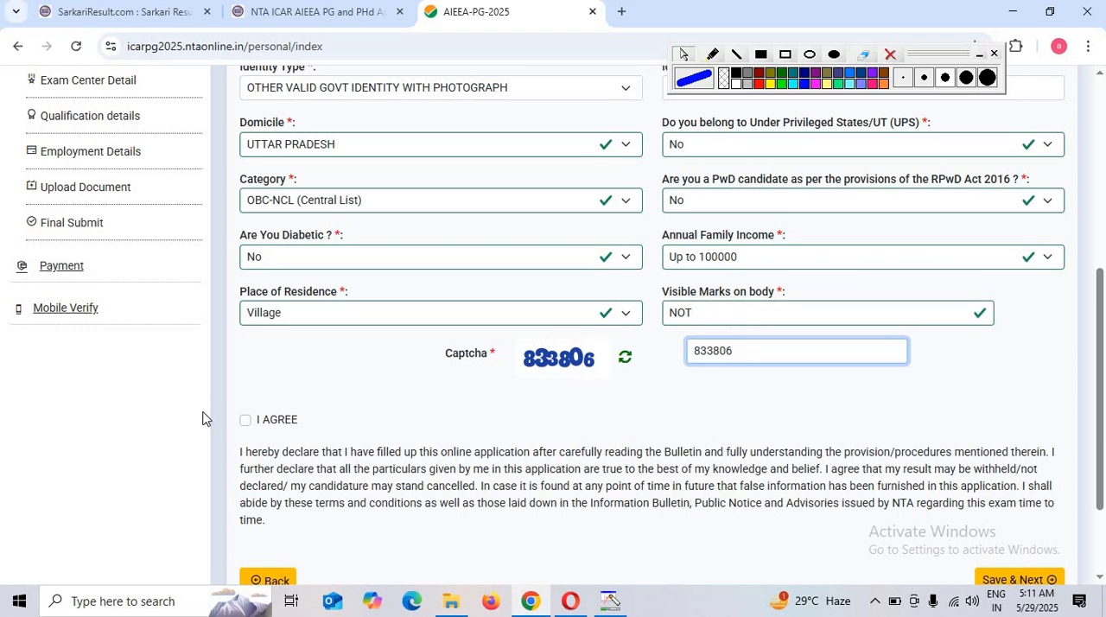
pyautogui.click(246, 422)
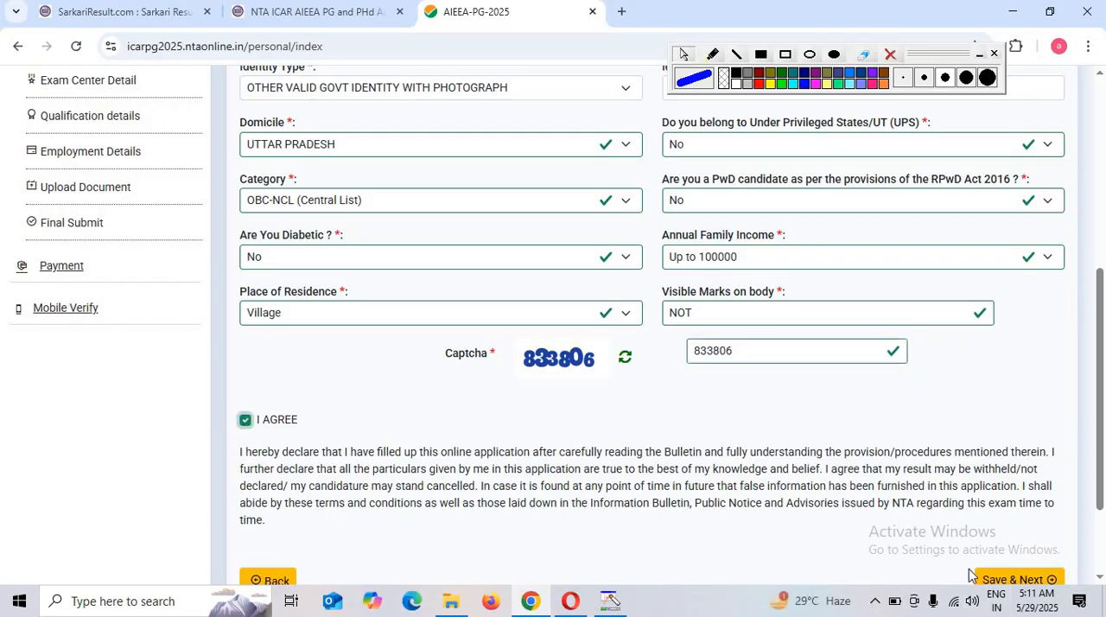
pyautogui.click(1016, 581)
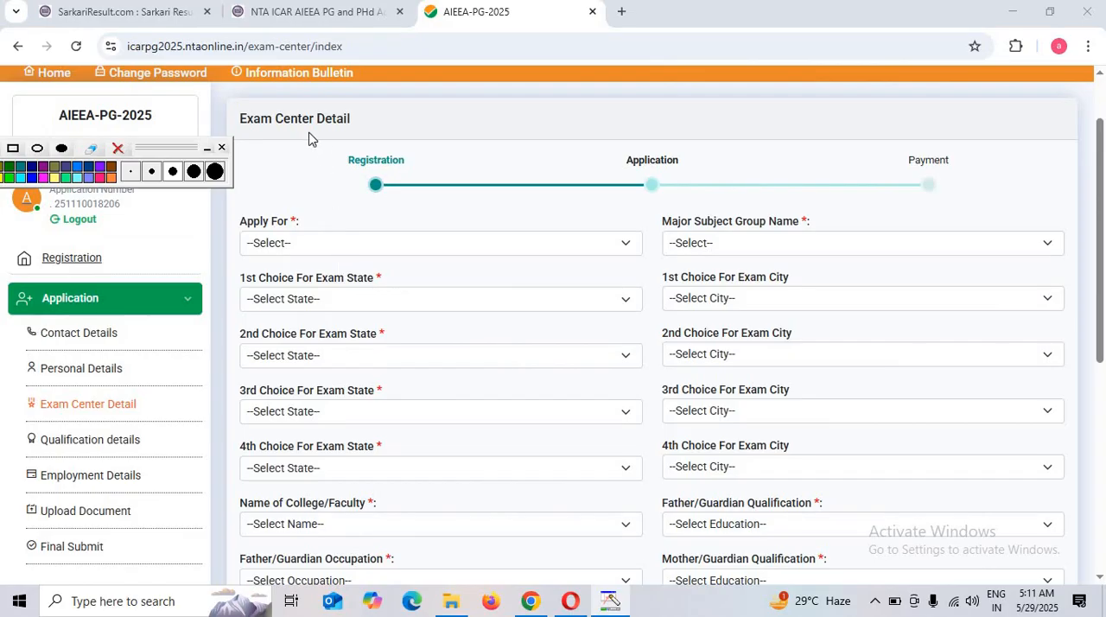
# Set Apply For to AIEEA (PG) and the Major Subject Group Name to Social Sciences
pyautogui.click(348, 241)
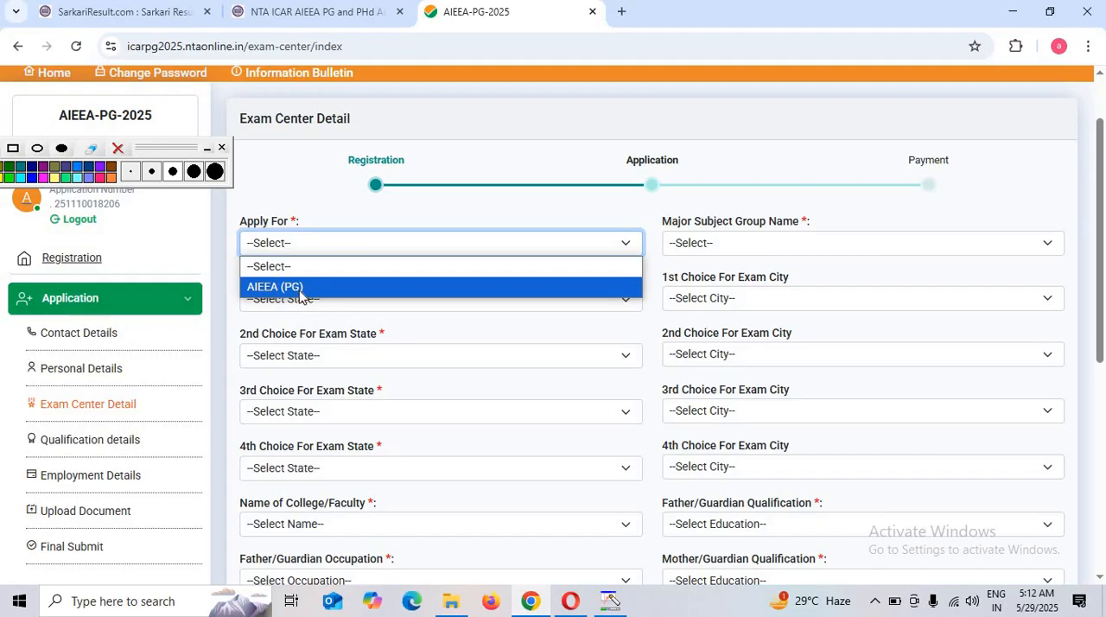
pyautogui.click(300, 289)
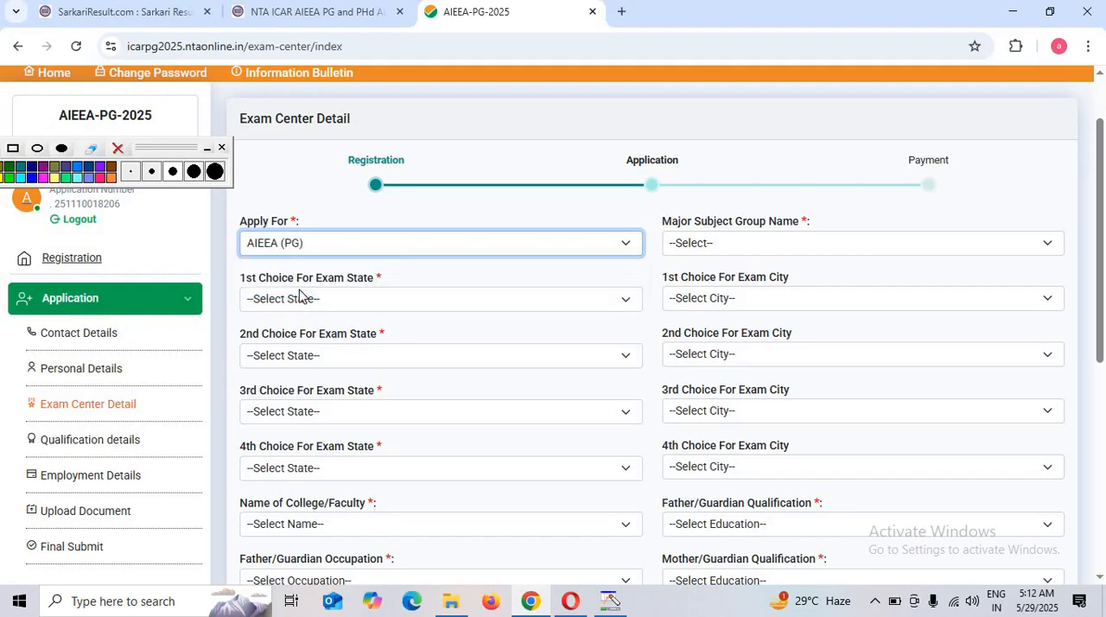
pyautogui.click(744, 256)
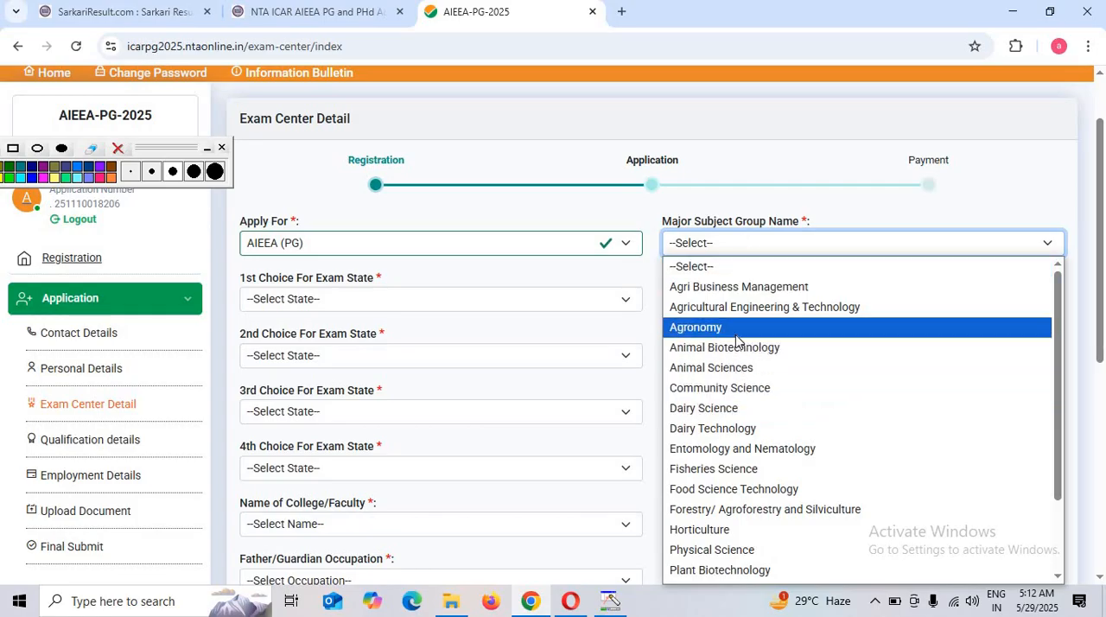
pyautogui.scroll(-2, 725, 454)
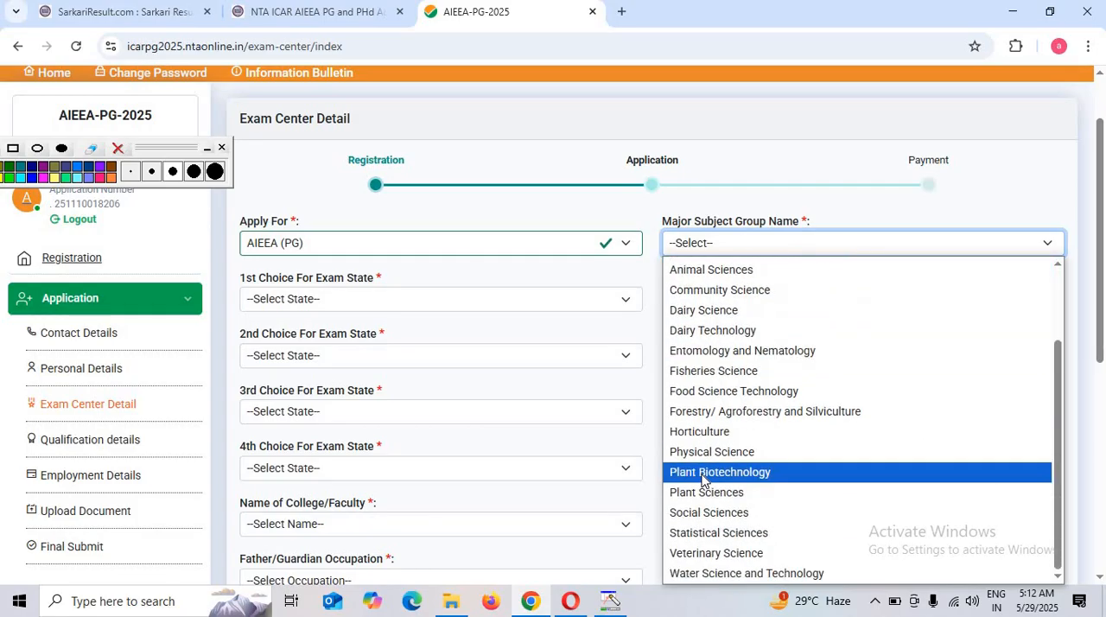
pyautogui.click(723, 513)
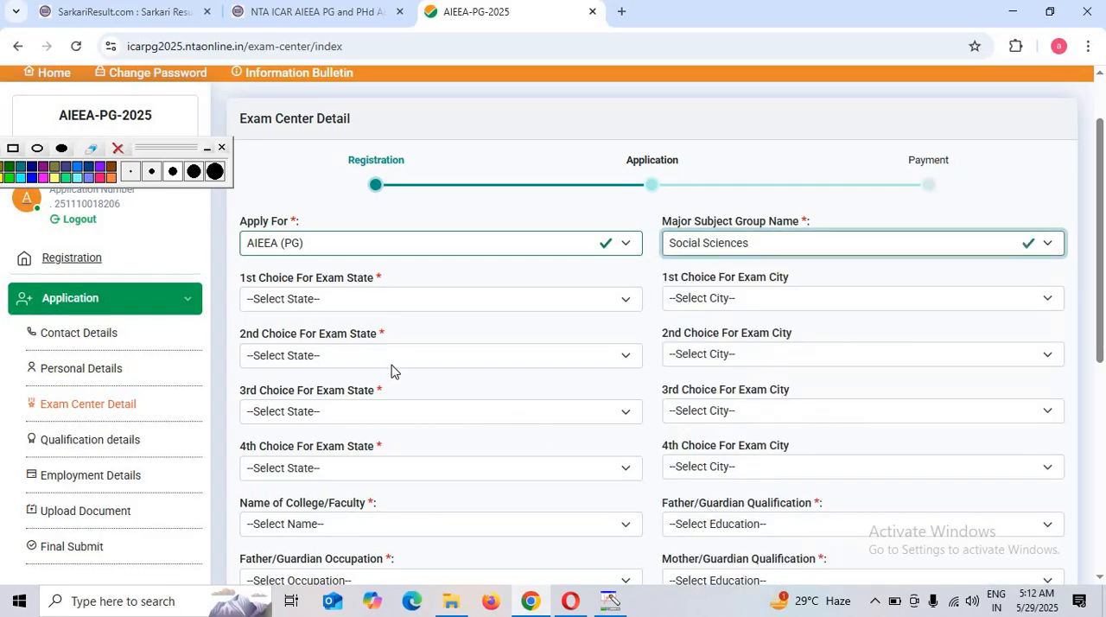
# Set the 1st choice exam city to Varanasi and the 2nd to Agra, both with Uttar Pradesh as the exam state
pyautogui.click(304, 303)
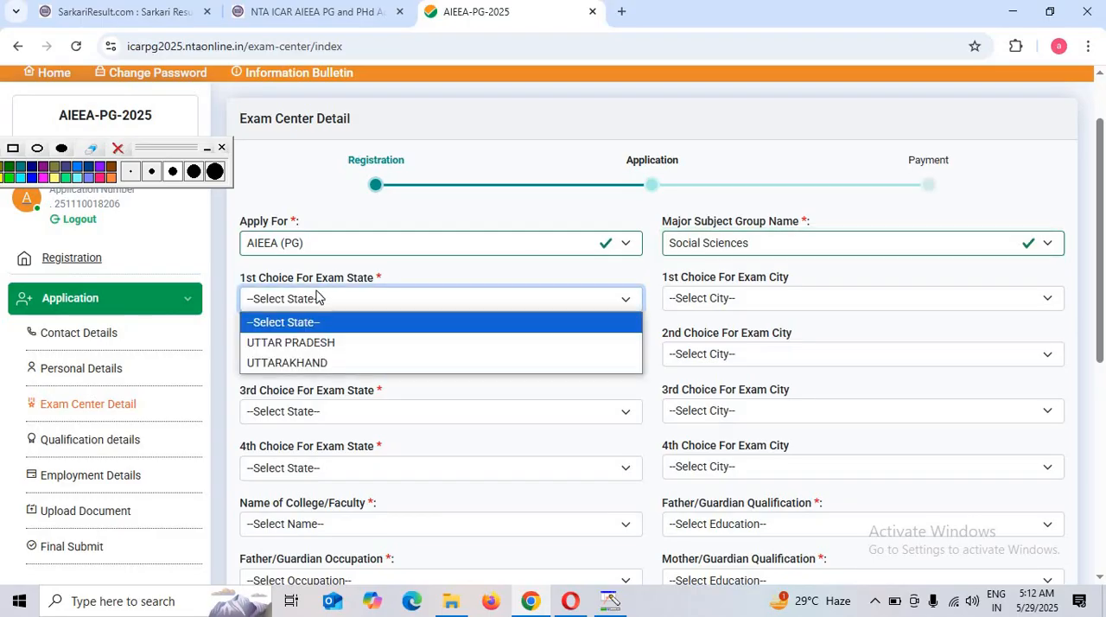
pyautogui.click(313, 344)
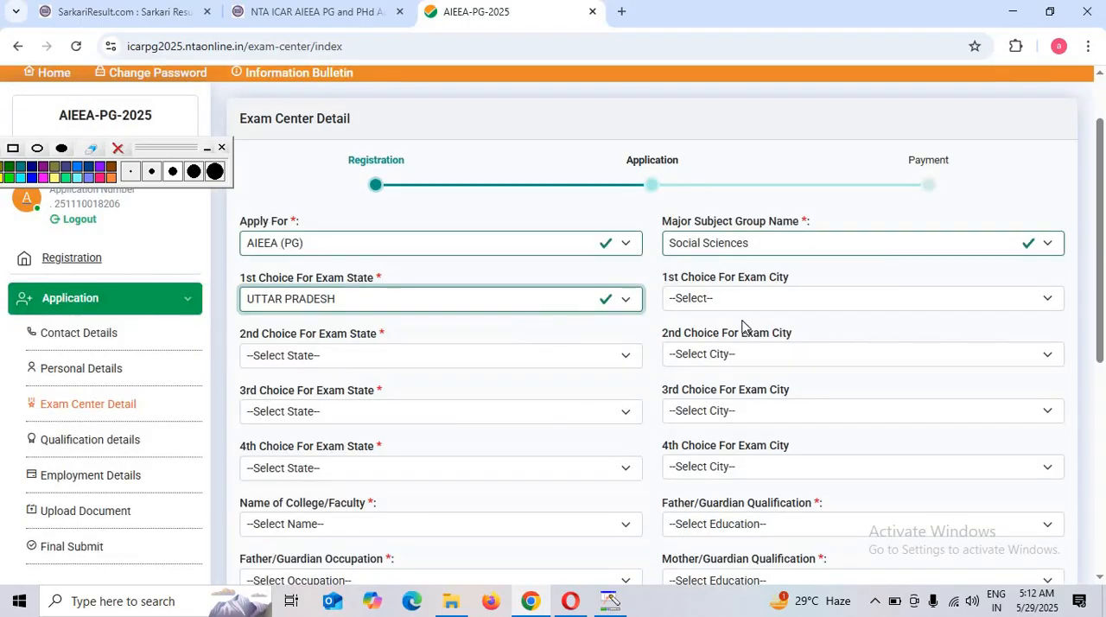
pyautogui.click(737, 298)
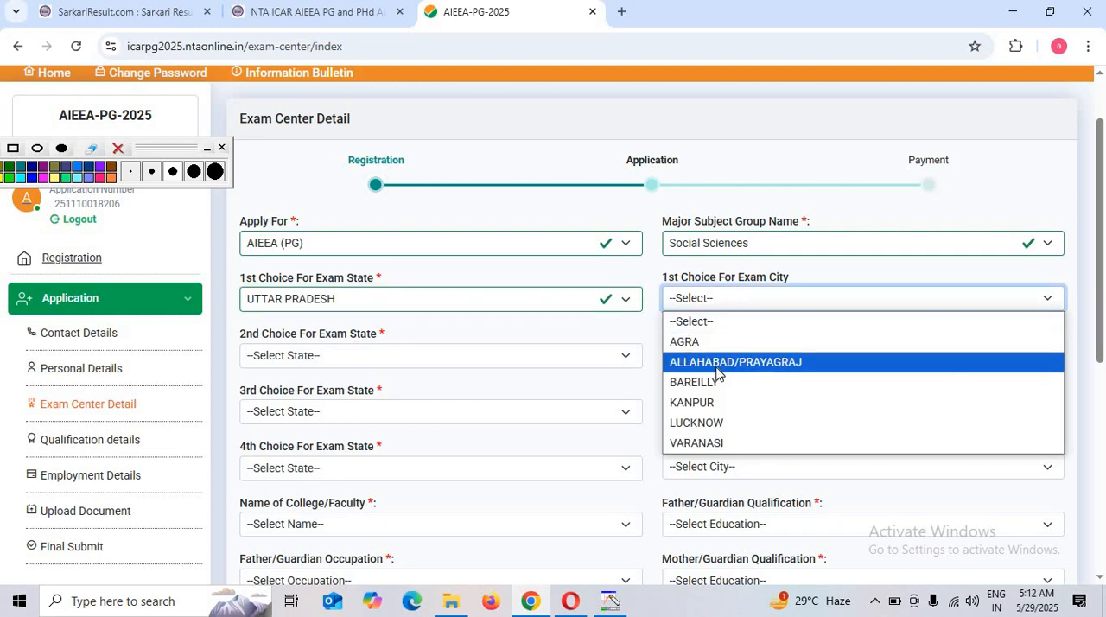
pyautogui.click(704, 443)
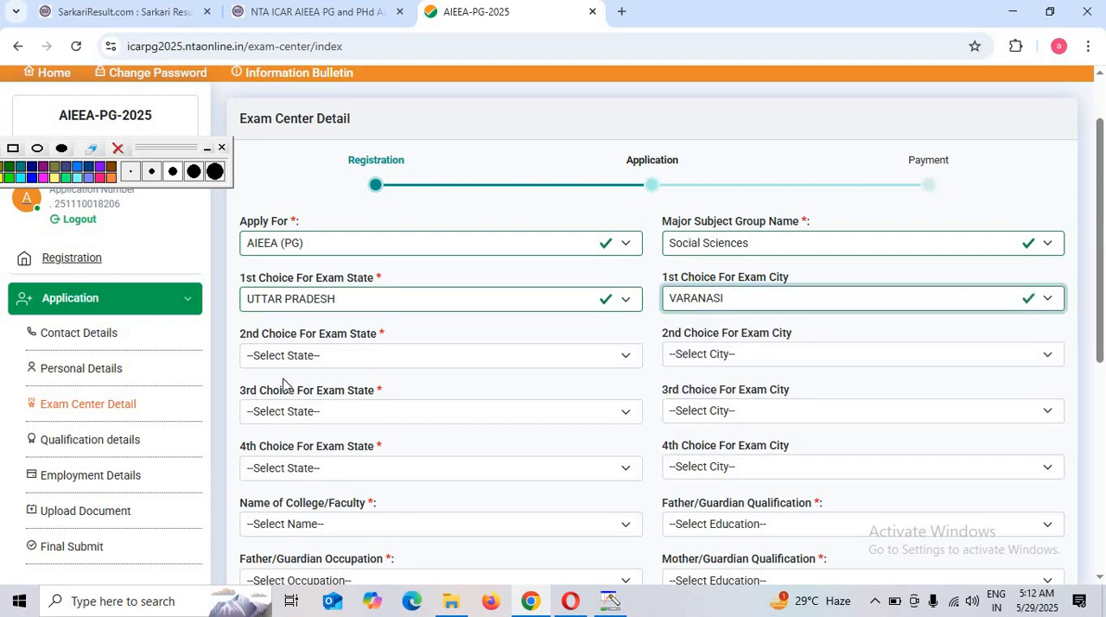
pyautogui.click(311, 355)
pyautogui.click(285, 398)
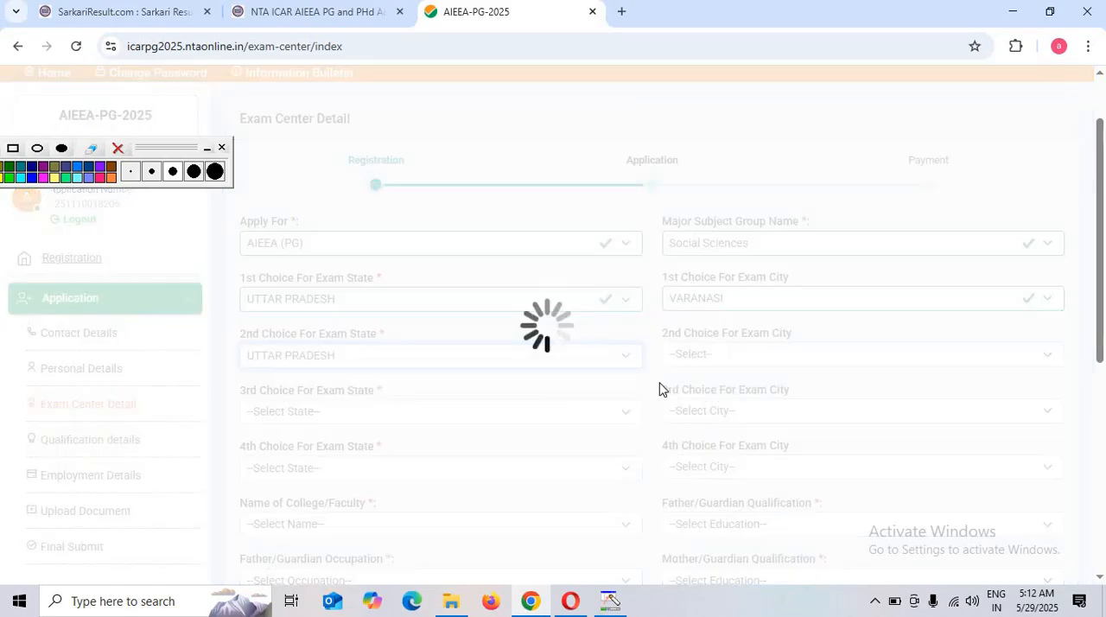
pyautogui.click(698, 354)
pyautogui.click(691, 394)
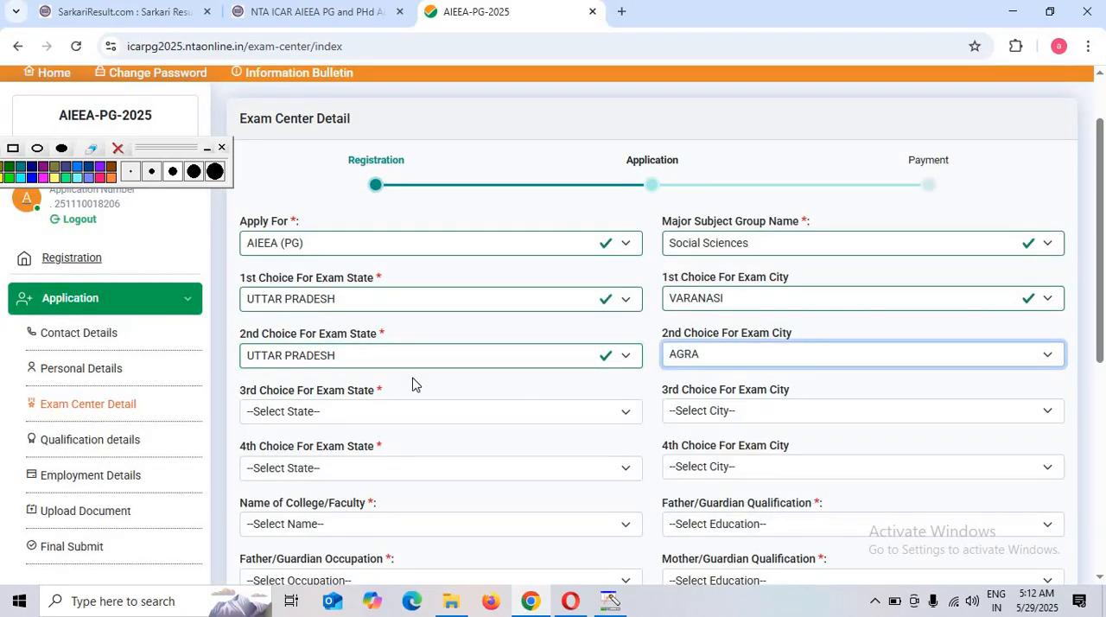
# Set the 3rd choice exam city to Allahabad/Prayagraj and the 4th to Lucknow, both with Uttar Pradesh as the exam state
pyautogui.click(321, 411)
pyautogui.click(294, 454)
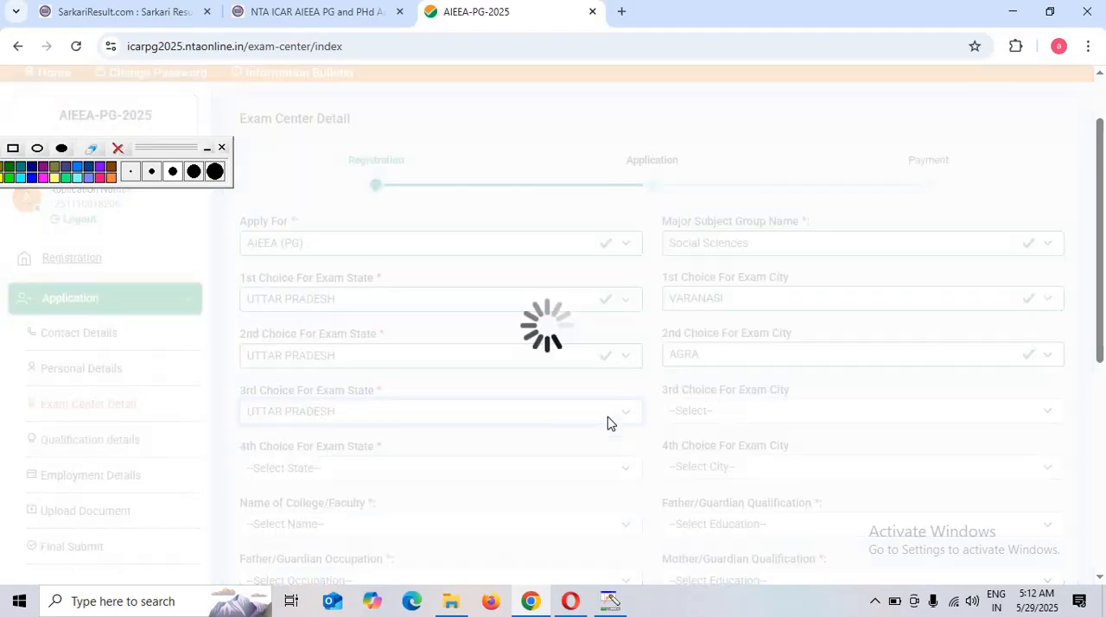
pyautogui.click(691, 410)
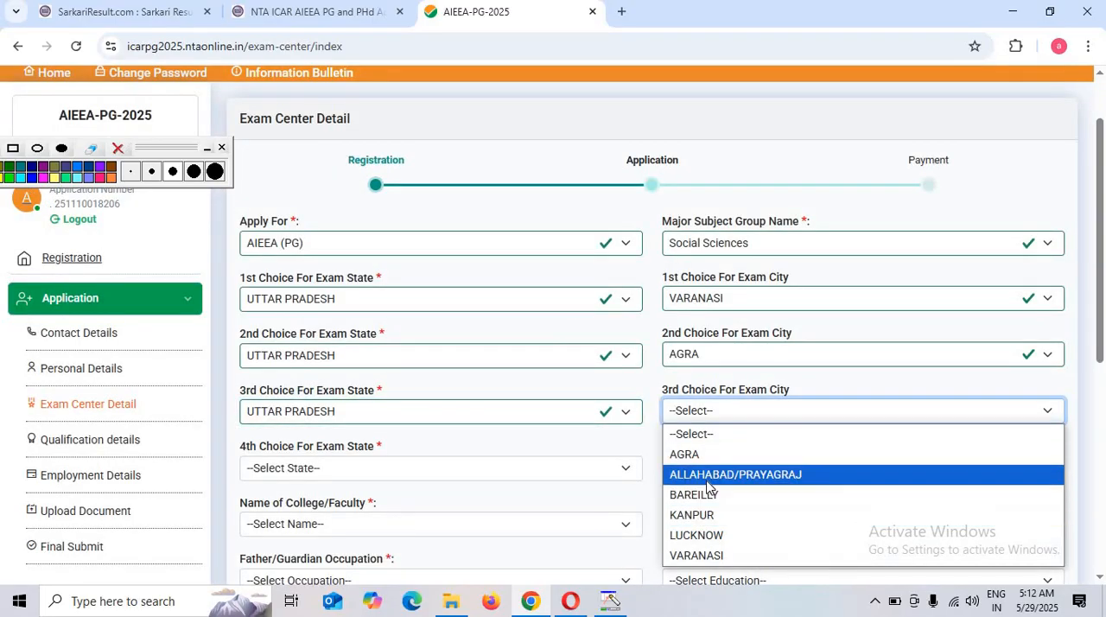
pyautogui.click(691, 473)
pyautogui.click(321, 473)
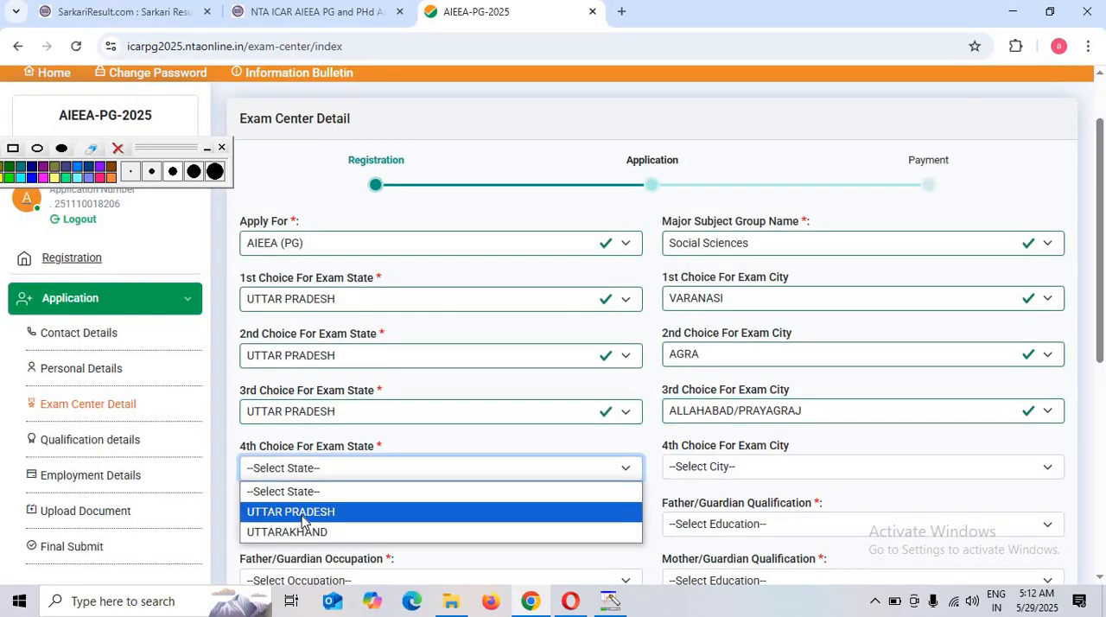
pyautogui.click(311, 511)
pyautogui.click(709, 474)
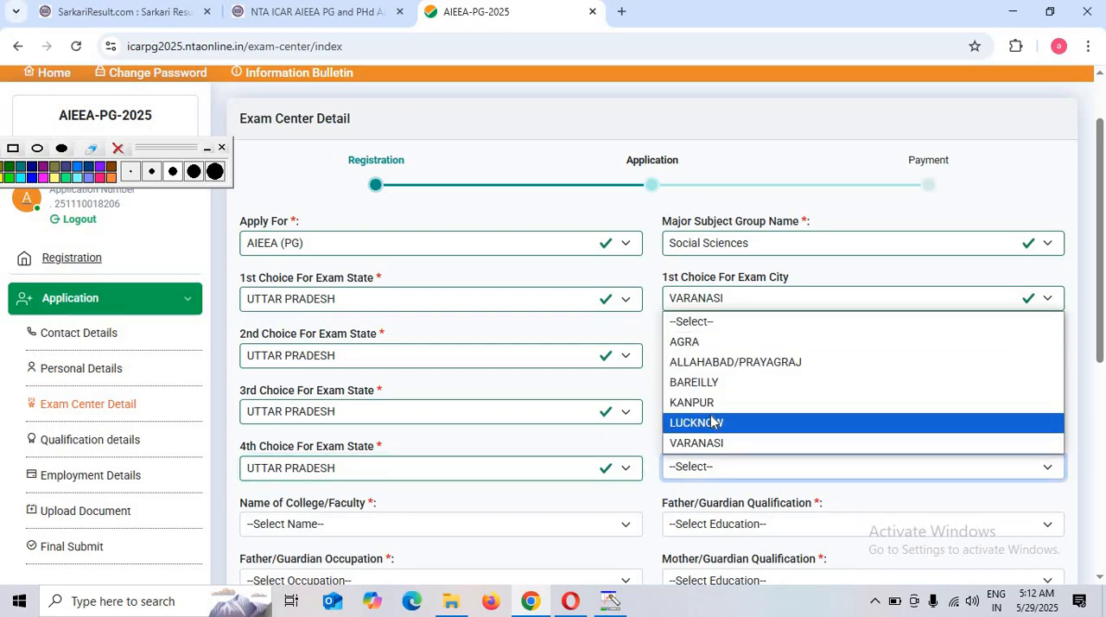
pyautogui.click(682, 420)
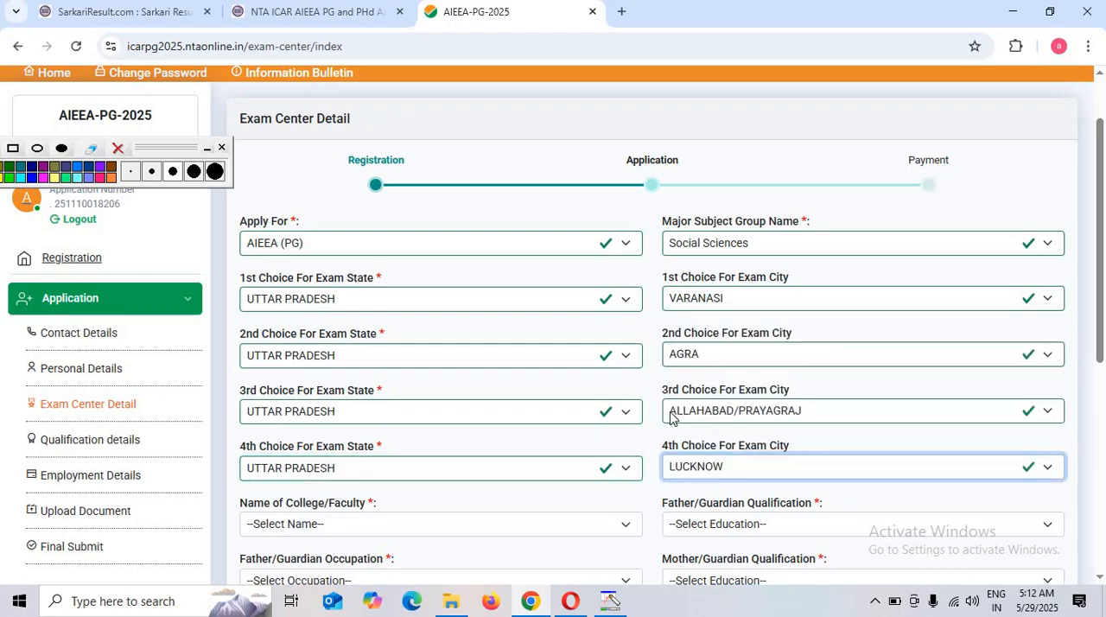
# Set the Name of College/Faculty to Agriculture and the Father/Guardian Qualification to Others
pyautogui.click(294, 527)
pyautogui.click(225, 523)
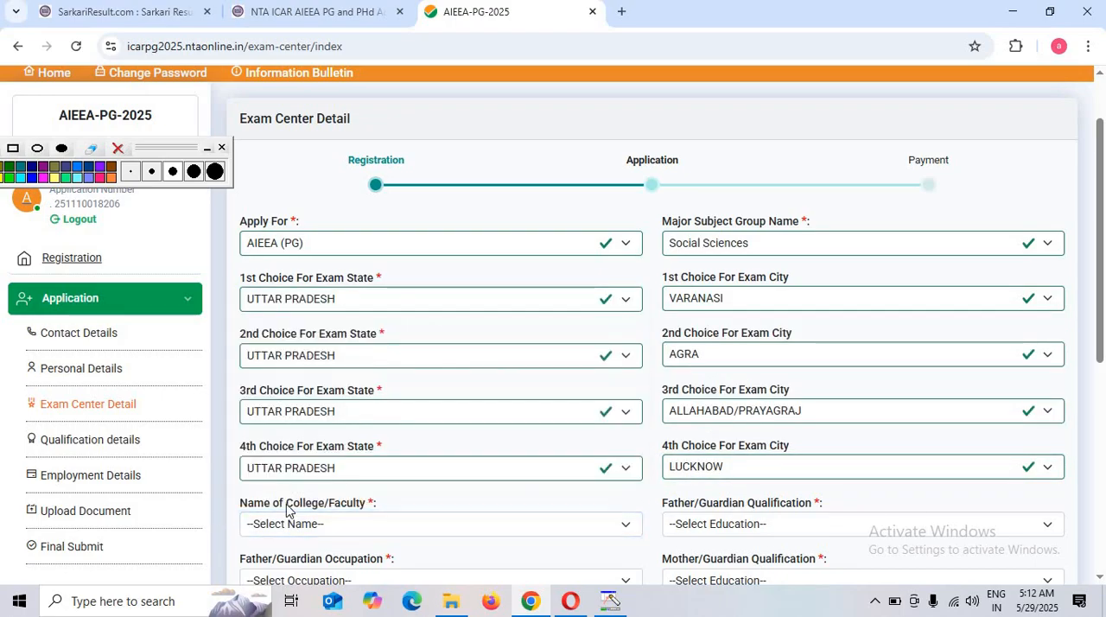
pyautogui.click(354, 525)
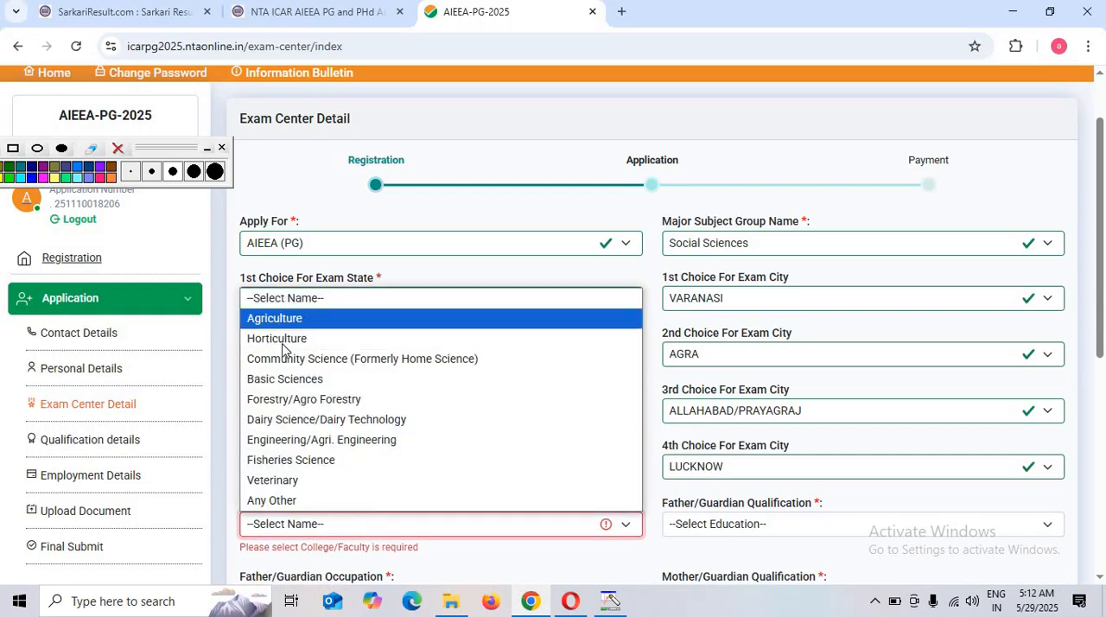
pyautogui.click(274, 318)
pyautogui.click(735, 531)
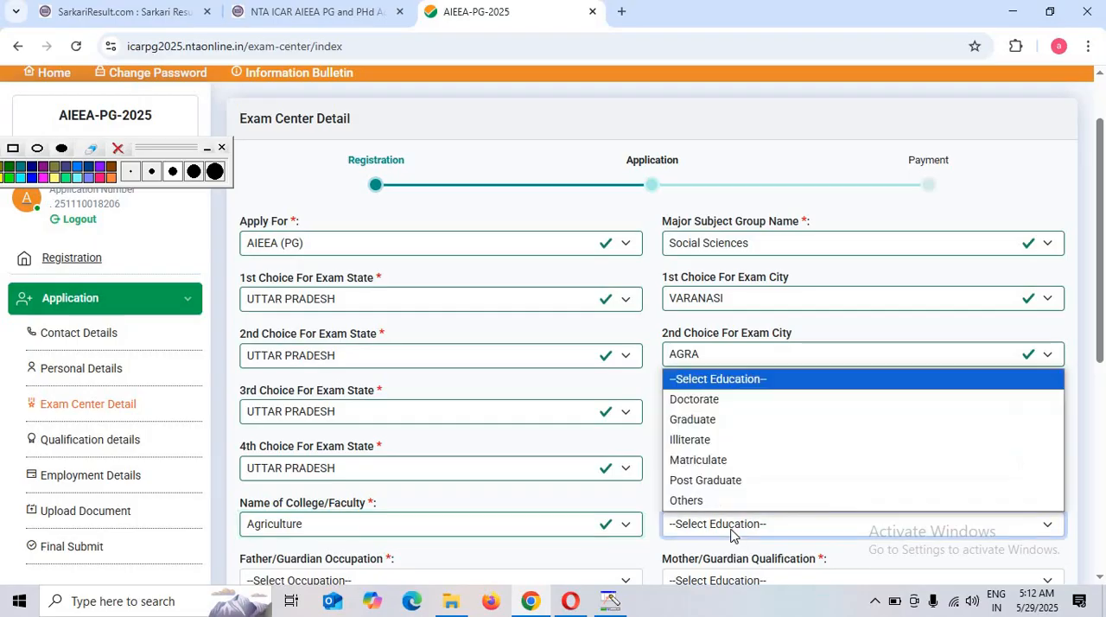
pyautogui.click(683, 540)
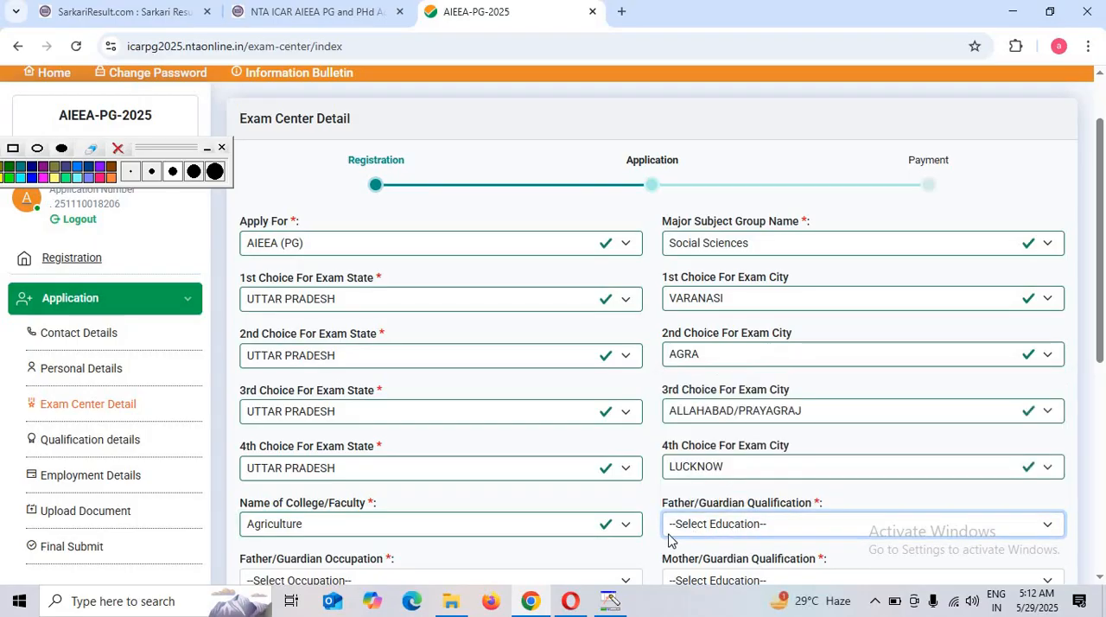
pyautogui.click(730, 523)
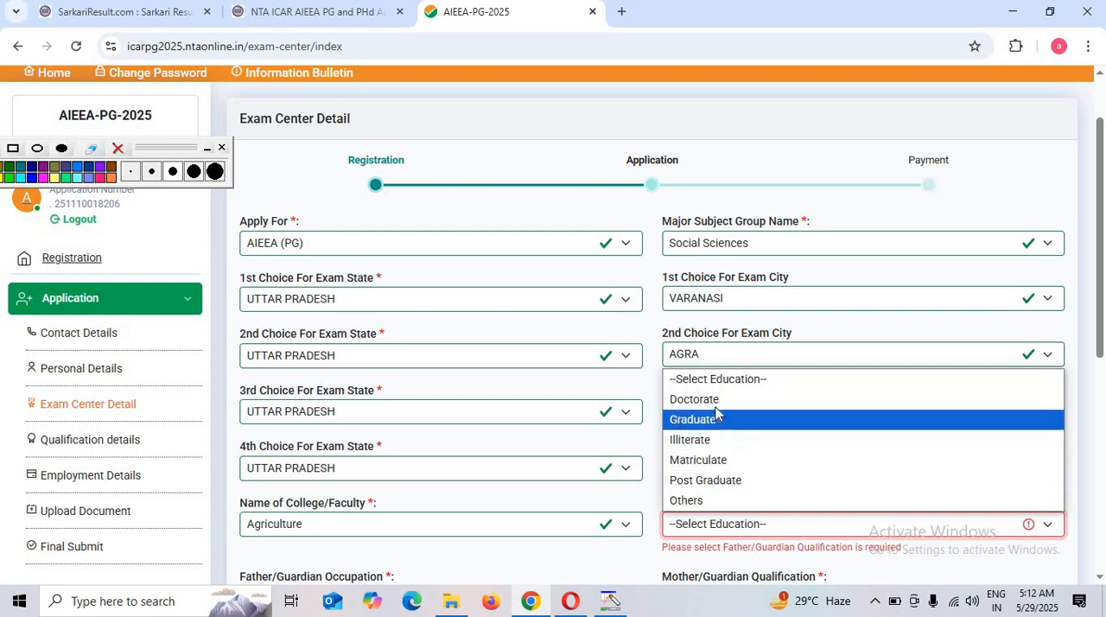
pyautogui.click(690, 502)
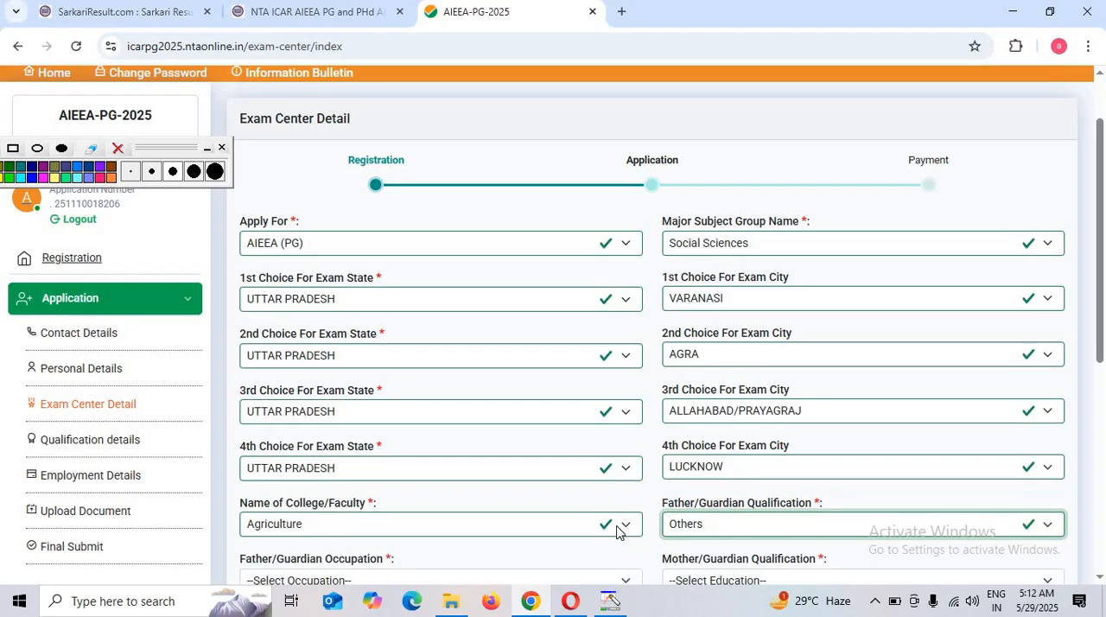
# Set the Father/Guardian Occupation to Not Applicable in the exam center details
pyautogui.scroll(-3, 732, 425)
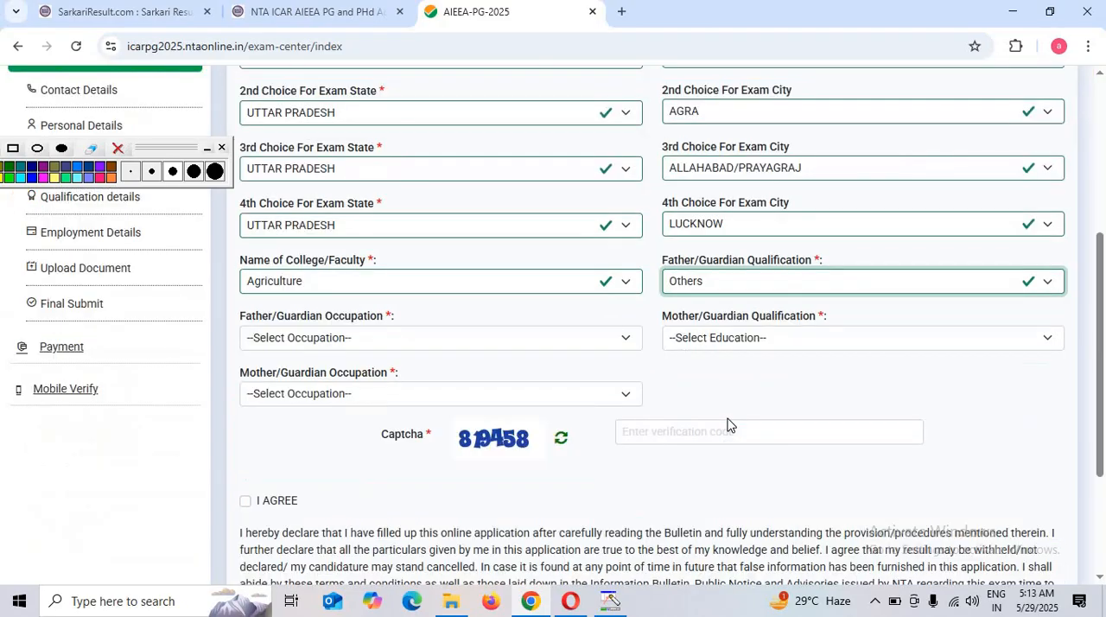
pyautogui.click(421, 336)
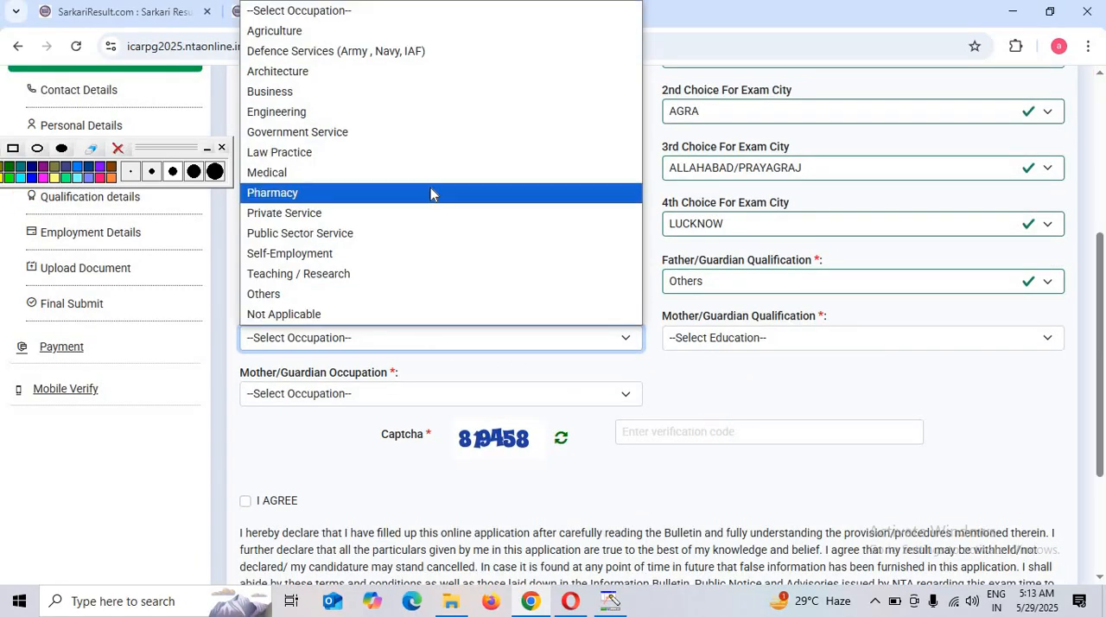
pyautogui.click(352, 345)
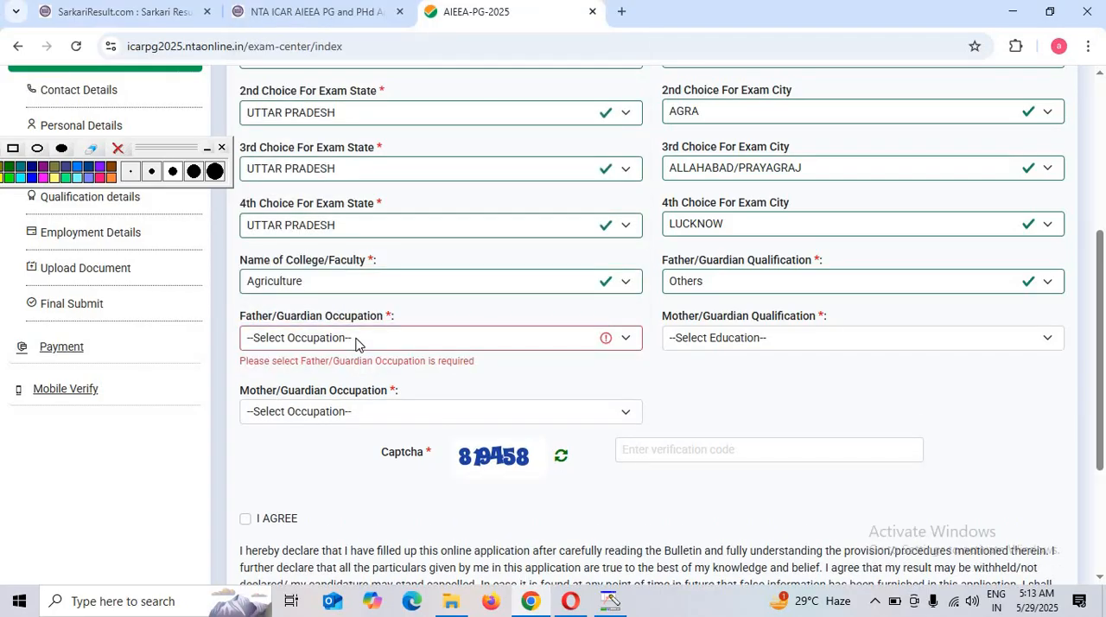
pyautogui.click(358, 346)
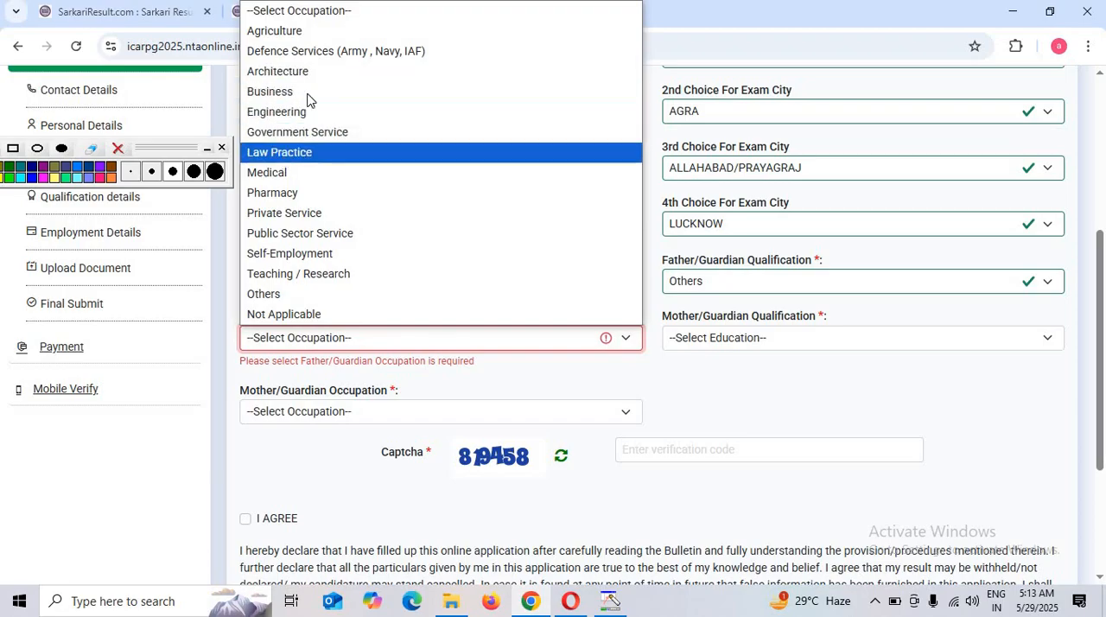
pyautogui.click(283, 316)
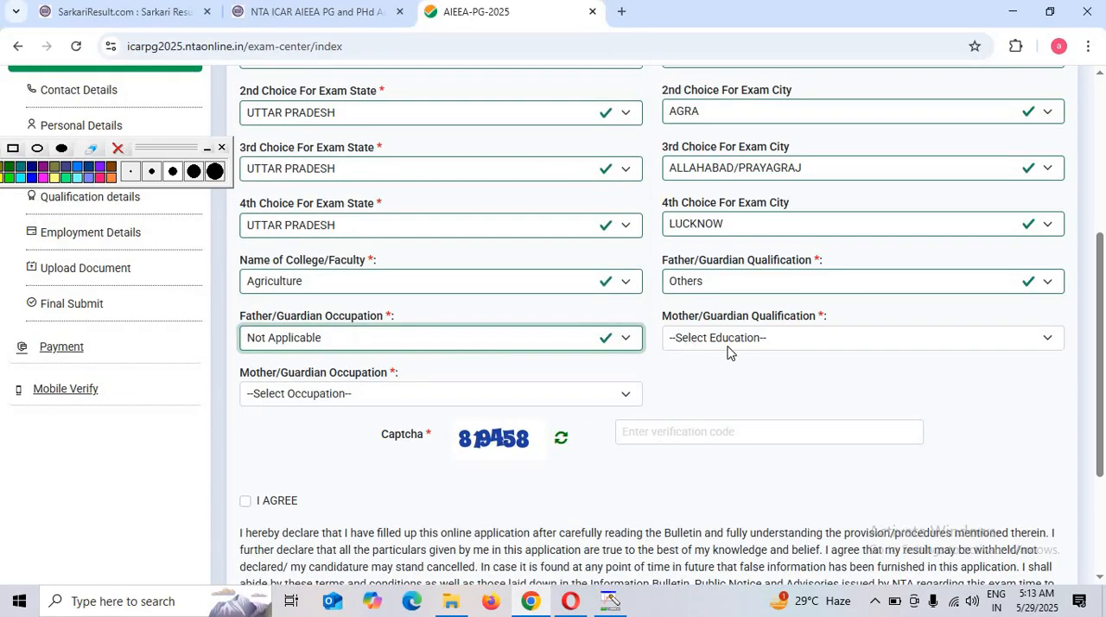
# Set the Mother/Guardian Qualification to Illiterate and the Mother/Guardian Occupation to Not Applicable
pyautogui.click(730, 339)
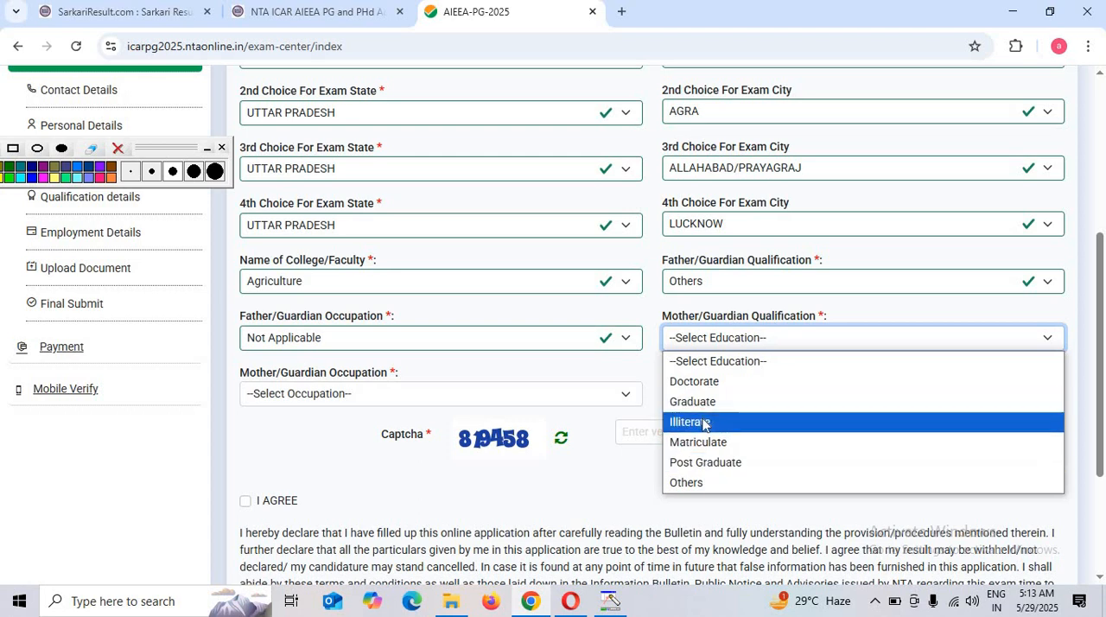
pyautogui.click(703, 423)
pyautogui.click(314, 395)
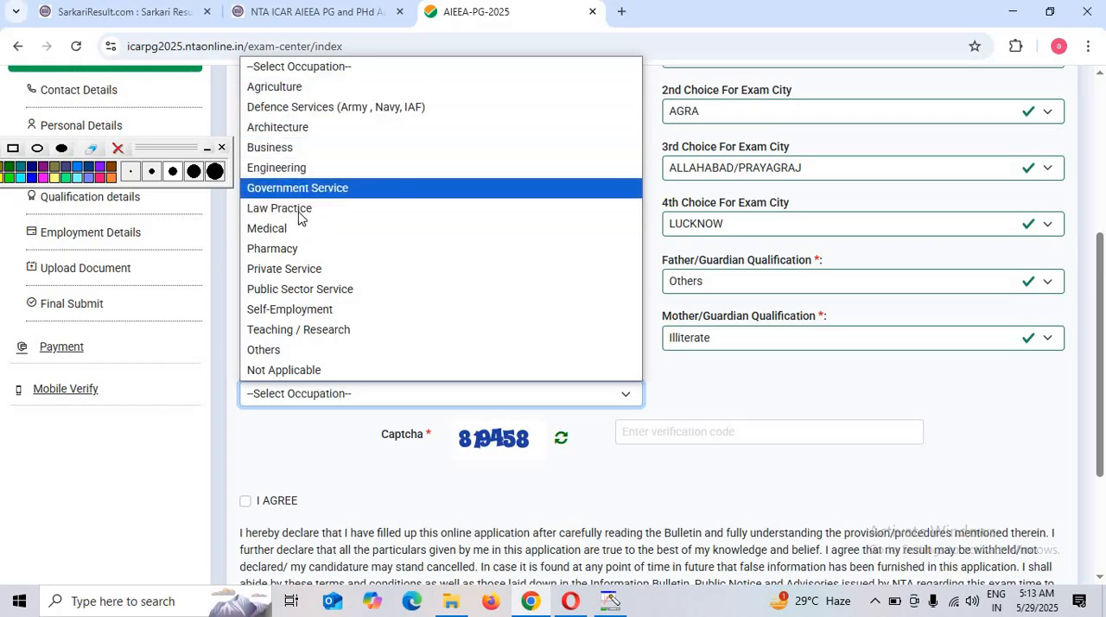
pyautogui.click(292, 370)
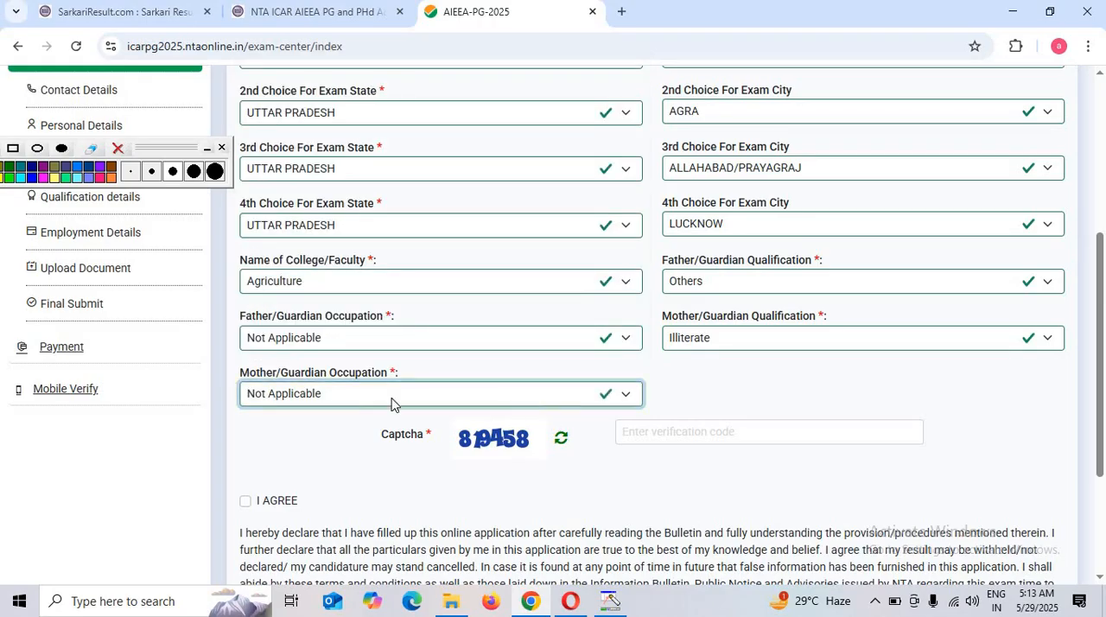
# Enter the captcha verification code, agree to the declaration, and save the exam center details to continue to the qualification section
pyautogui.click(676, 439)
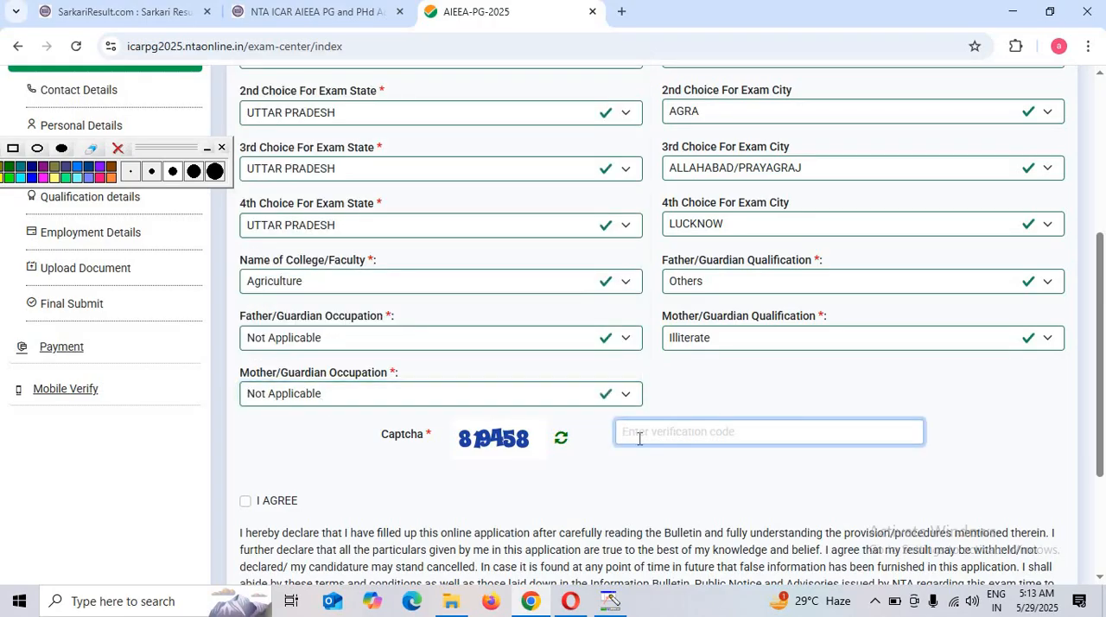
pyautogui.write('879458')
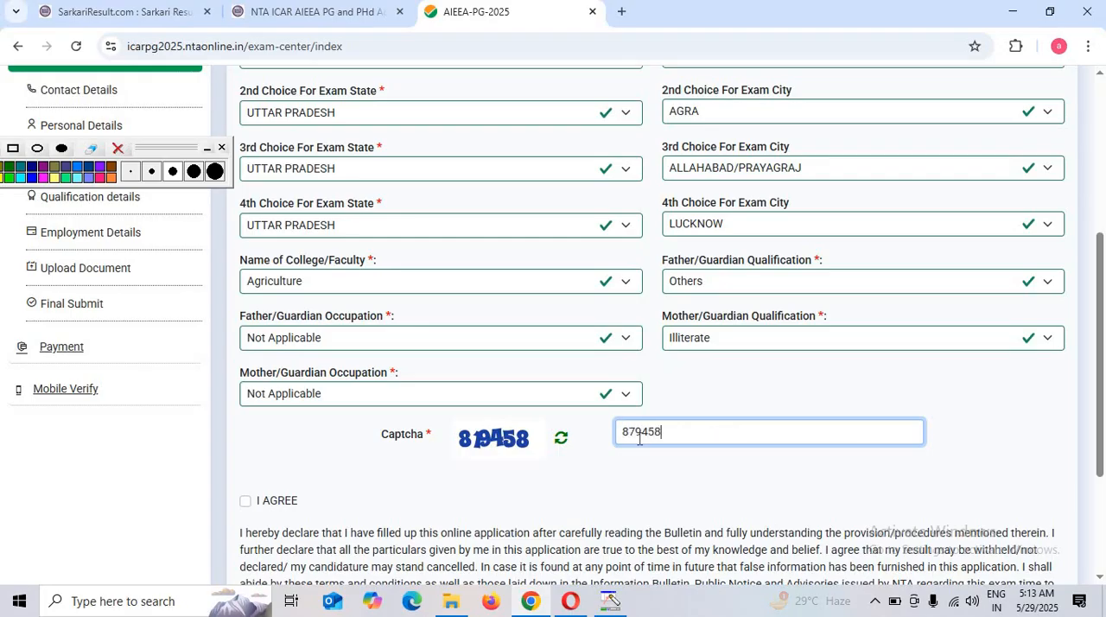
pyautogui.click(246, 501)
pyautogui.scroll(-3, 420, 522)
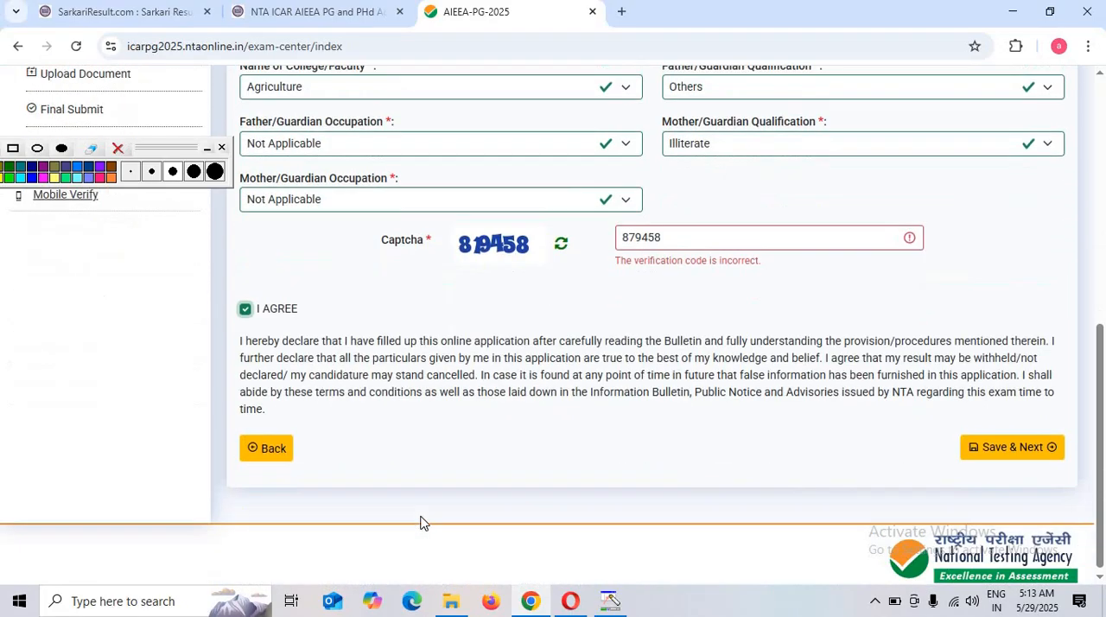
pyautogui.click(1020, 446)
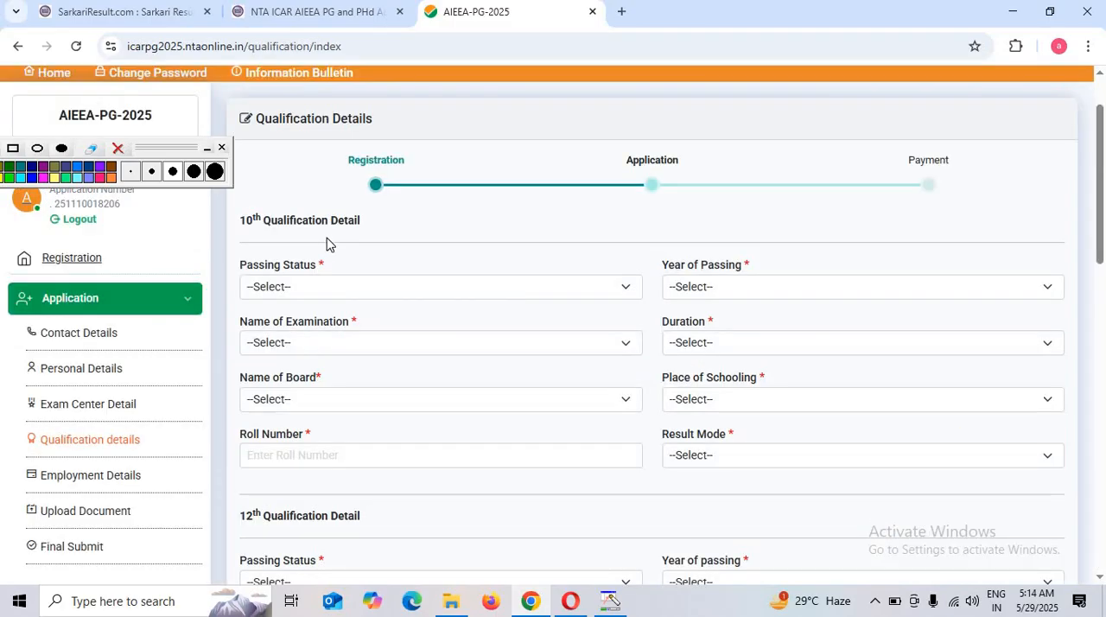
# Set the 10th qualification's Passing Status to Passed and its Year of Passing to 2010
pyautogui.click(321, 288)
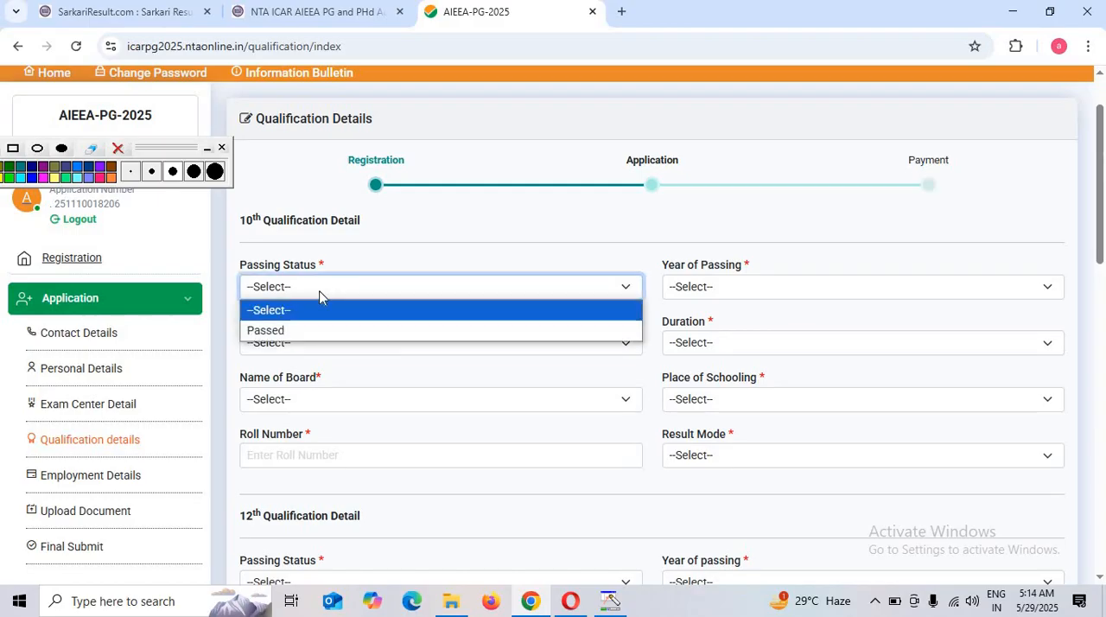
pyautogui.click(294, 333)
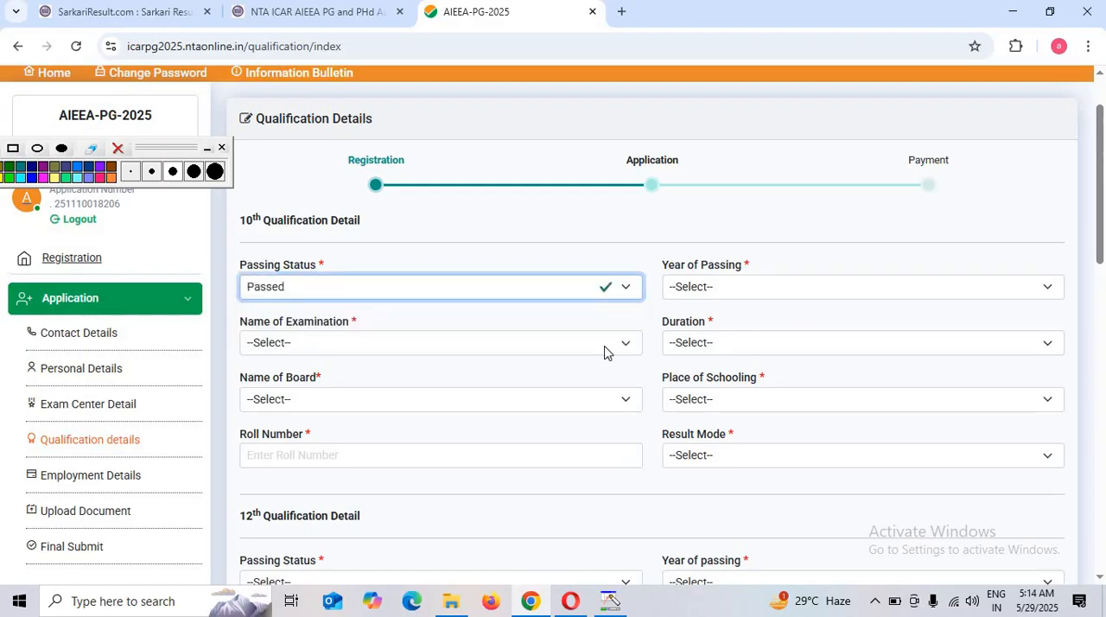
pyautogui.click(716, 288)
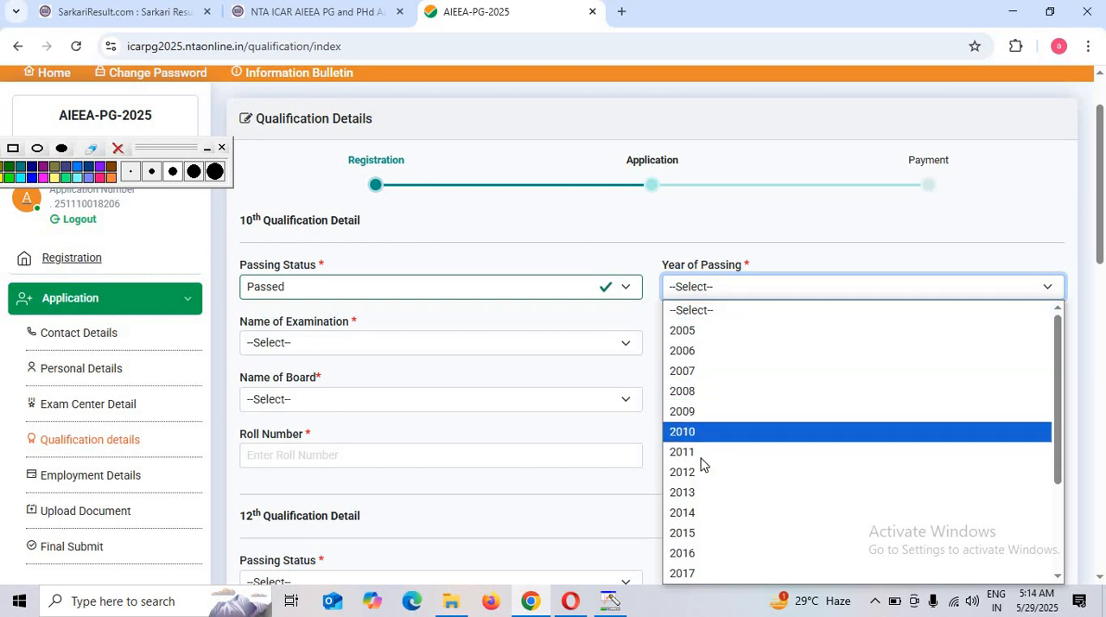
pyautogui.click(705, 432)
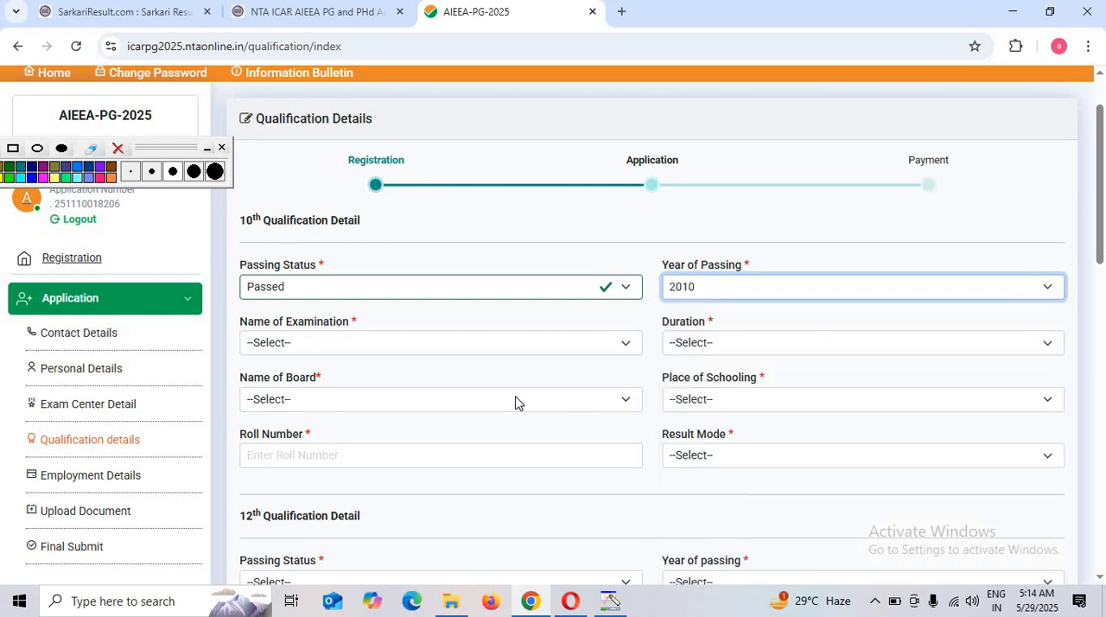
# Set the 10th qualification's Name of Examination to 10TH OR EQUIVALENT and its Duration to Not Applicable
pyautogui.click(350, 347)
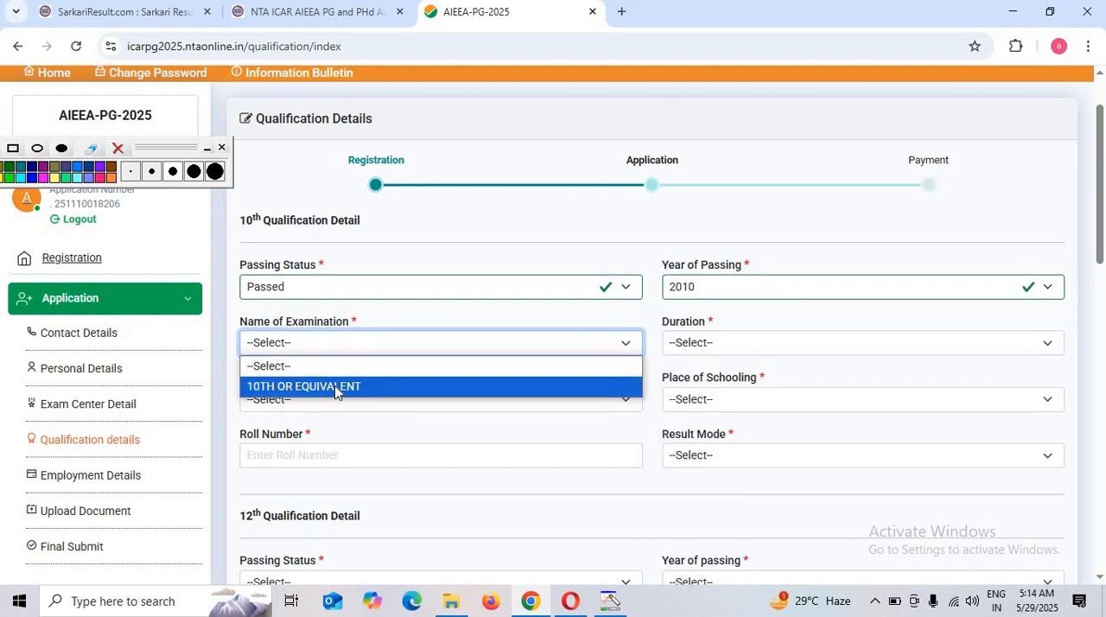
pyautogui.click(335, 391)
pyautogui.click(707, 347)
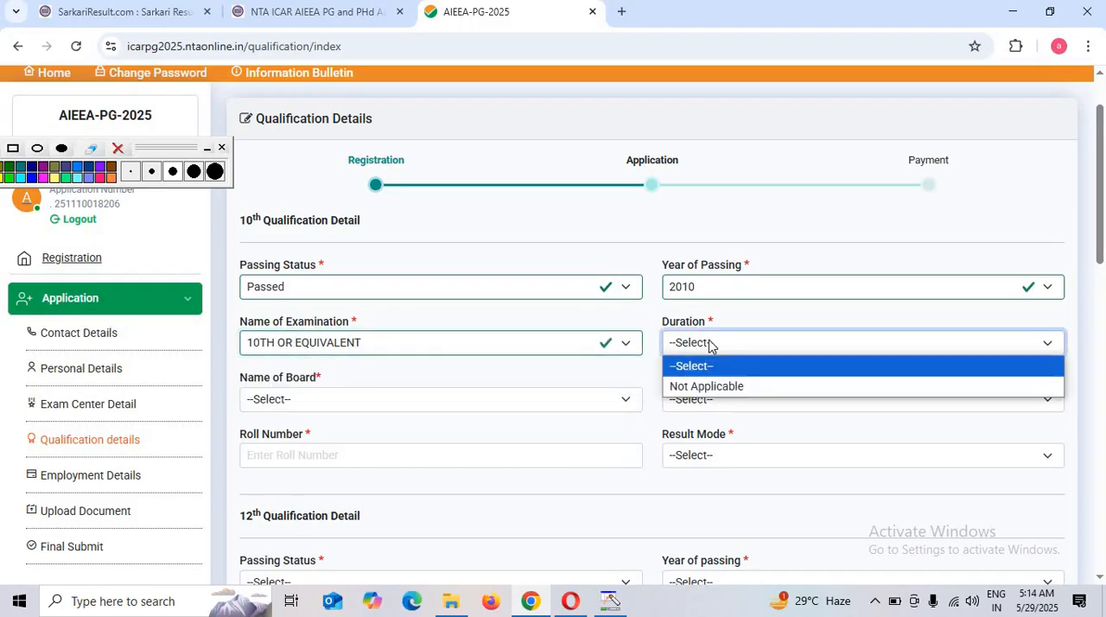
pyautogui.click(704, 387)
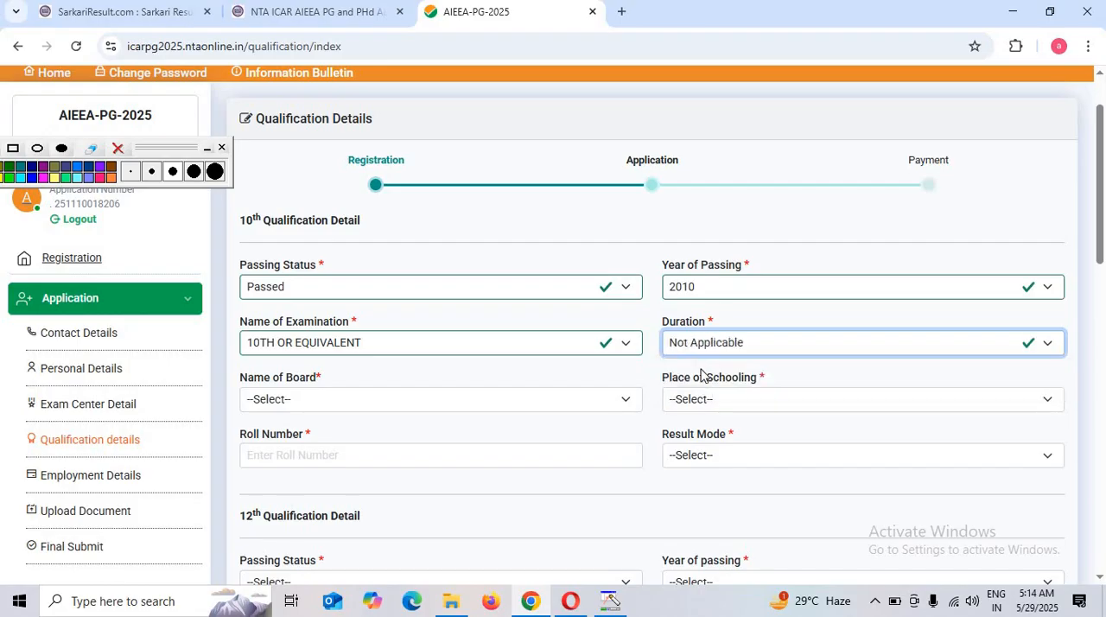
# Set the 10th qualification's Name of Board to U P BOARD OF HIGH SCHOOL & INTERMEDIATE EDUCATION
pyautogui.click(287, 399)
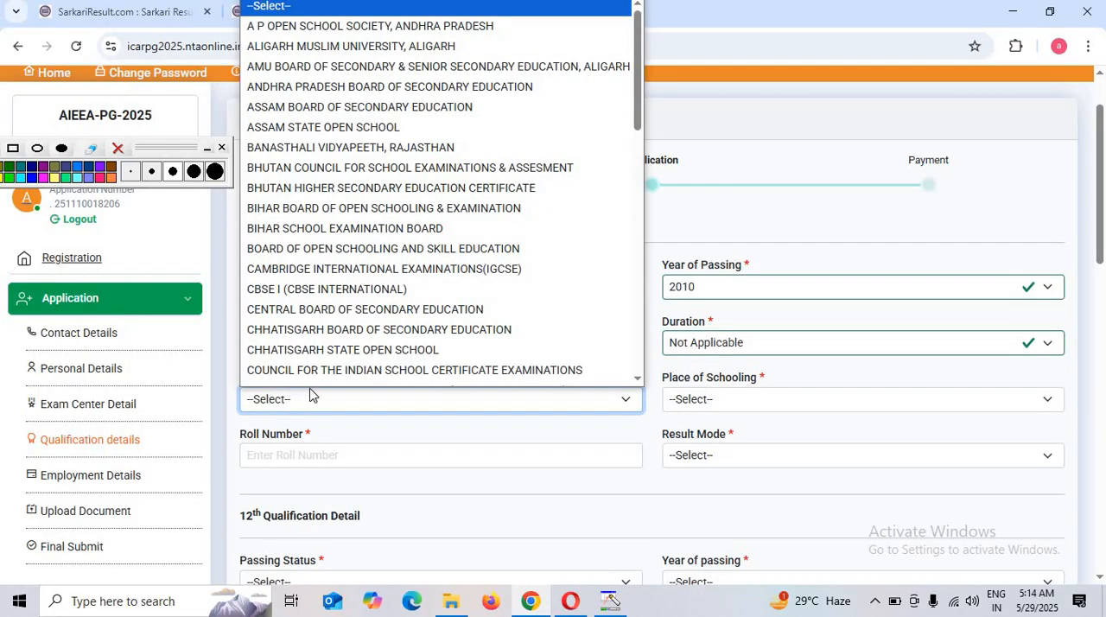
pyautogui.click(322, 406)
pyautogui.scroll(-4, 338, 390)
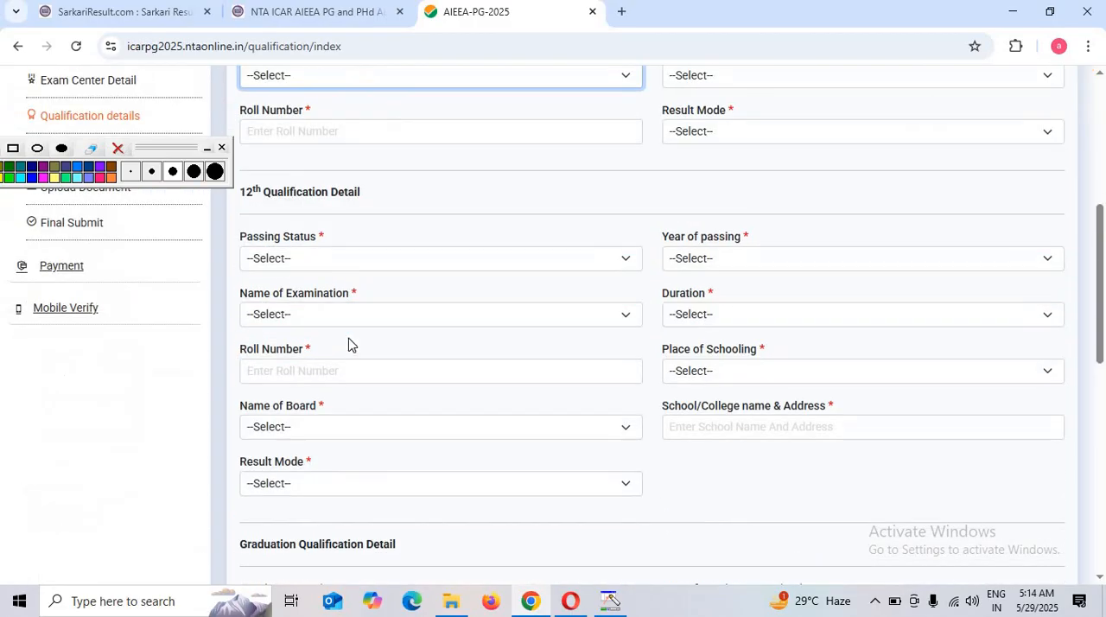
pyautogui.scroll(2, 343, 279)
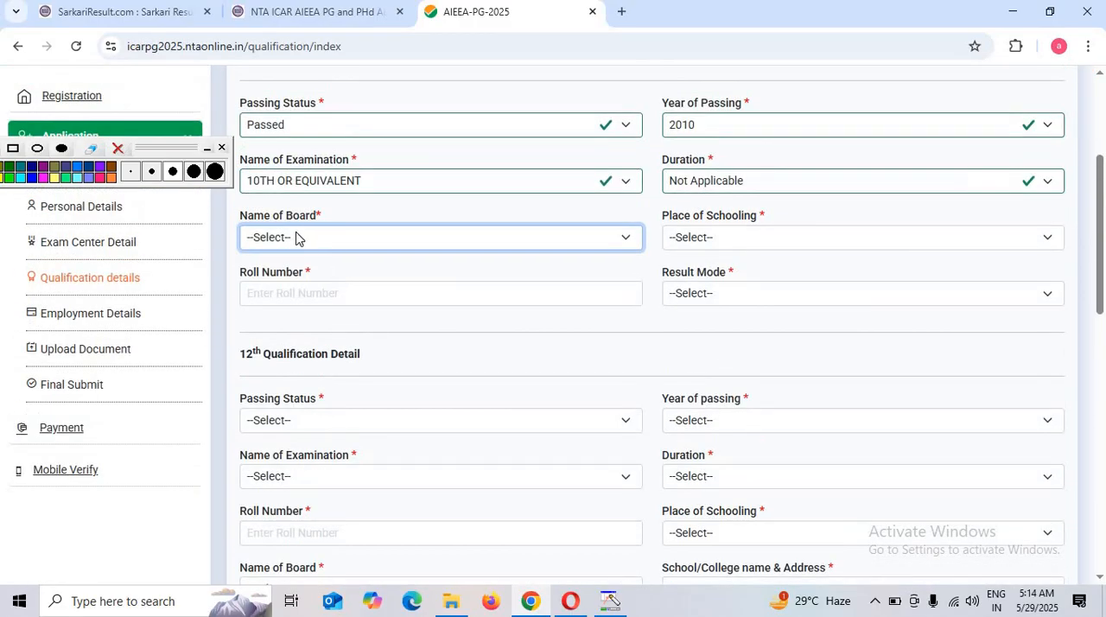
pyautogui.click(309, 245)
pyautogui.scroll(-5, 371, 413)
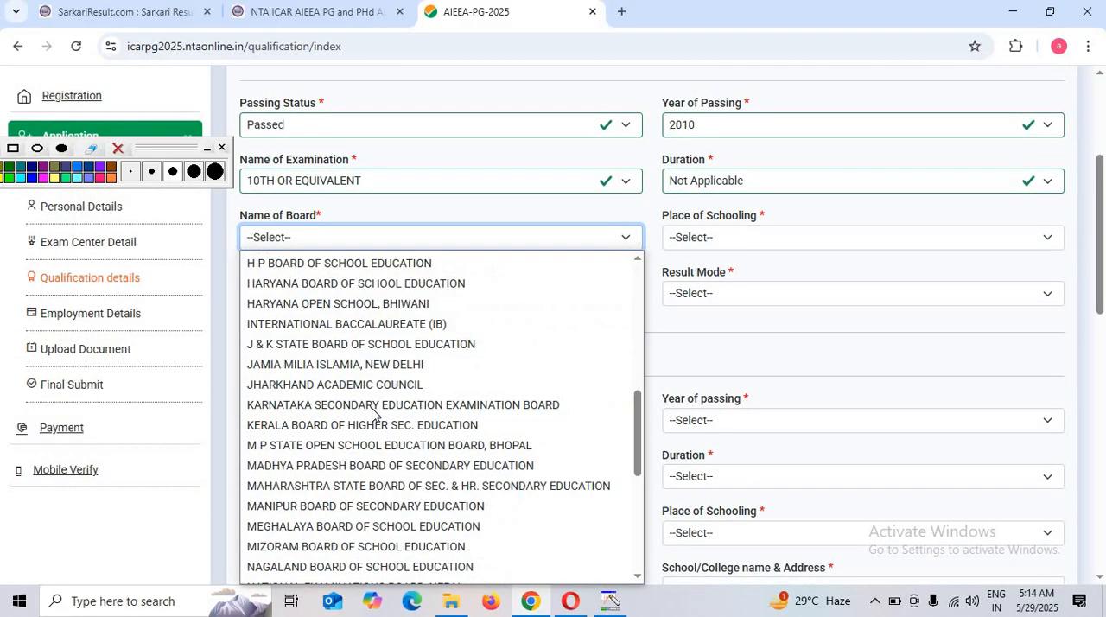
pyautogui.scroll(-4, 372, 413)
pyautogui.click(334, 469)
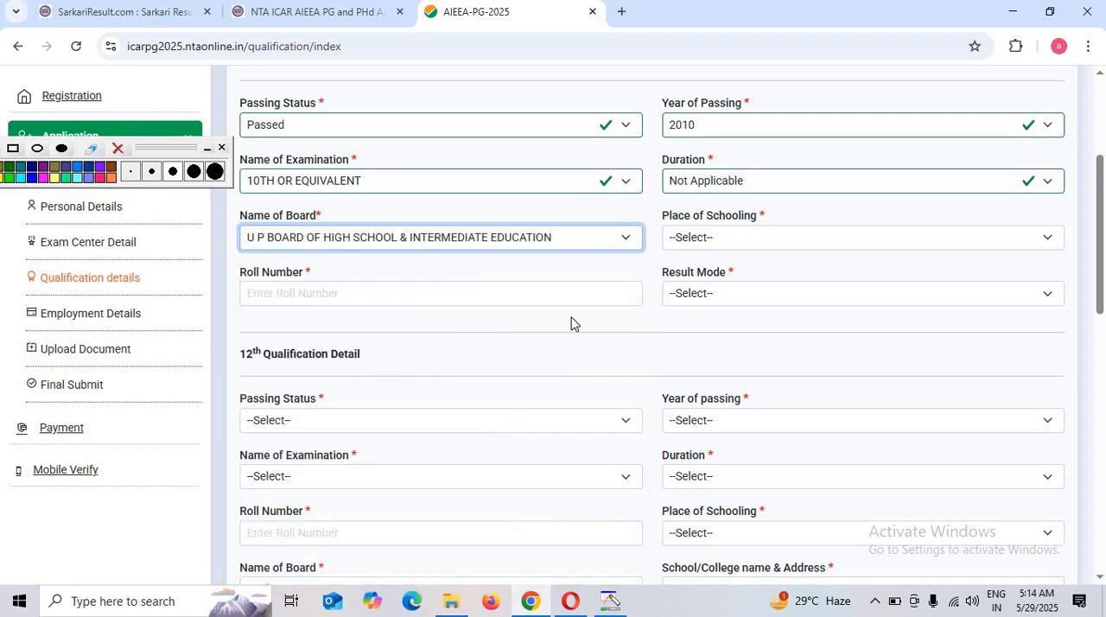
# Set the 10th qualification's Place of Schooling to Rural and its Result Mode to Percentage
pyautogui.click(749, 240)
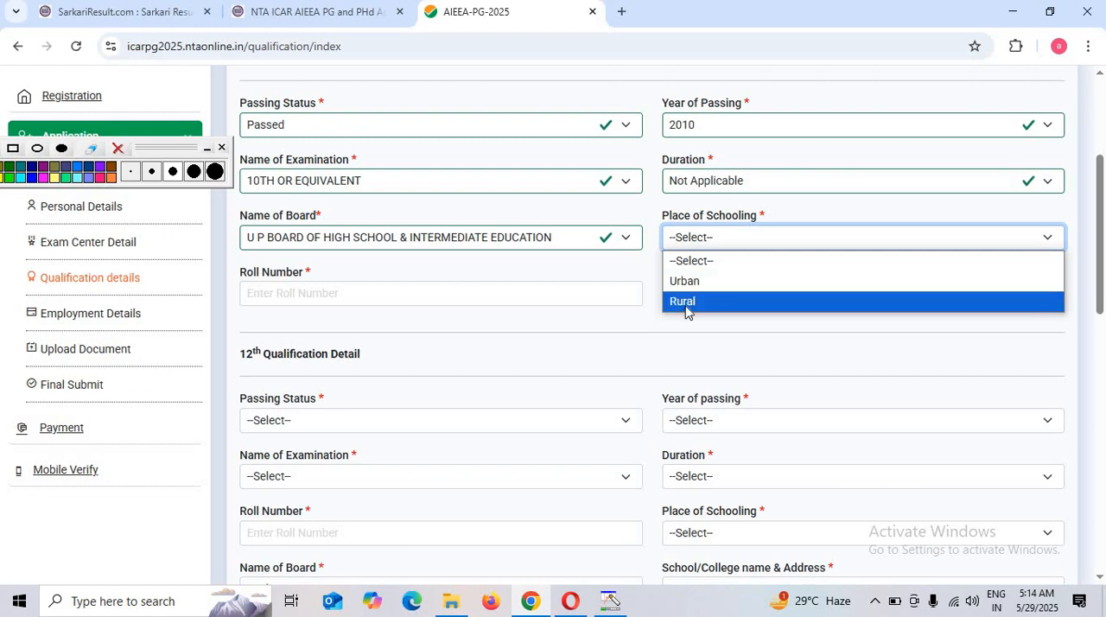
pyautogui.press('Return')
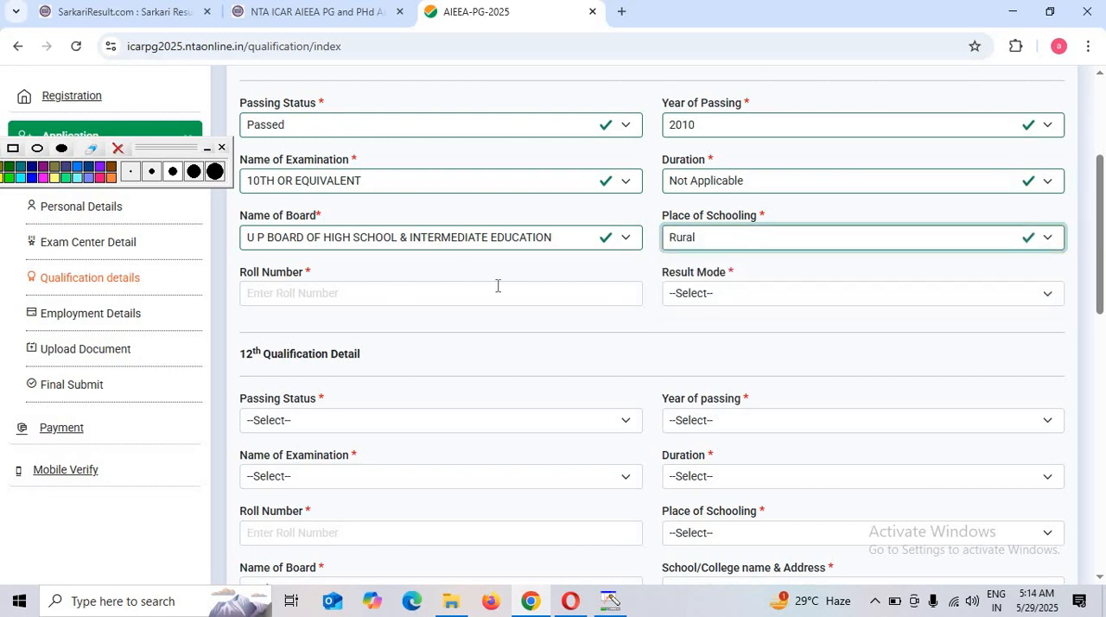
pyautogui.click(705, 294)
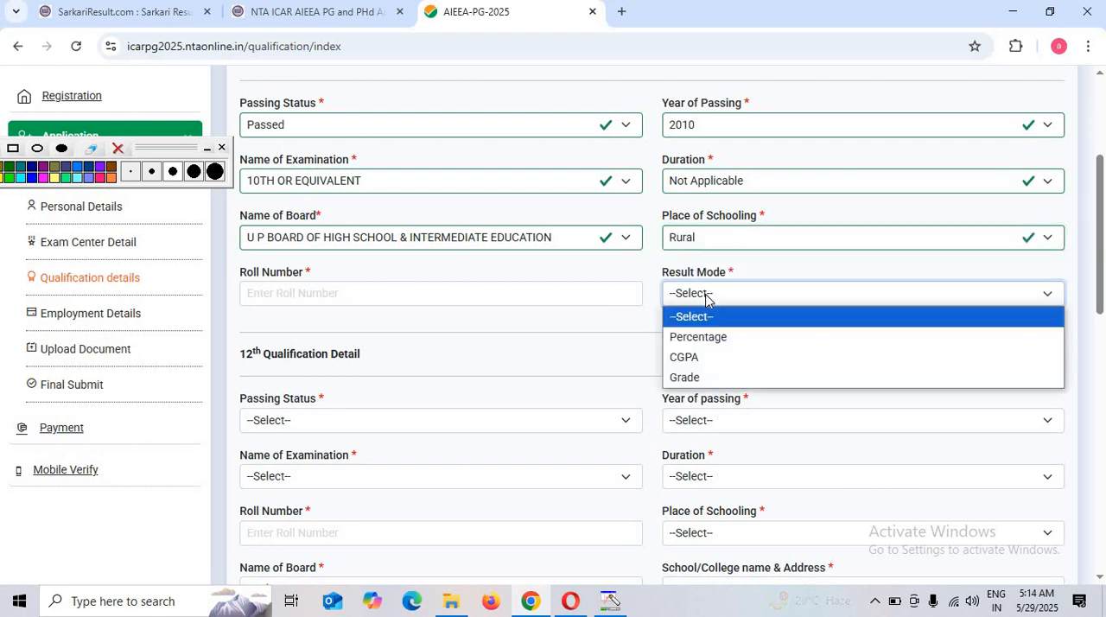
pyautogui.click(697, 336)
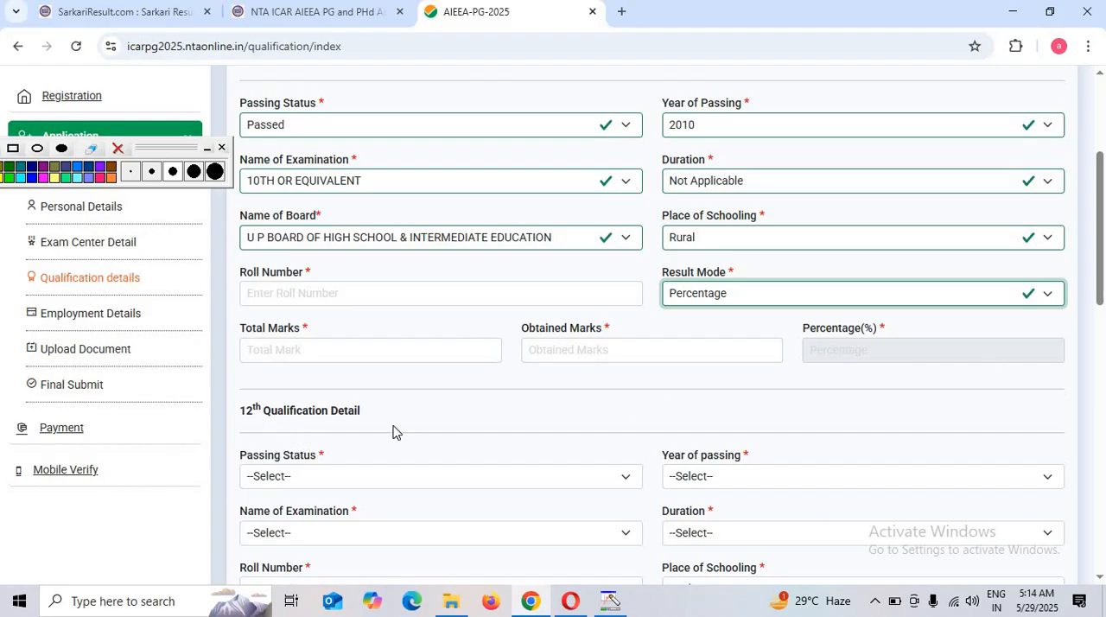
# Set the 12th qualification's Passing Status to Passed and its Year of passing to 2012
pyautogui.click(316, 474)
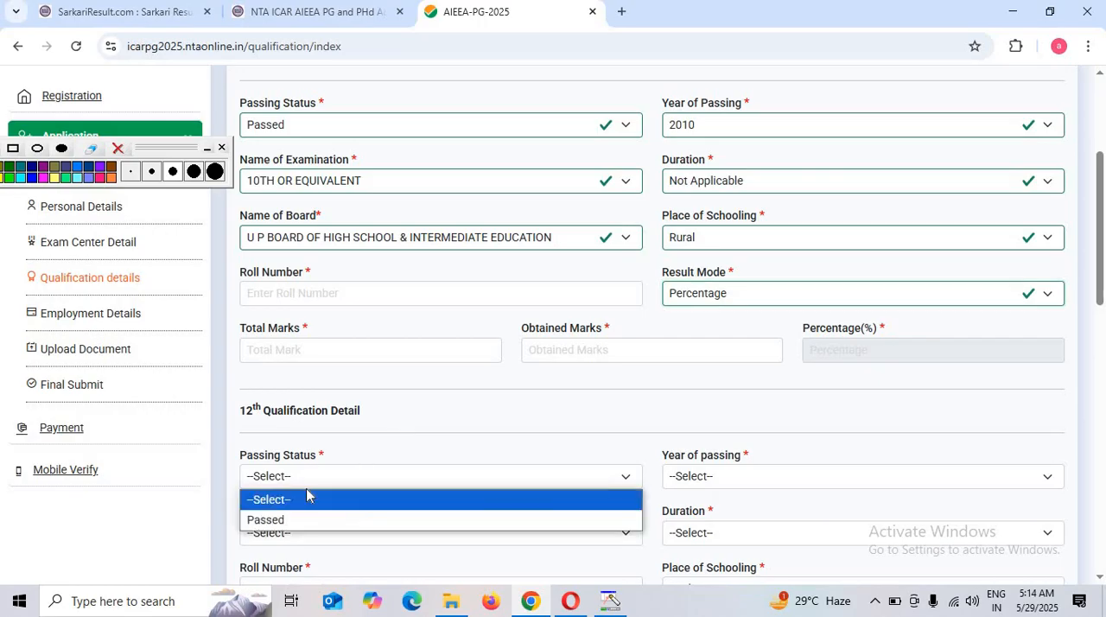
pyautogui.click(265, 519)
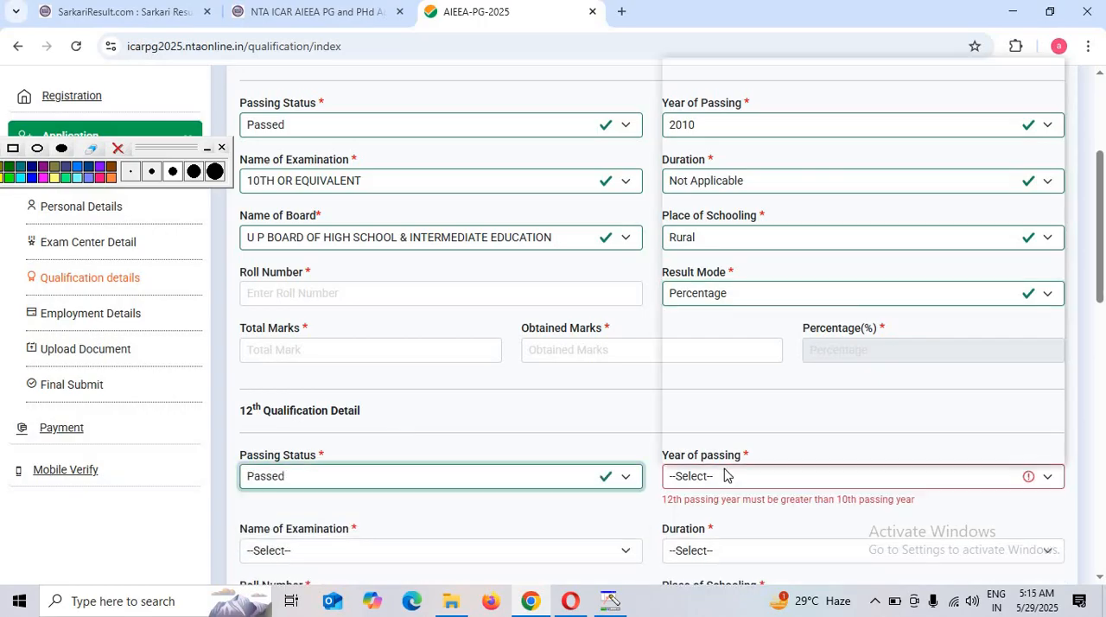
pyautogui.click(697, 476)
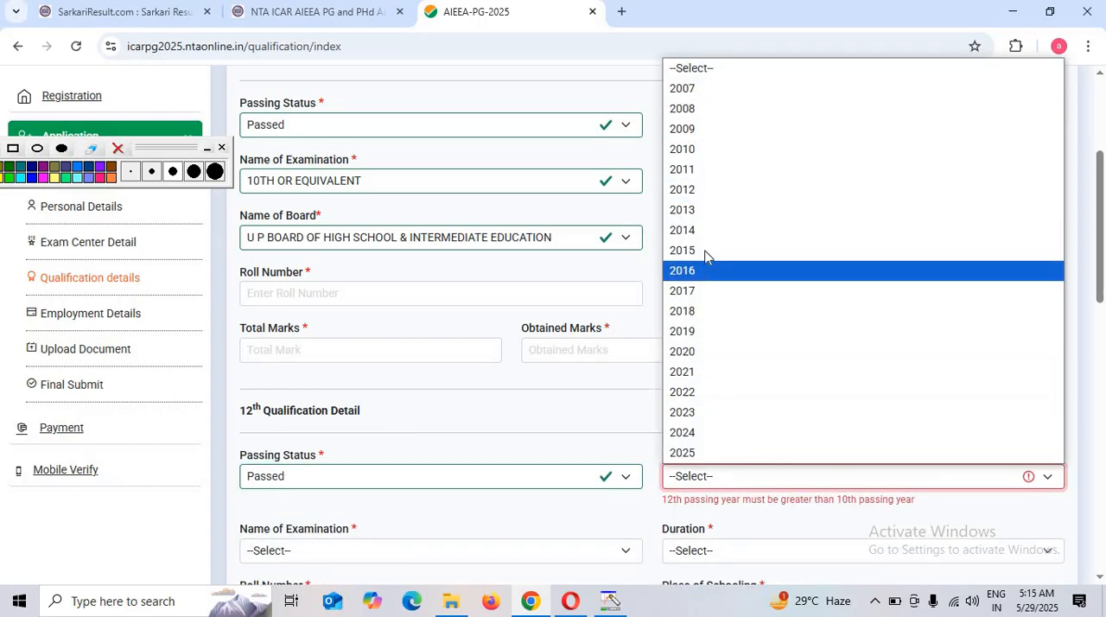
pyautogui.click(704, 192)
# Set the 12th qualification's Name of Examination to 12TH OR EQUIVALENT and its Duration to Not Applicable
pyautogui.scroll(-2, 424, 415)
pyautogui.click(339, 373)
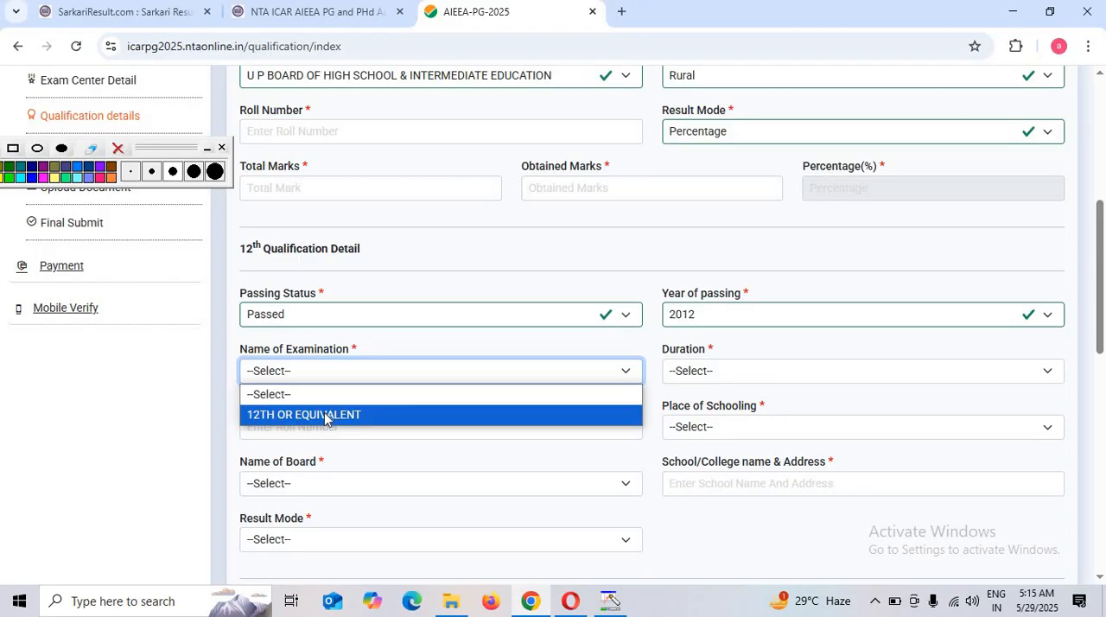
pyautogui.click(326, 416)
pyautogui.click(740, 369)
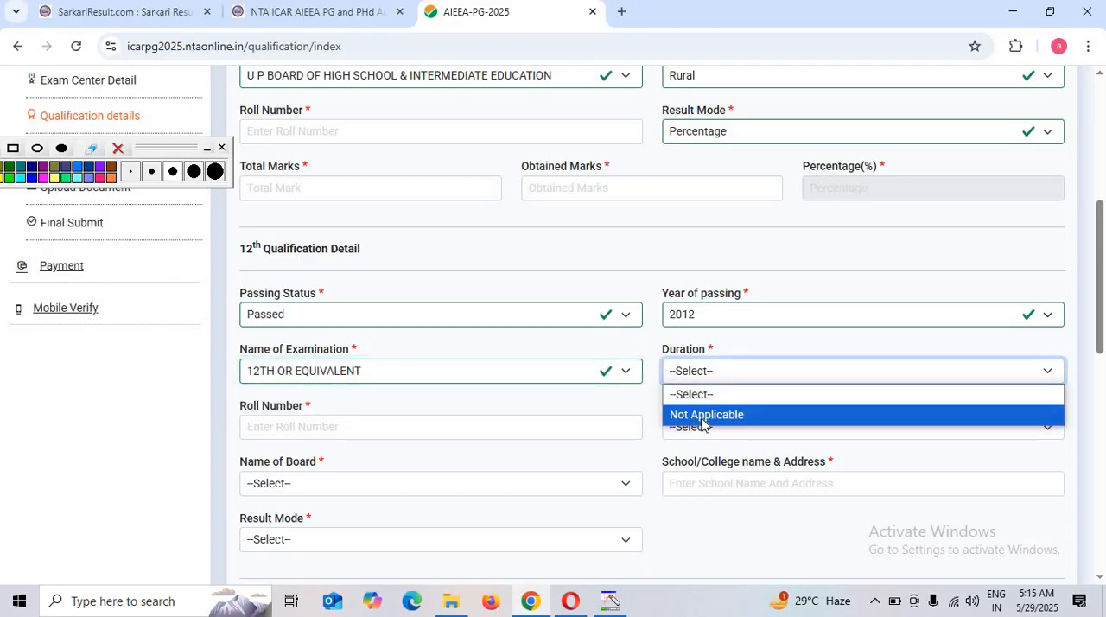
pyautogui.click(704, 416)
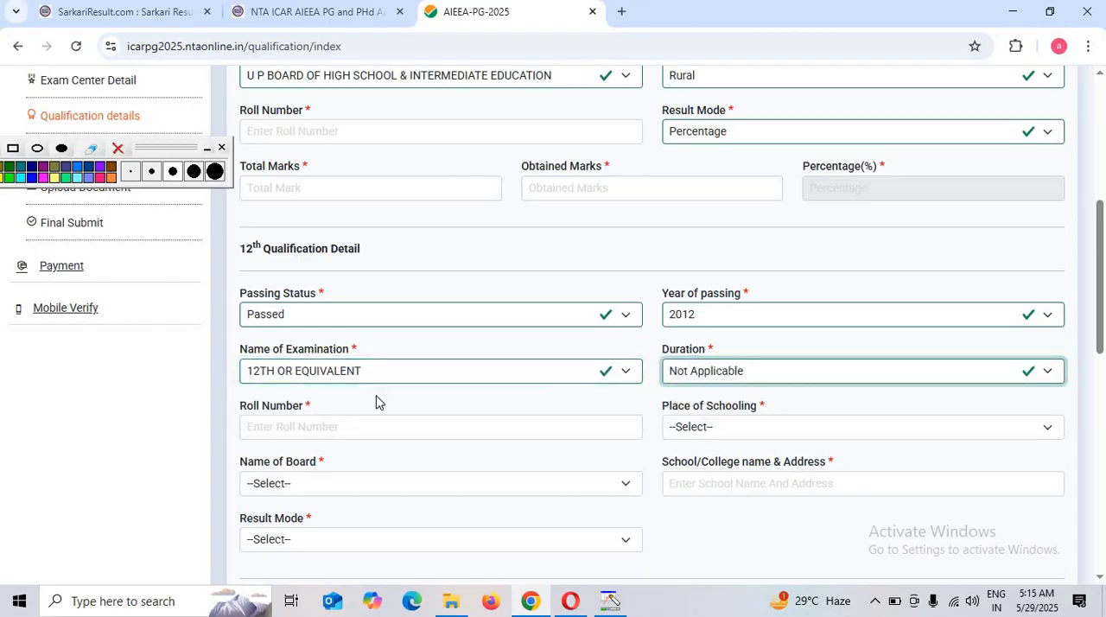
# Set the 12th qualification's Place of Schooling to Rural and its Name of Board to U P BOARD OF HIGH SCHOOL & INTERMEDIATE EDUCATION
pyautogui.click(781, 429)
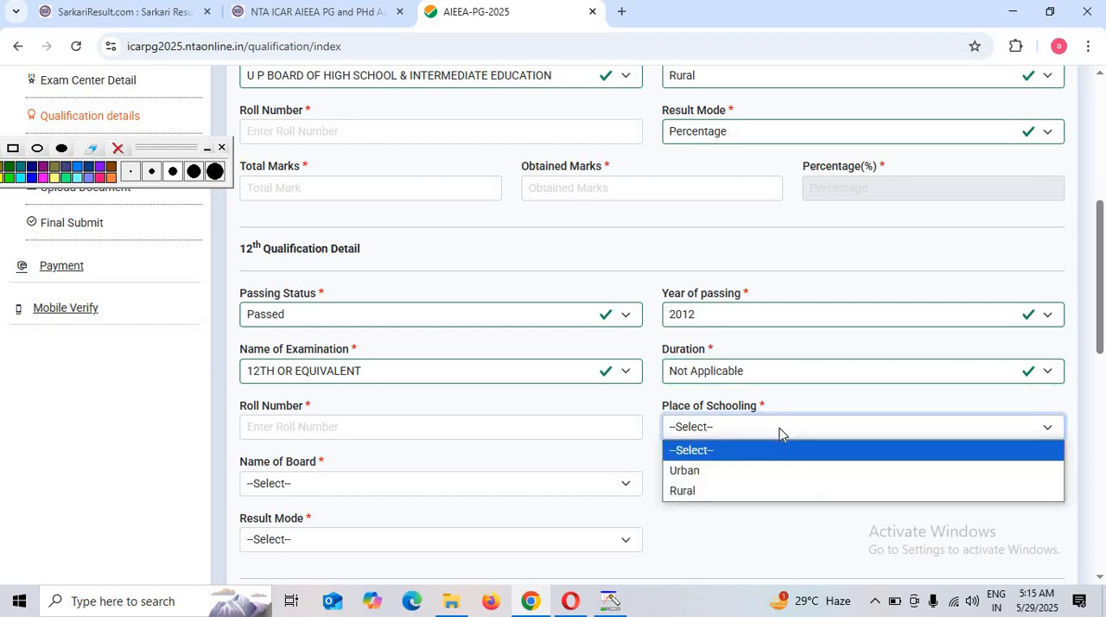
pyautogui.click(693, 491)
pyautogui.click(329, 485)
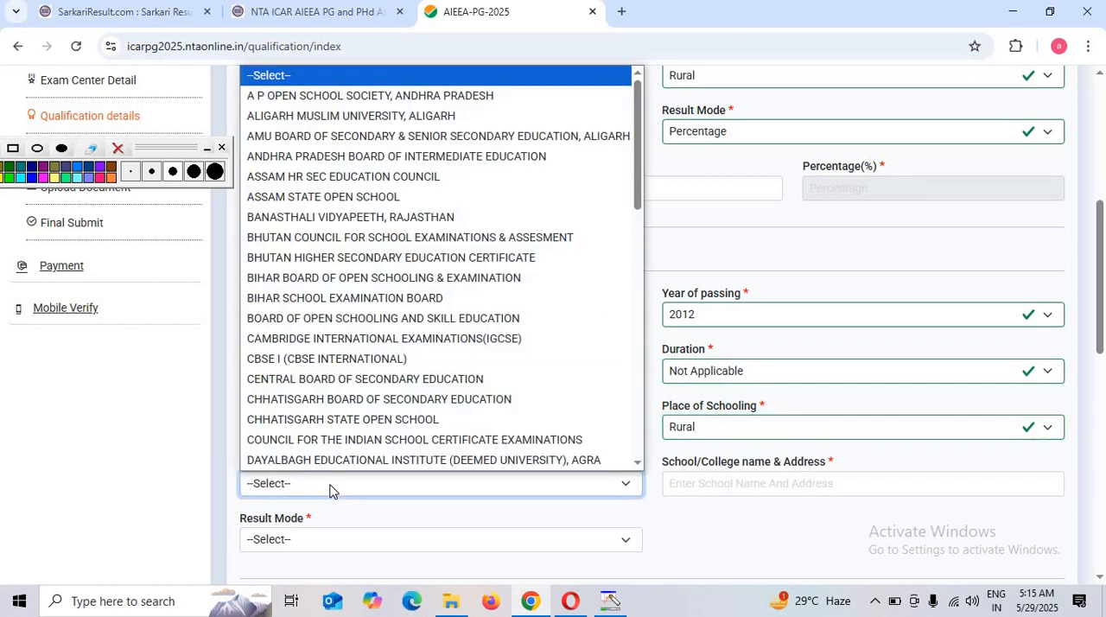
pyautogui.scroll(-10, 419, 301)
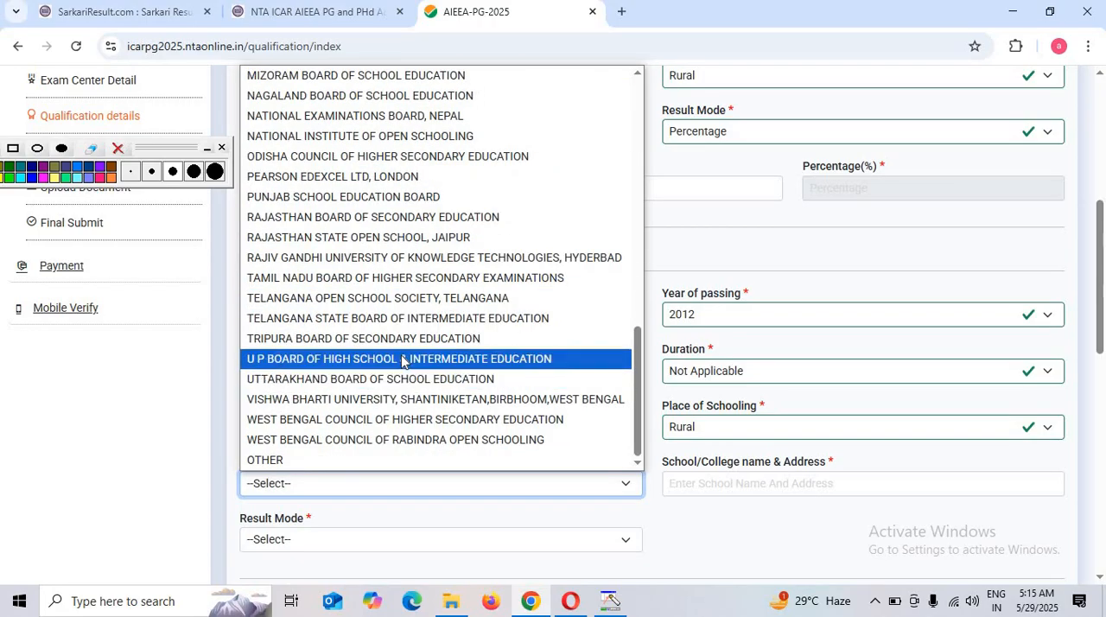
pyautogui.click(402, 358)
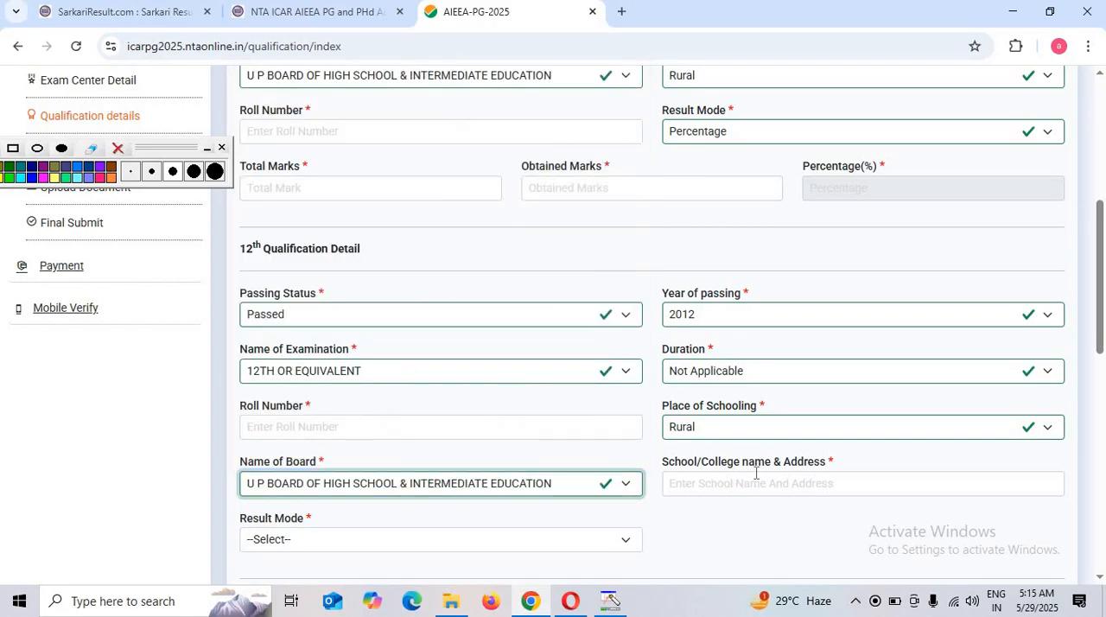
# Set the 12th Result Mode to Percentage and enter 500 Total Marks and 353 Obtained Marks
pyautogui.scroll(-1, 743, 480)
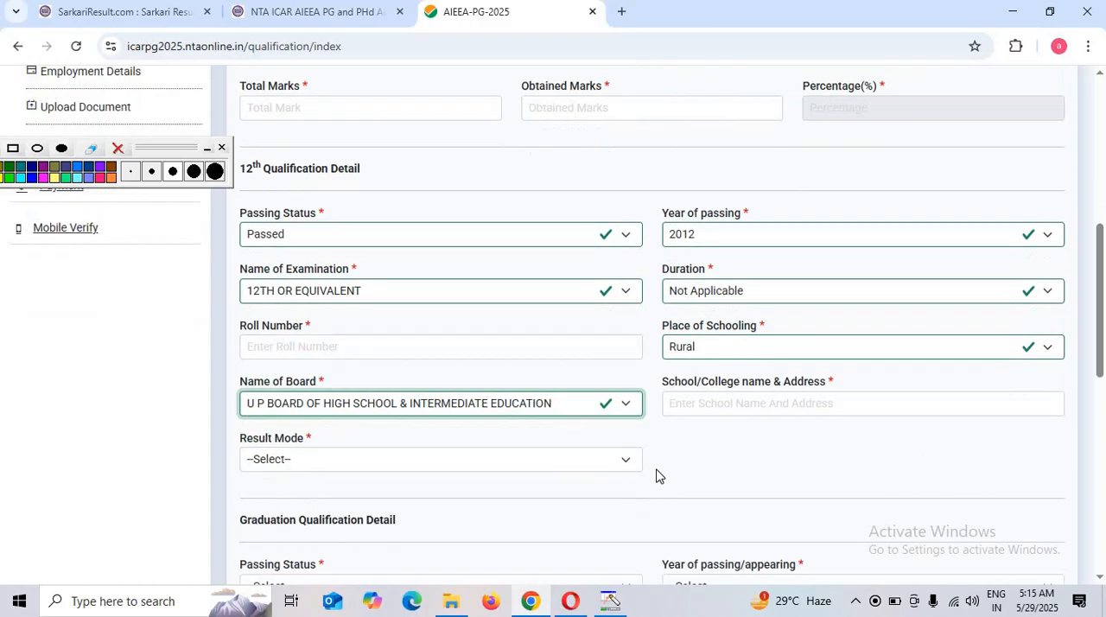
pyautogui.click(380, 459)
pyautogui.click(357, 501)
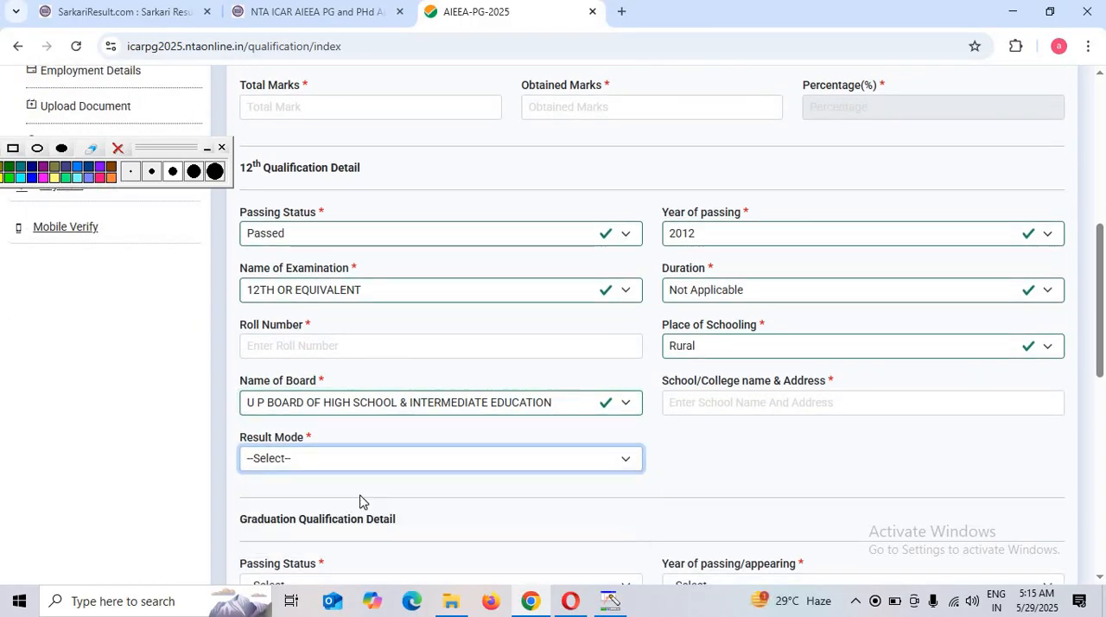
pyautogui.click(306, 516)
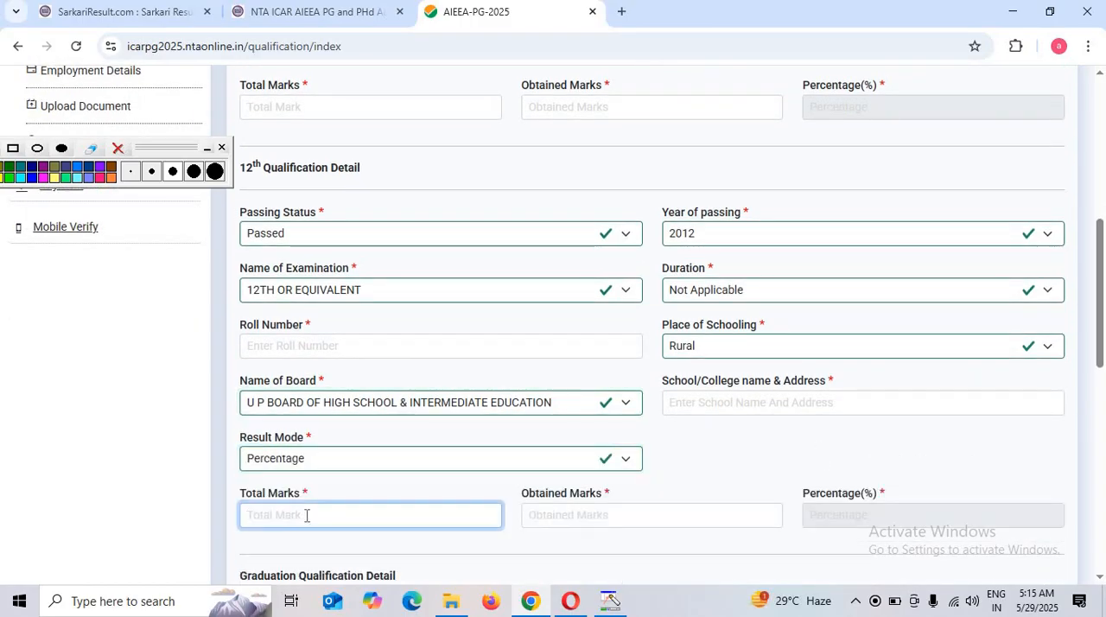
pyautogui.write('500')
pyautogui.click(581, 524)
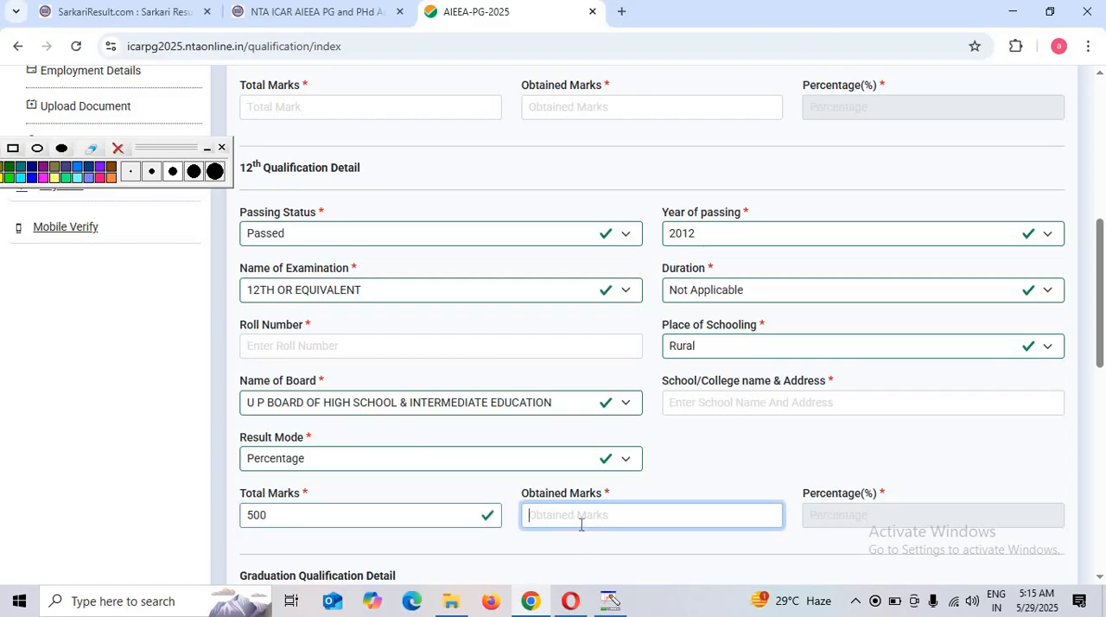
pyautogui.write('353')
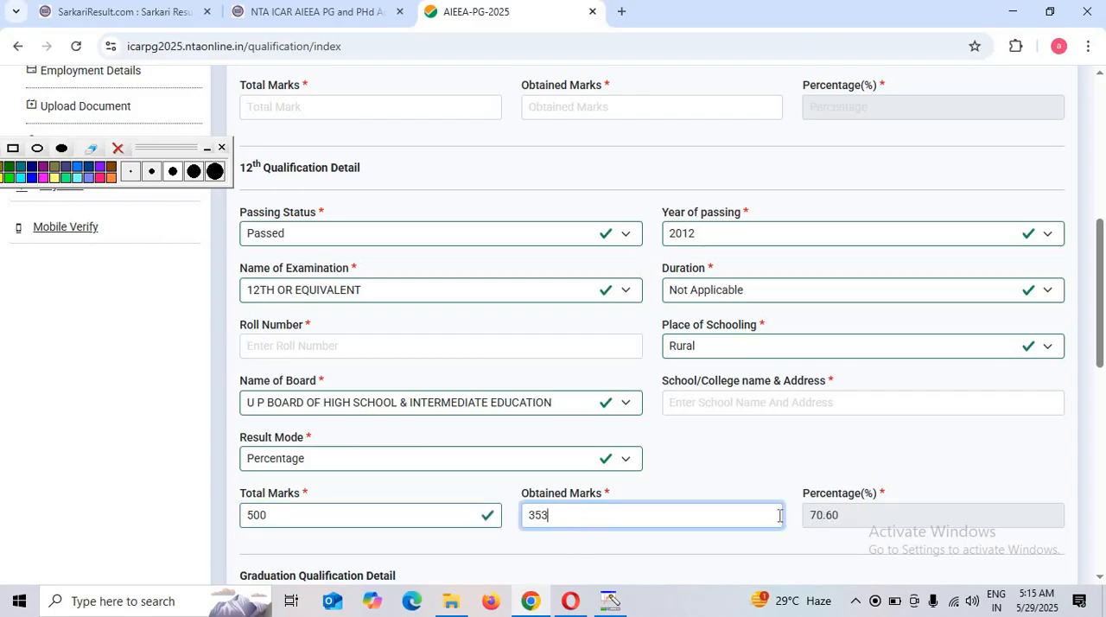
# Set the graduation qualification's Passing Status to Passed and its Year of passing/appearing to 2020
pyautogui.scroll(-3, 779, 516)
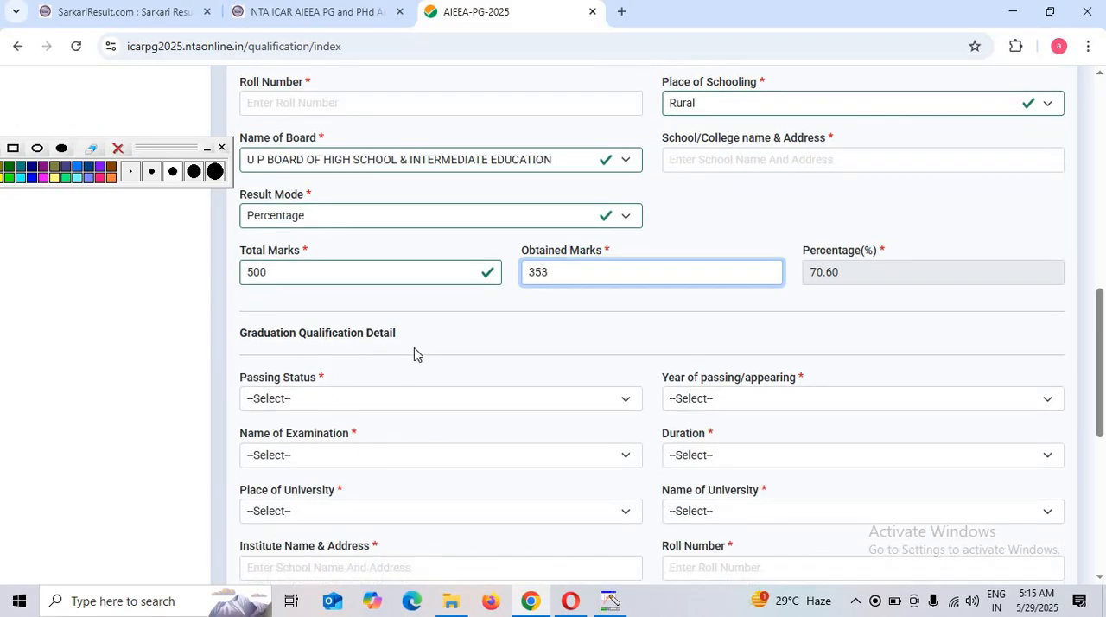
pyautogui.scroll(-1, 419, 355)
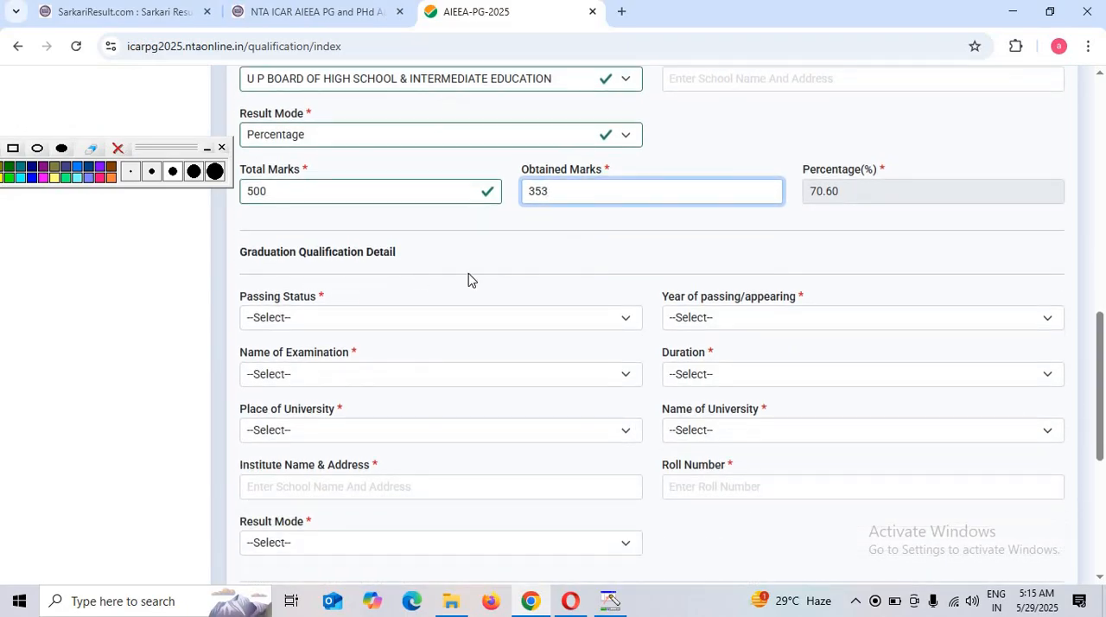
pyautogui.scroll(-1, 336, 287)
pyautogui.click(301, 246)
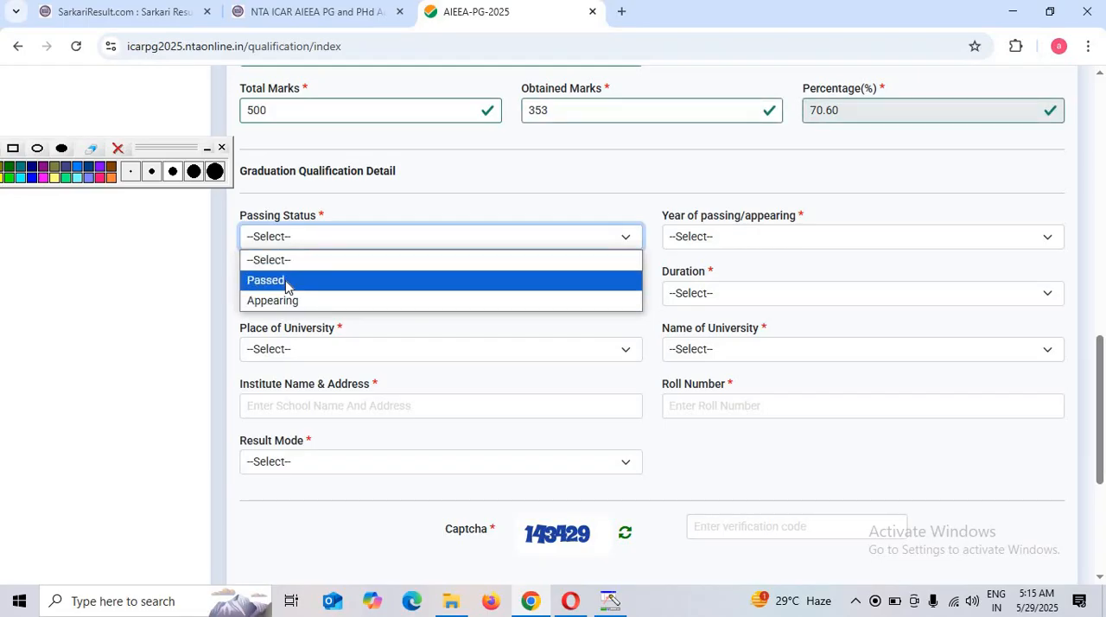
pyautogui.click(278, 281)
pyautogui.click(743, 244)
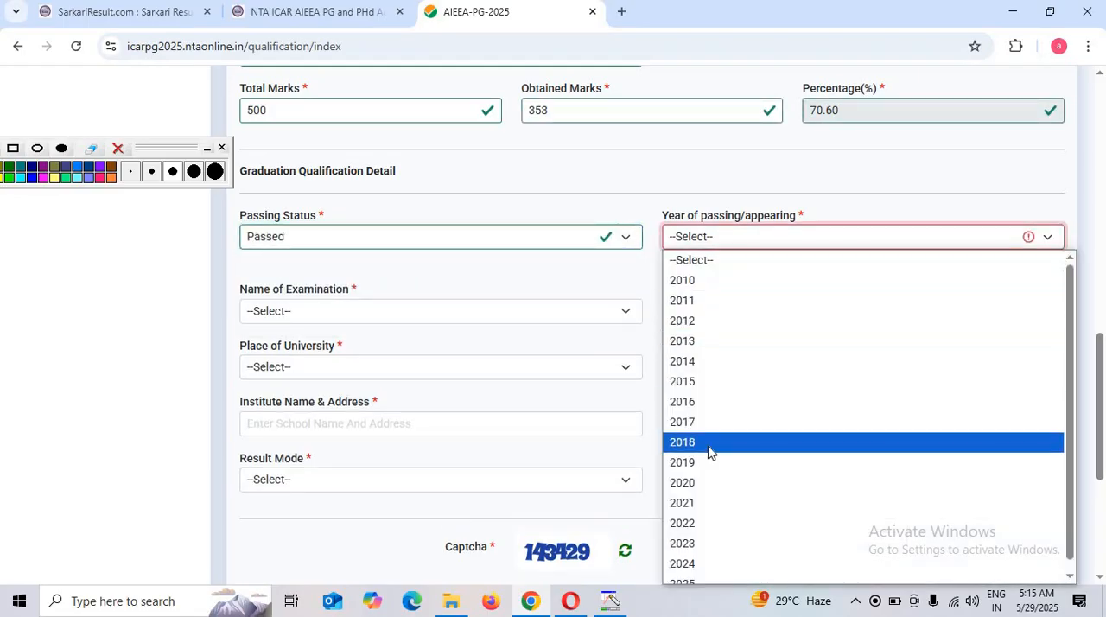
pyautogui.click(712, 483)
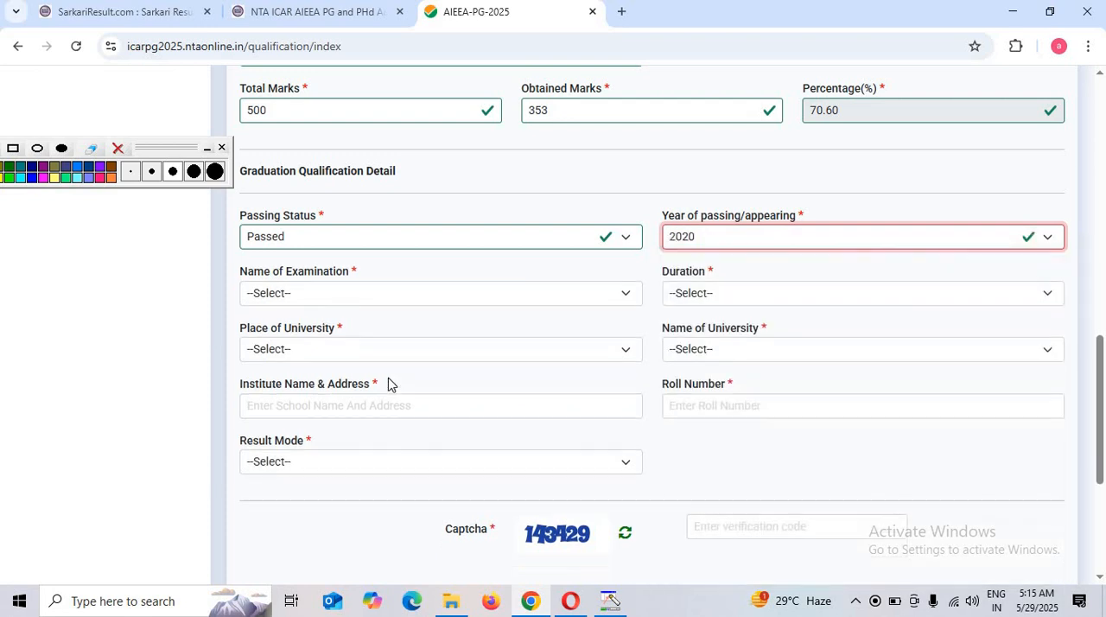
# Set the graduation Name of Examination to Under Graduation or equivalent and its Duration to the 10+2+3 YEARS option
pyautogui.click(318, 303)
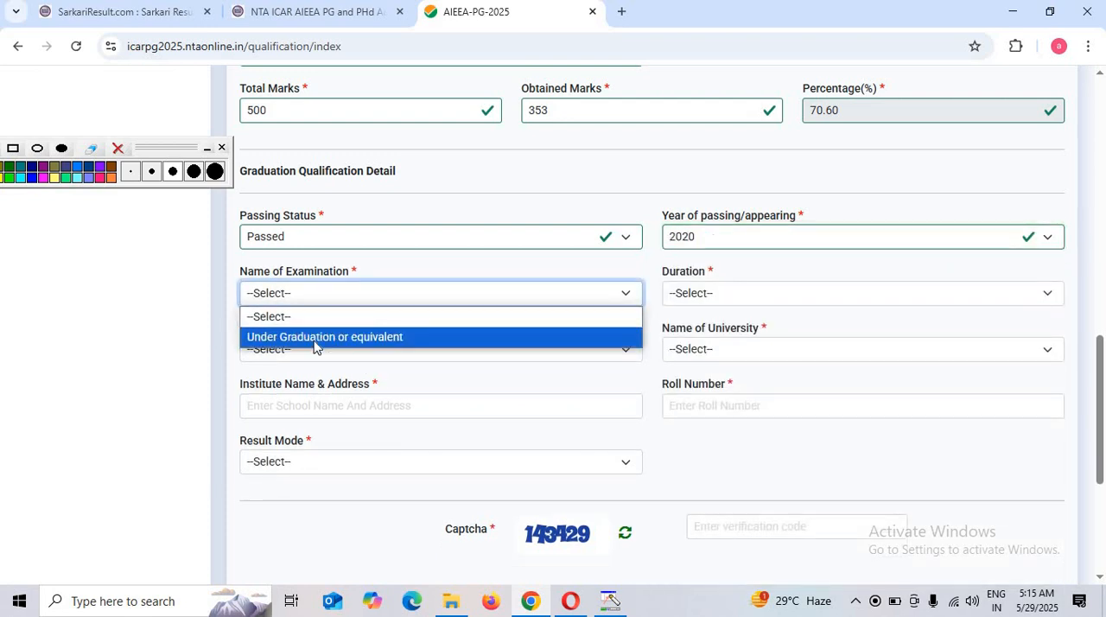
pyautogui.click(349, 341)
pyautogui.click(741, 296)
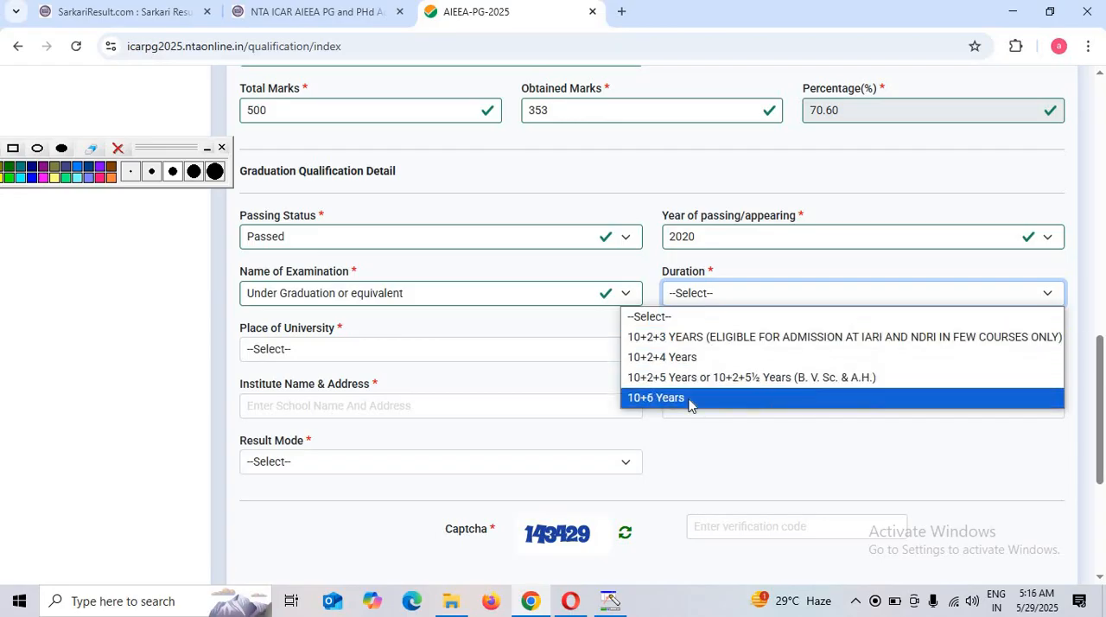
pyautogui.click(730, 338)
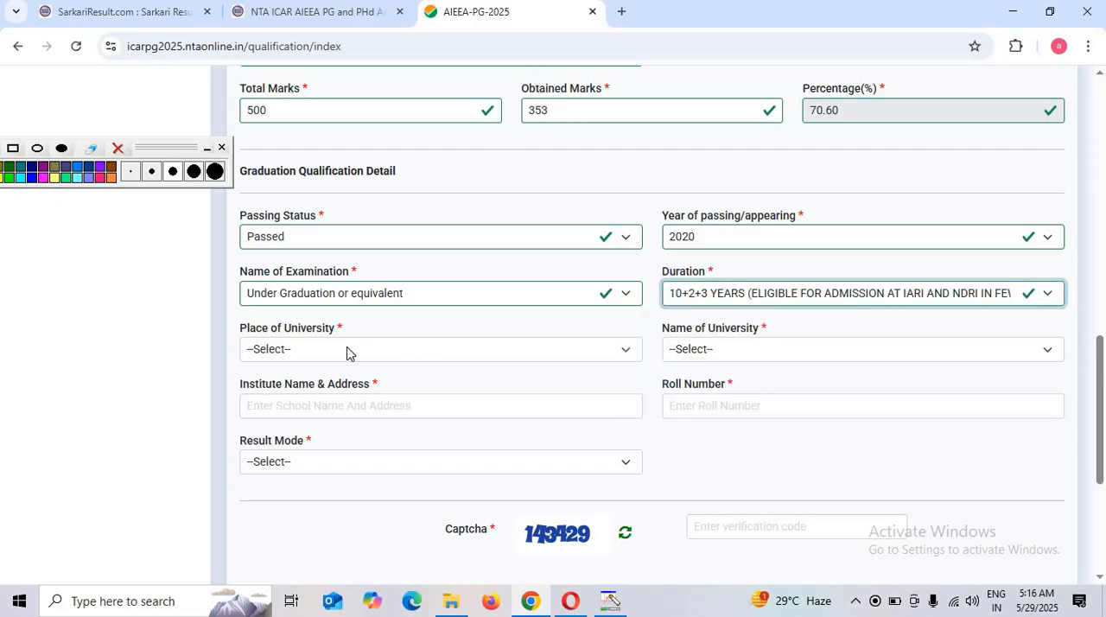
# Set the graduation Place of University to Urban and the Name of University to ANNA UNIVERSITY, CHENNAI
pyautogui.click(348, 350)
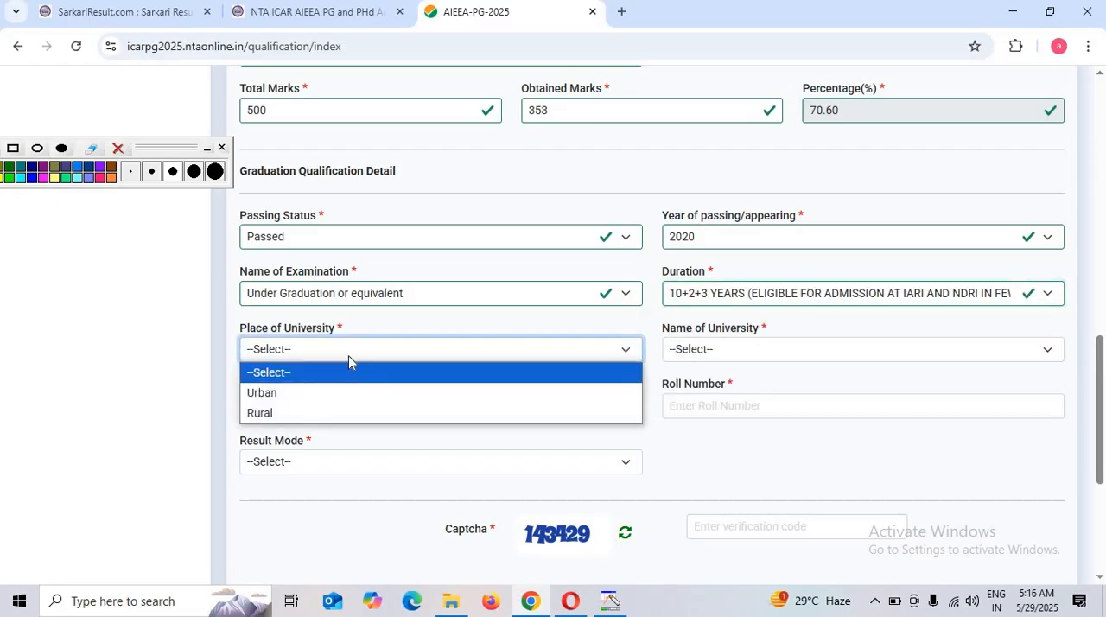
pyautogui.click(284, 395)
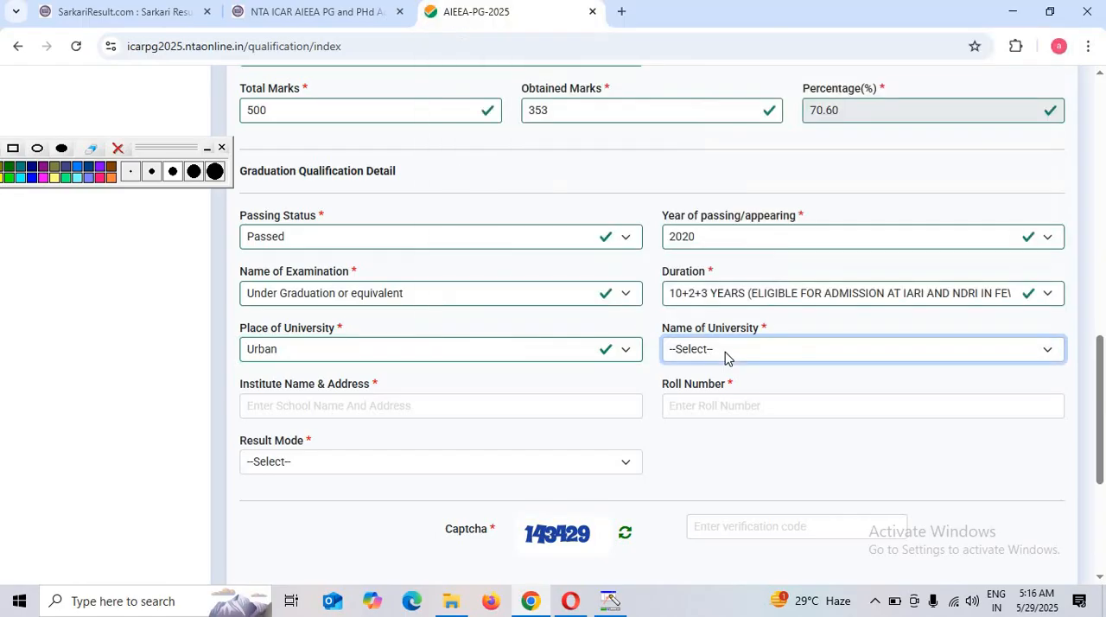
pyautogui.click(726, 354)
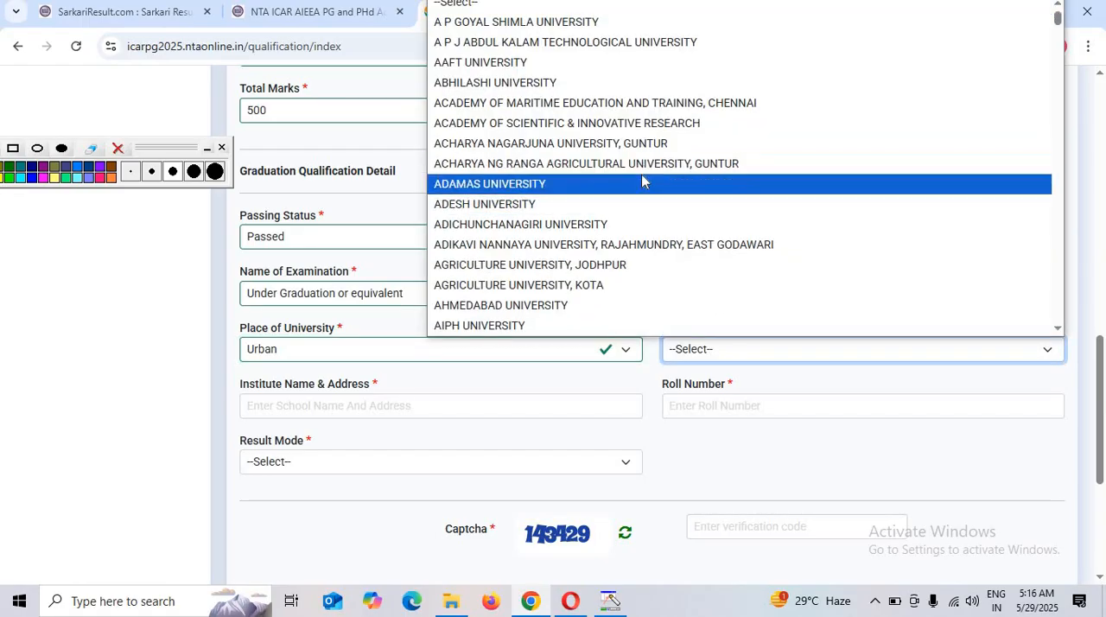
pyautogui.scroll(-10, 644, 229)
pyautogui.click(644, 229)
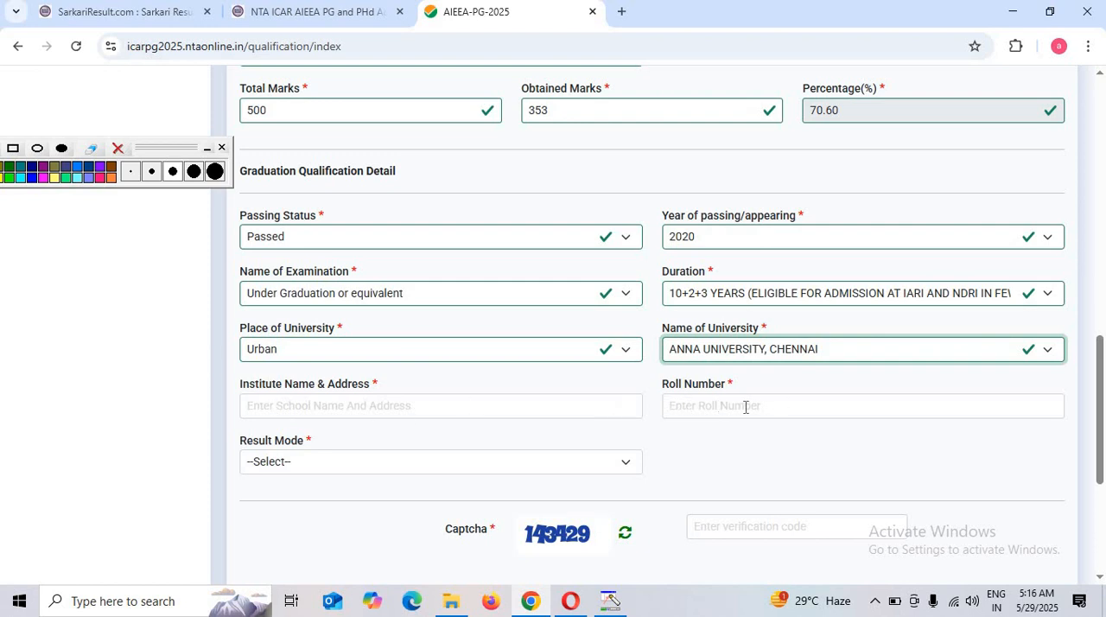
# Set the graduation Result Mode to Percentage, save the qualification details and continue to the employment details
pyautogui.click(338, 469)
pyautogui.click(318, 502)
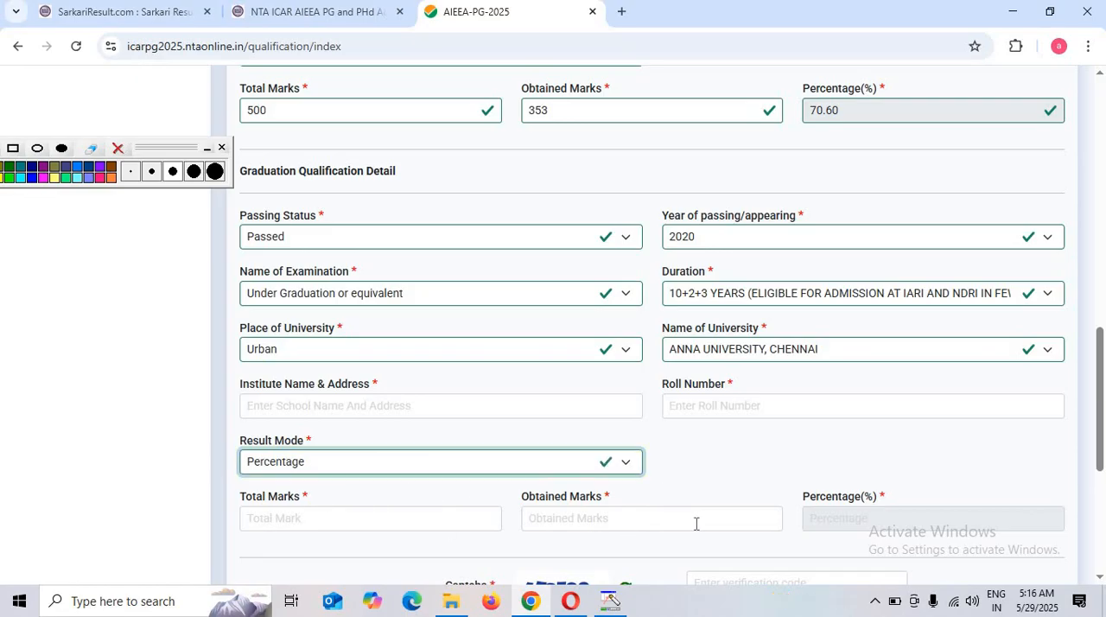
pyautogui.scroll(-2, 943, 517)
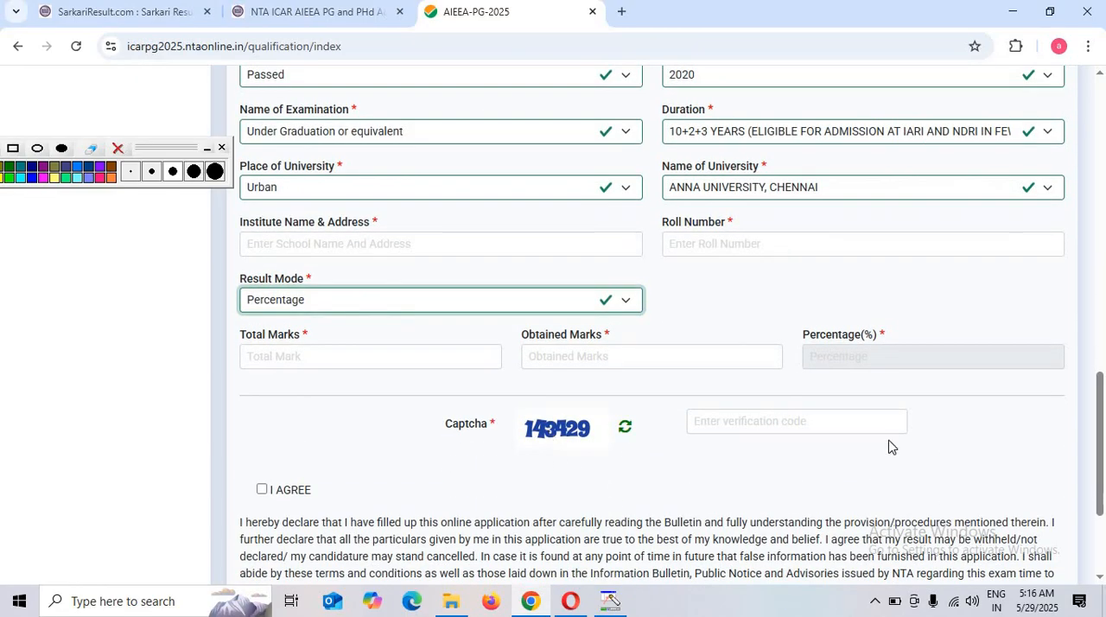
pyautogui.scroll(-1, 474, 480)
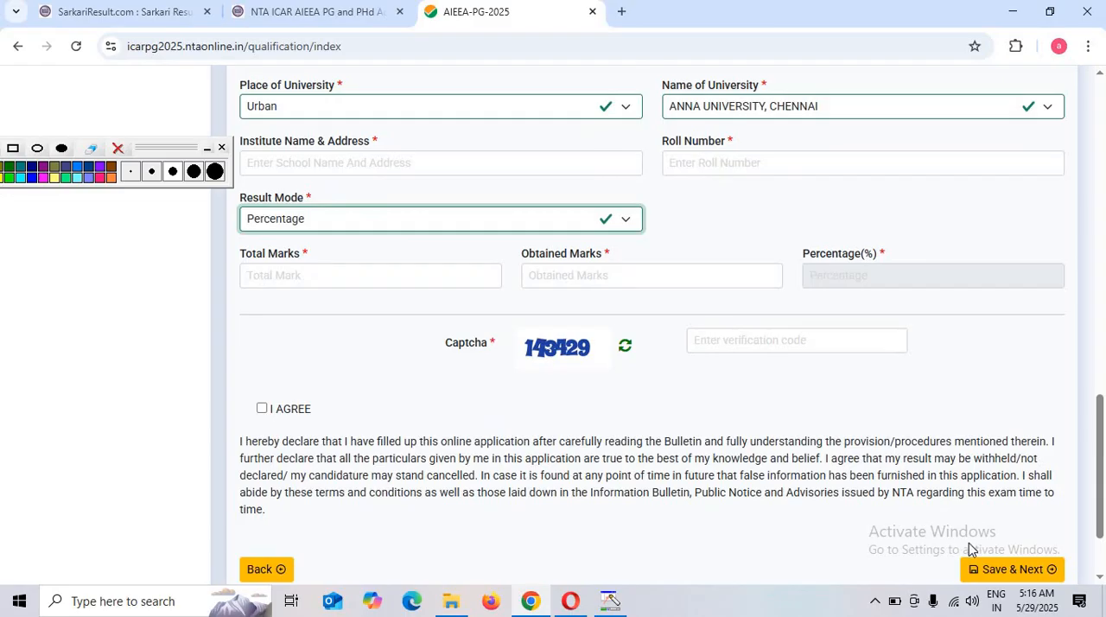
pyautogui.click(1005, 569)
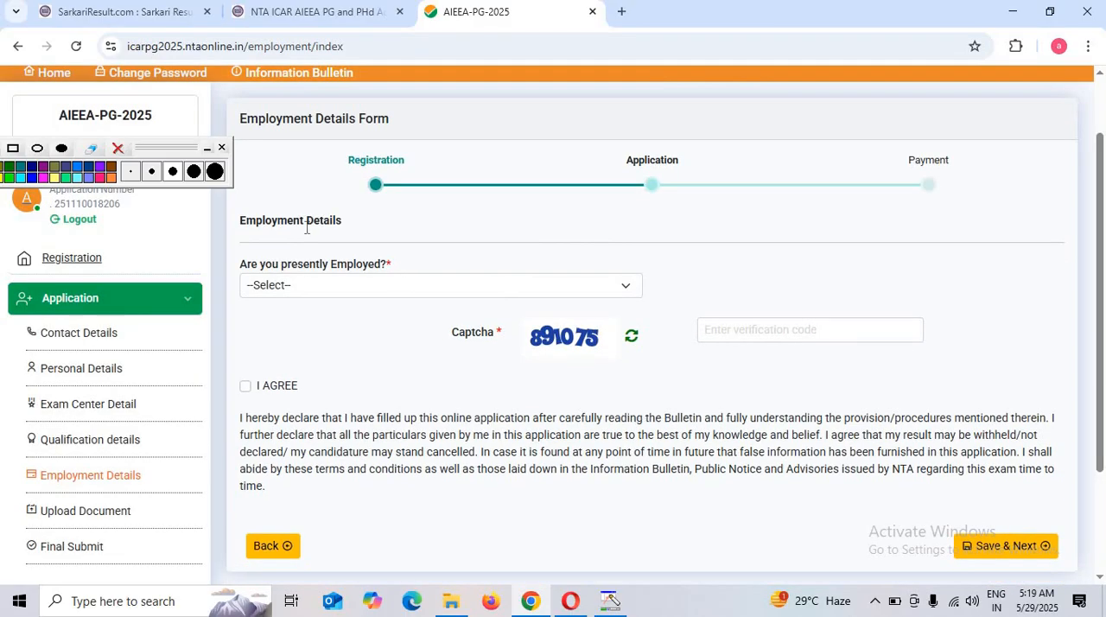
# Set the present employment status to Un-Employed, enter the captcha code, accept the declaration and save the employment details
pyautogui.click(307, 293)
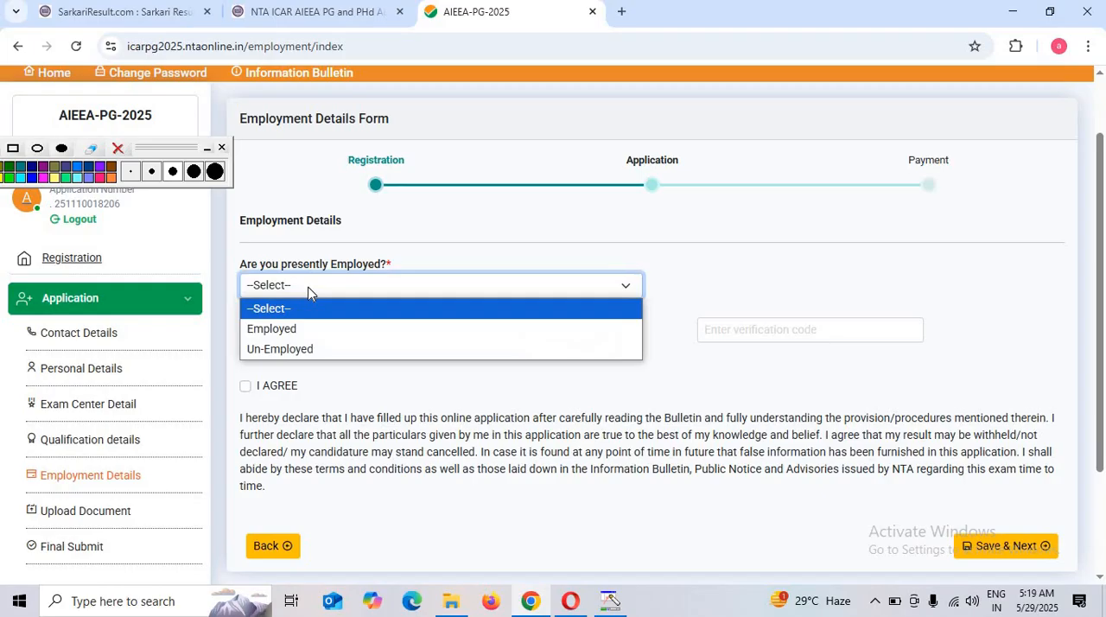
pyautogui.click(305, 349)
pyautogui.click(718, 338)
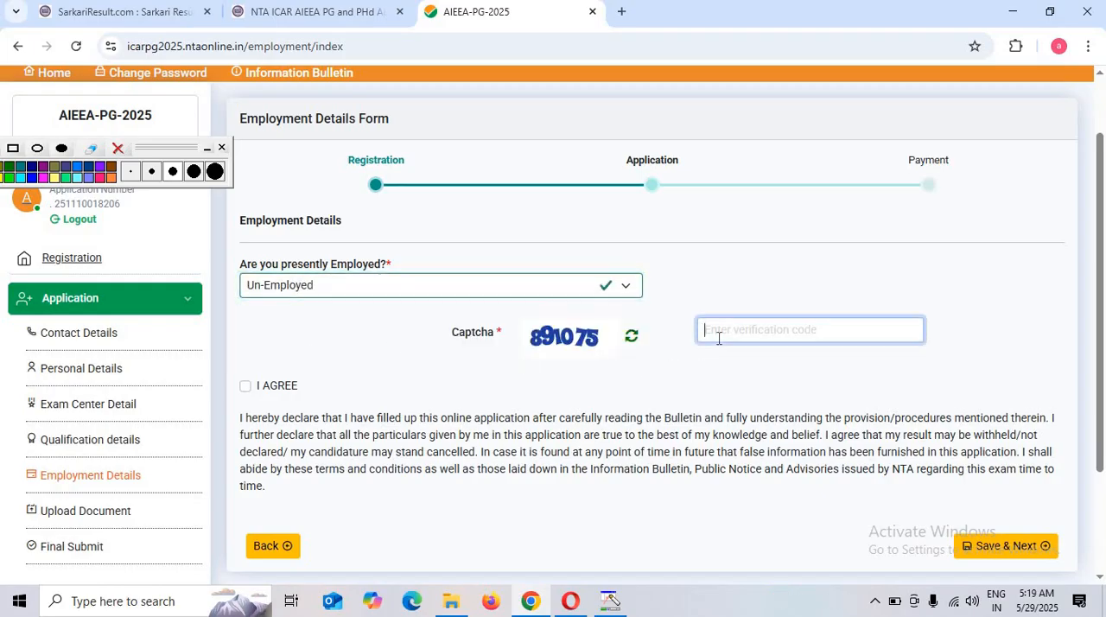
pyautogui.write('891075')
pyautogui.click(246, 388)
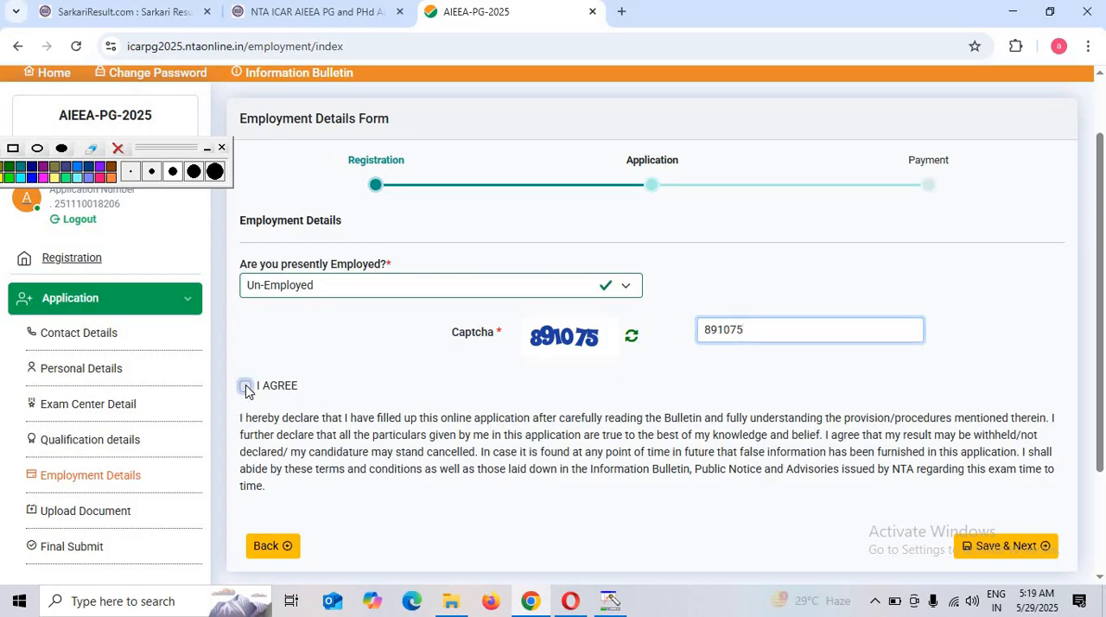
pyautogui.click(1007, 546)
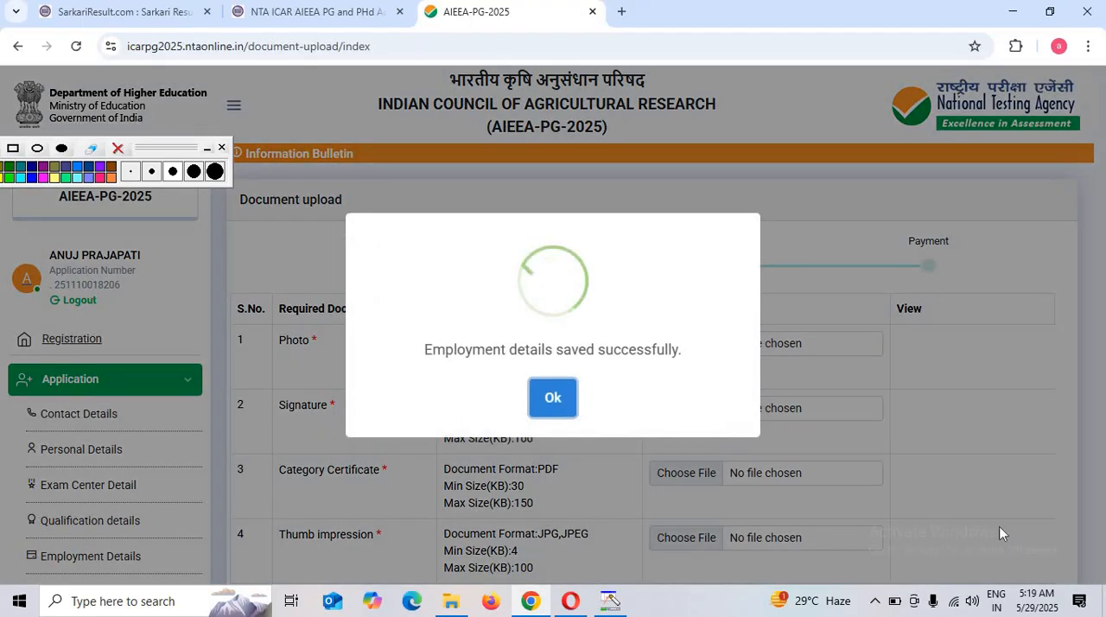
pyautogui.click(553, 400)
pyautogui.scroll(-1, 593, 424)
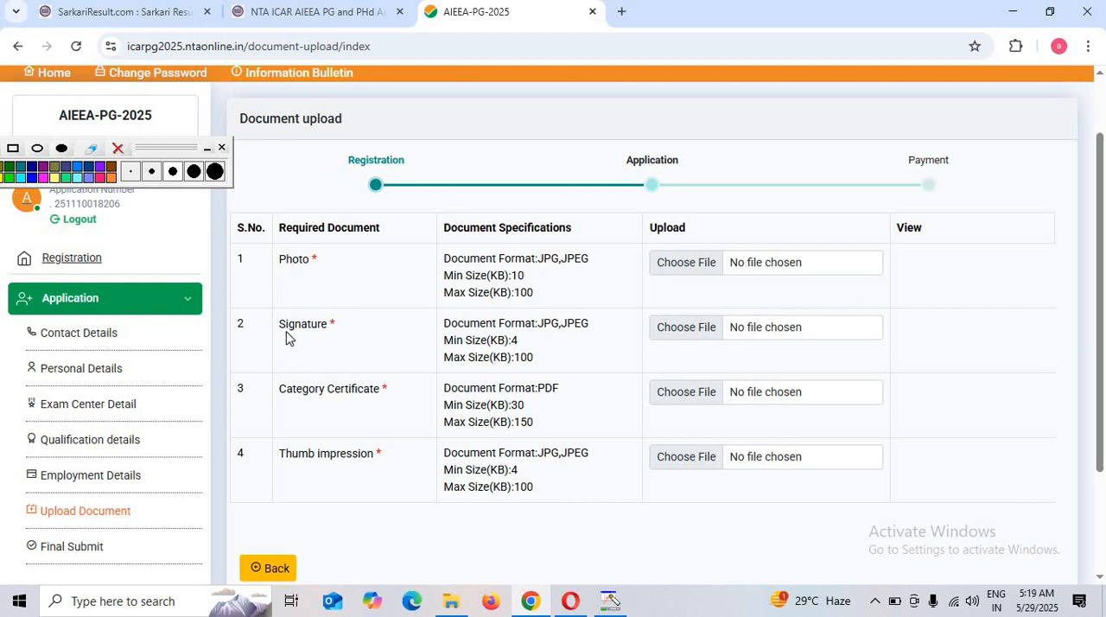
pyautogui.moveTo(288, 338); pyautogui.dragTo(528, 349)
pyautogui.click(563, 361)
pyautogui.moveTo(281, 390); pyautogui.dragTo(432, 420)
pyautogui.click(626, 442)
# Choose the candidate's portrait image from the Downloads folder as the Photo document
pyautogui.click(702, 271)
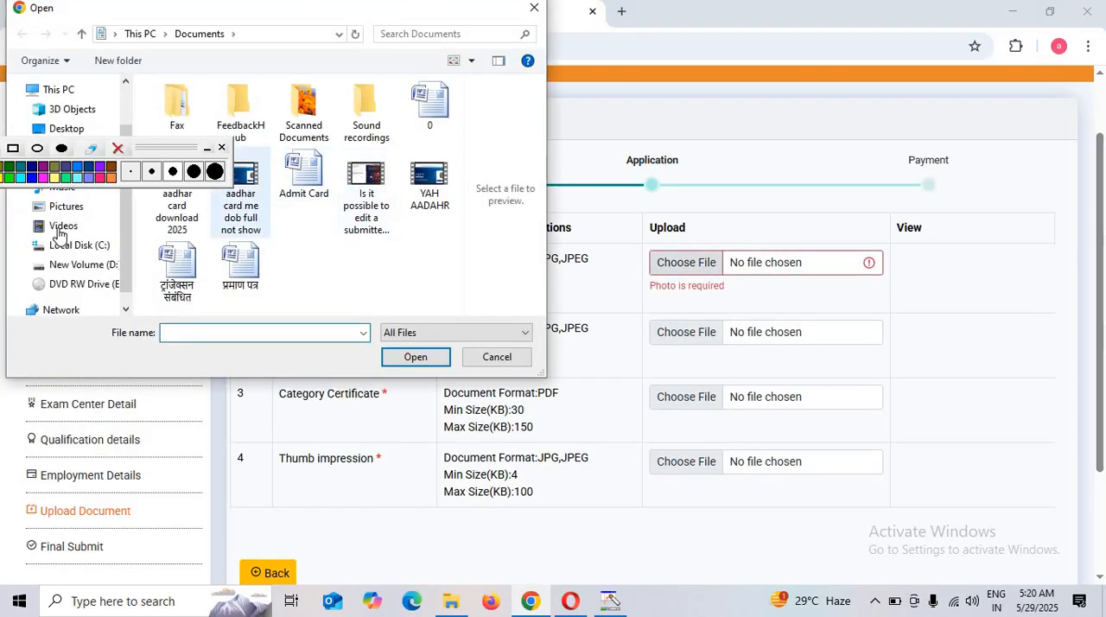
pyautogui.scroll(1, 84, 256)
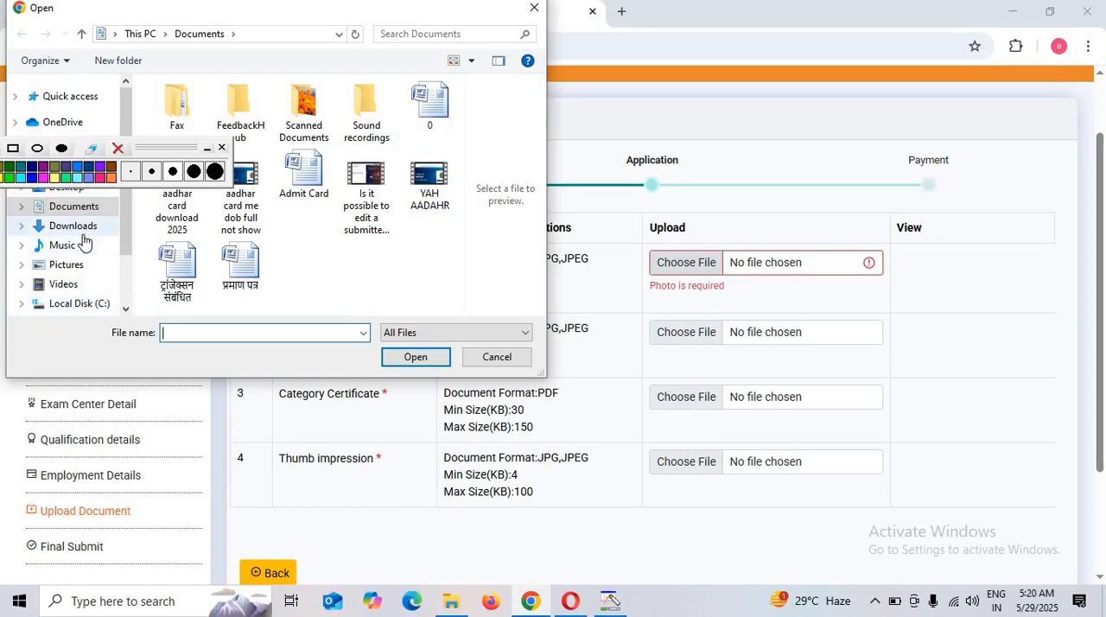
pyautogui.click(72, 225)
pyautogui.scroll(-3, 370, 252)
pyautogui.scroll(-3, 370, 253)
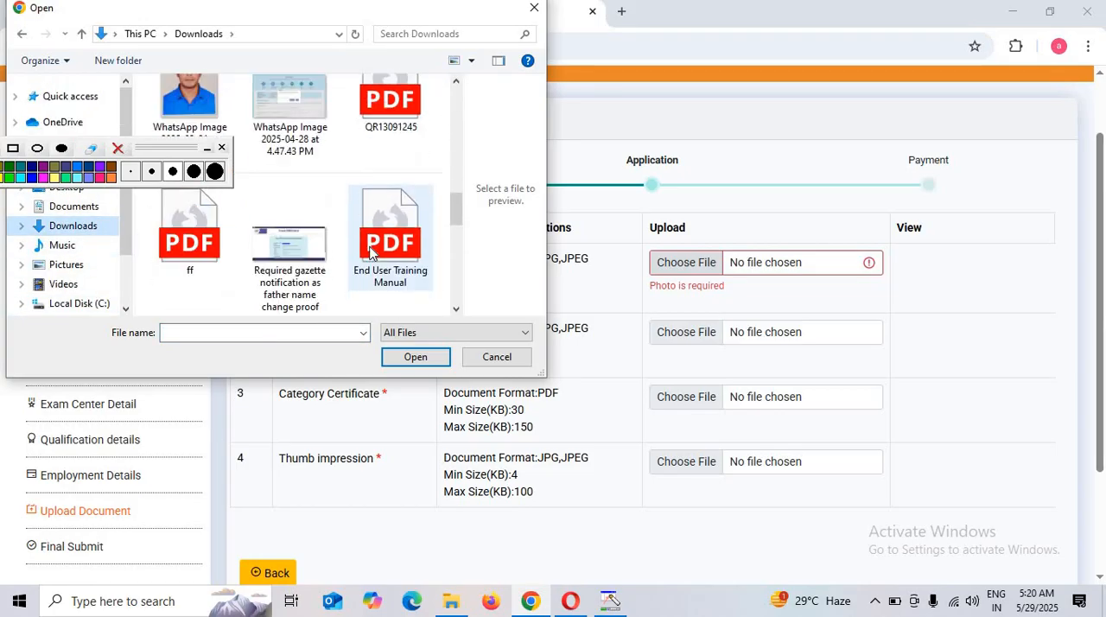
pyautogui.doubleClick(192, 96)
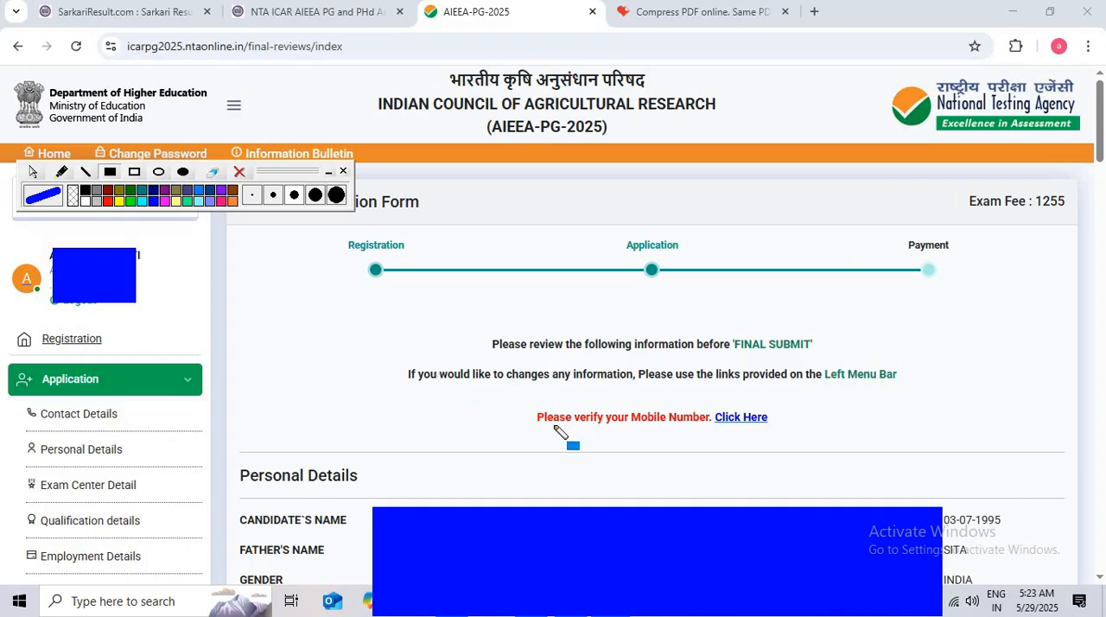
# Start the mobile number verification, enter the captcha code and request an OTP to the registered mobile number
pyautogui.click(743, 418)
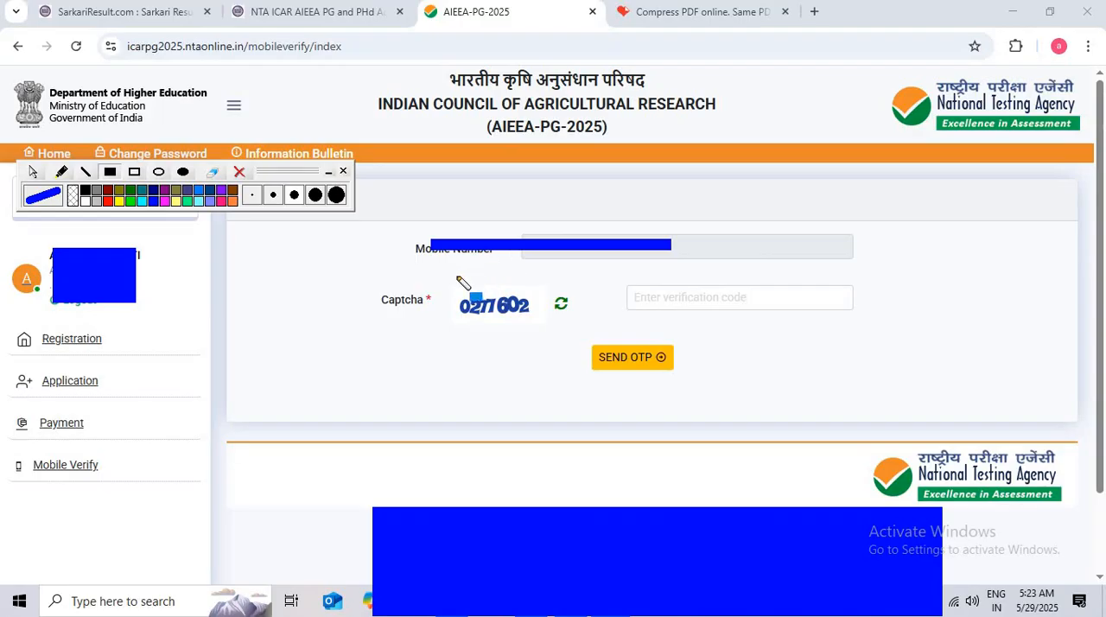
pyautogui.rightClick(695, 296)
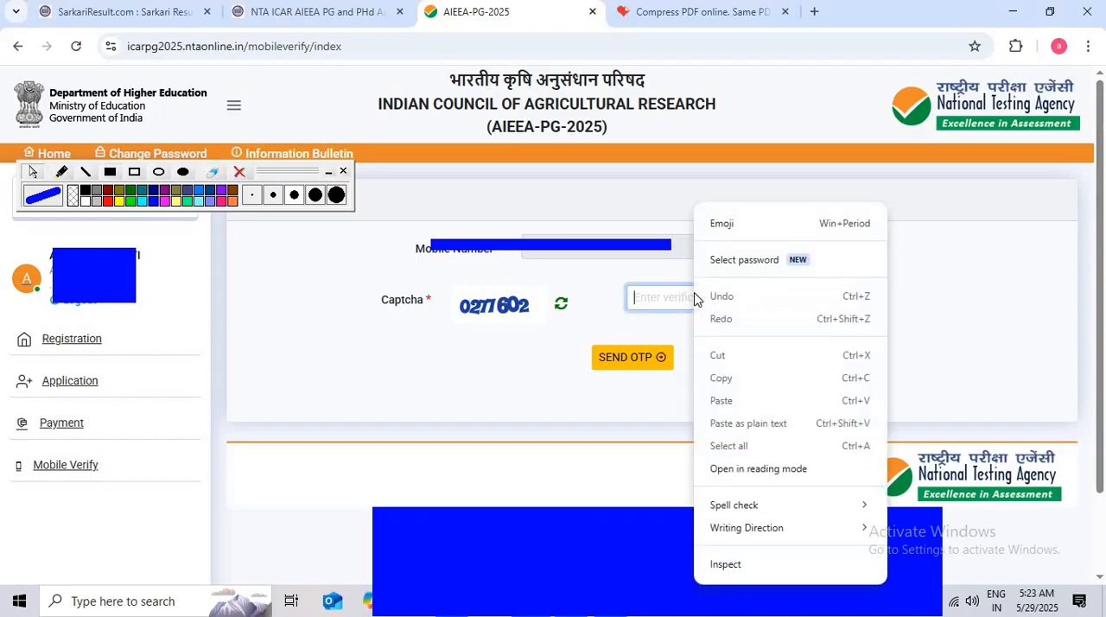
pyautogui.click(649, 304)
pyautogui.write('2')
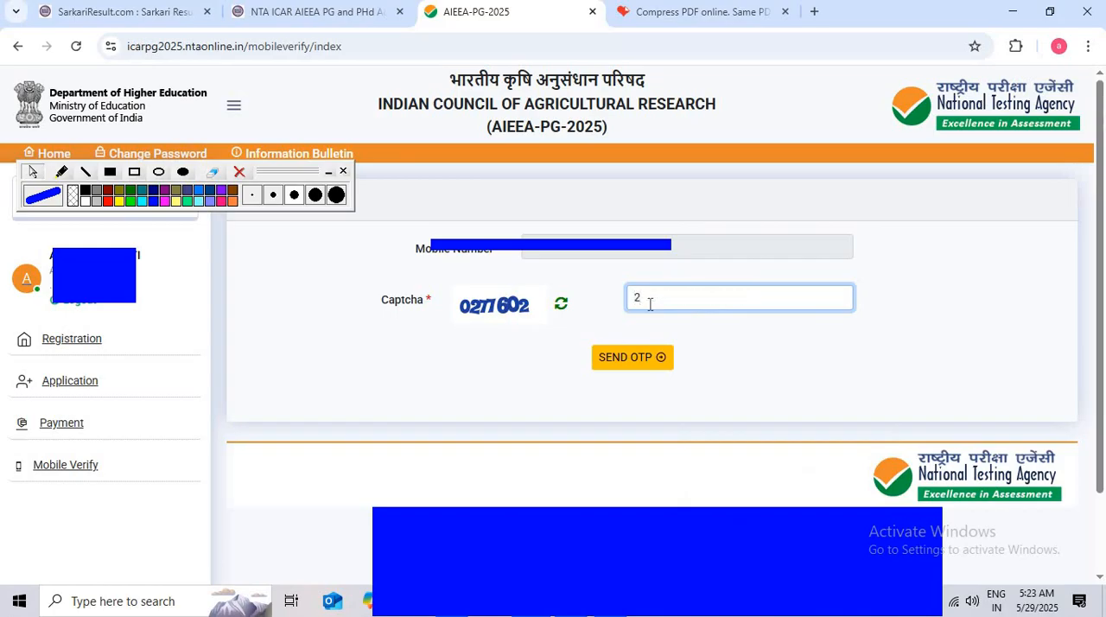
pyautogui.press('BackSpace')
pyautogui.write('0277602')
pyautogui.click(603, 366)
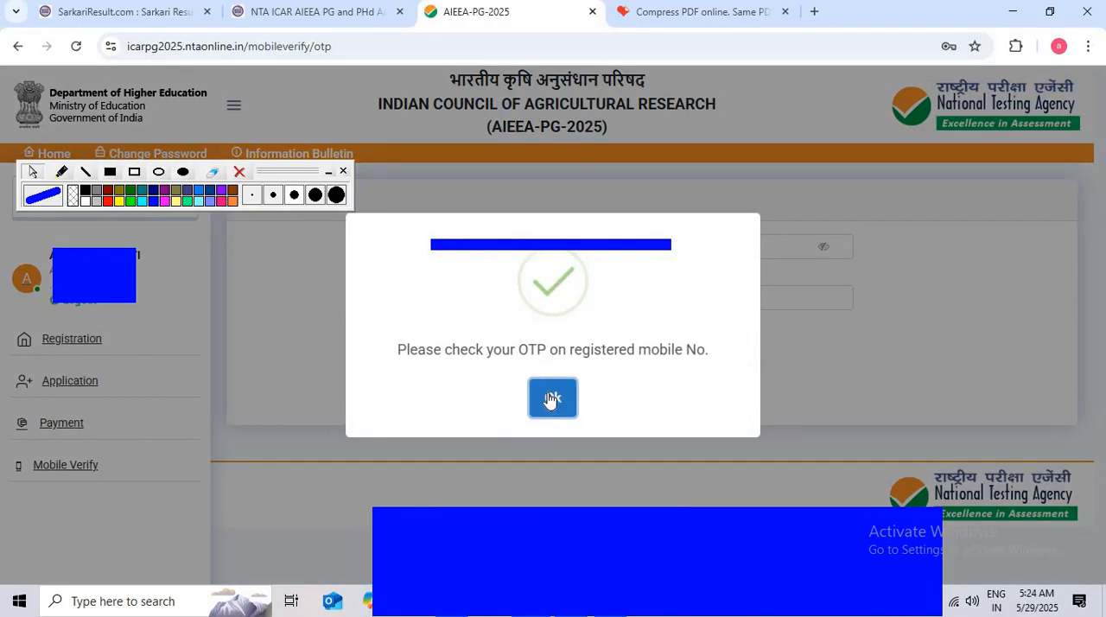
pyautogui.click(556, 397)
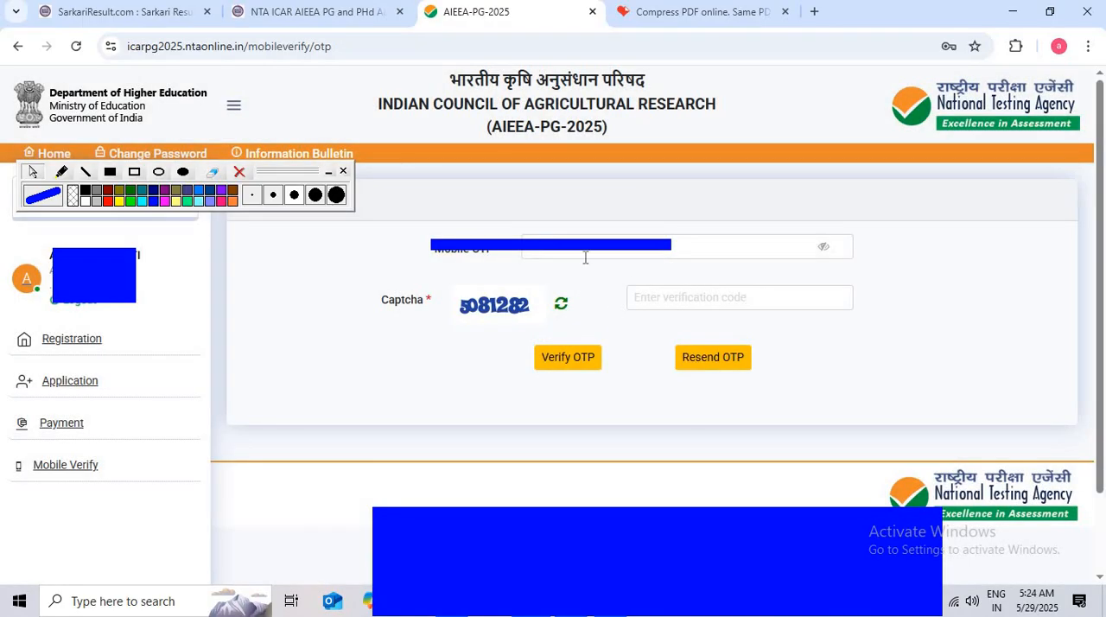
# Submit the mobile OTP for verification and reopen the application form for completion
pyautogui.click(569, 359)
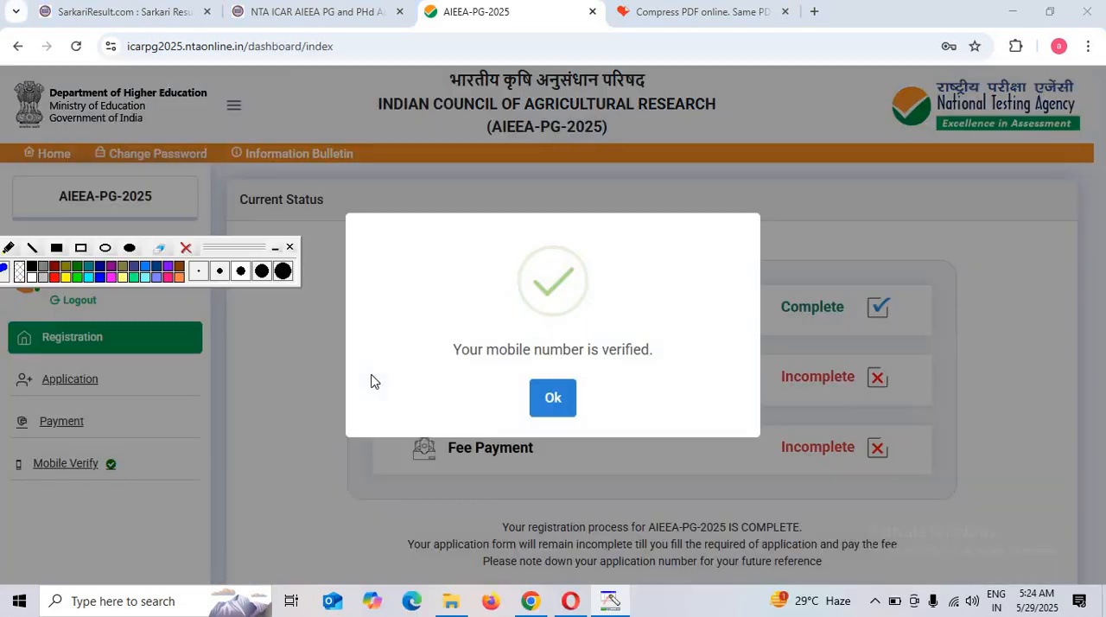
pyautogui.click(565, 399)
pyautogui.scroll(-3, 637, 434)
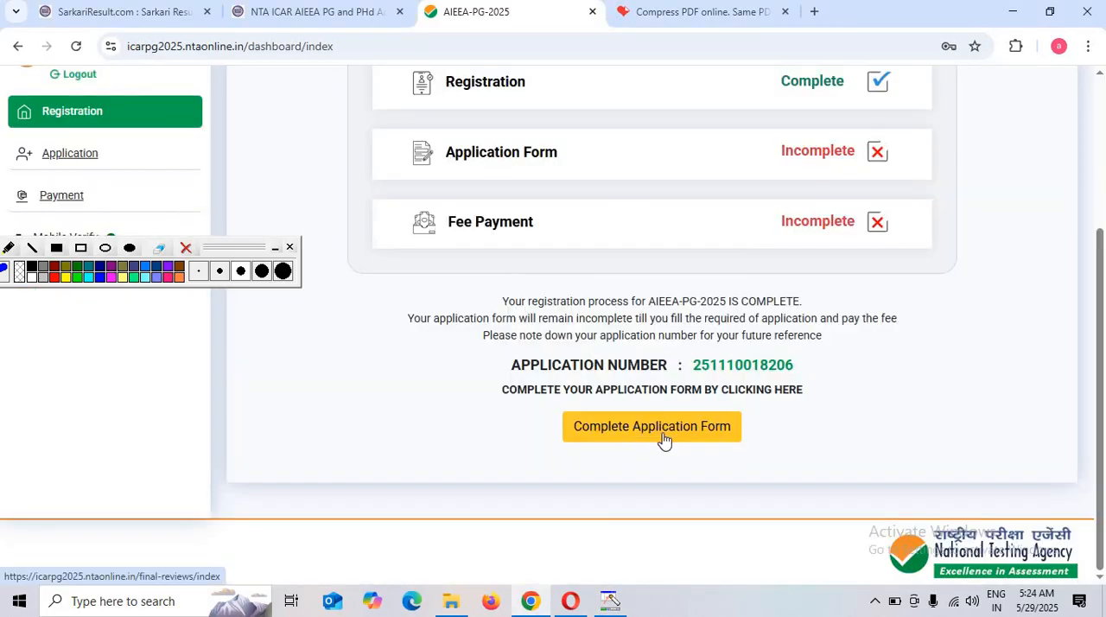
pyautogui.click(662, 437)
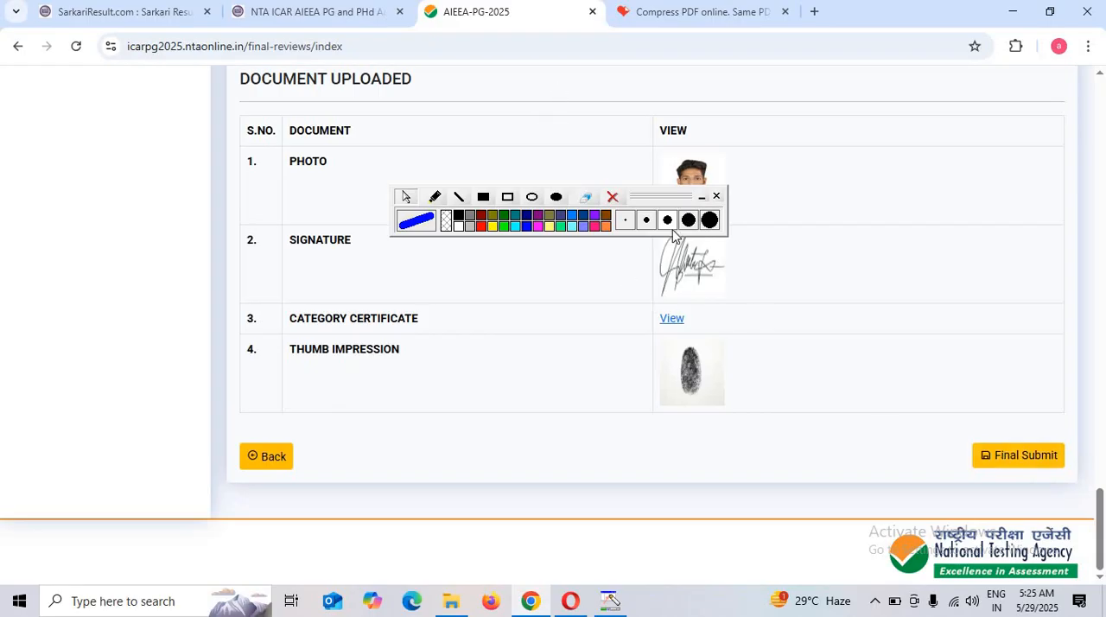
# Review the uploaded photo, signature, category certificate and thumb impression at the end of the application form
pyautogui.scroll(1, 697, 300)
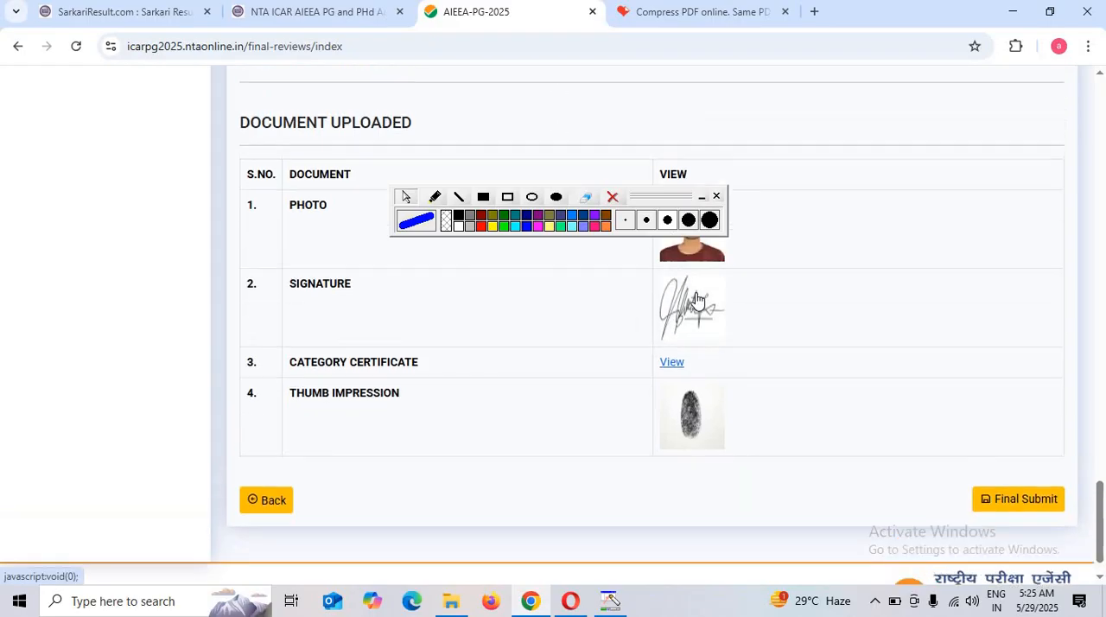
pyautogui.scroll(4, 696, 300)
pyautogui.scroll(-5, 701, 296)
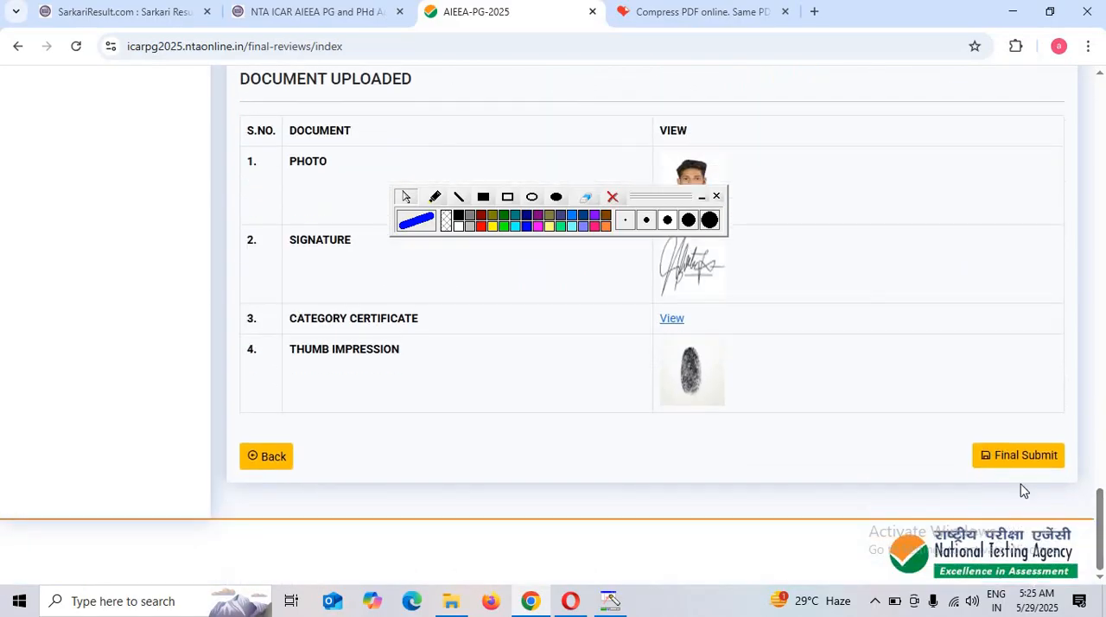
# Final-submit the application, marking name, father's name, mother's name, date of birth, gender, examination cities and category as verified and agreeing to the declaration
pyautogui.click(1032, 456)
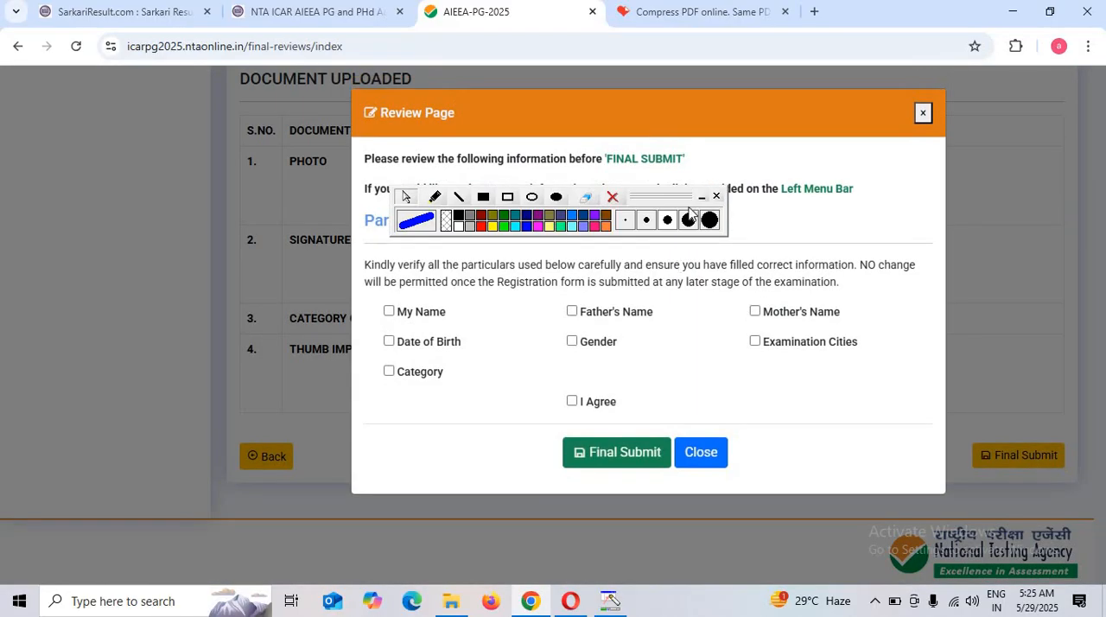
pyautogui.moveTo(673, 197)
pyautogui.mouseDown()
pyautogui.moveTo(436, 219)
pyautogui.moveTo(352, 147)
pyautogui.mouseUp()
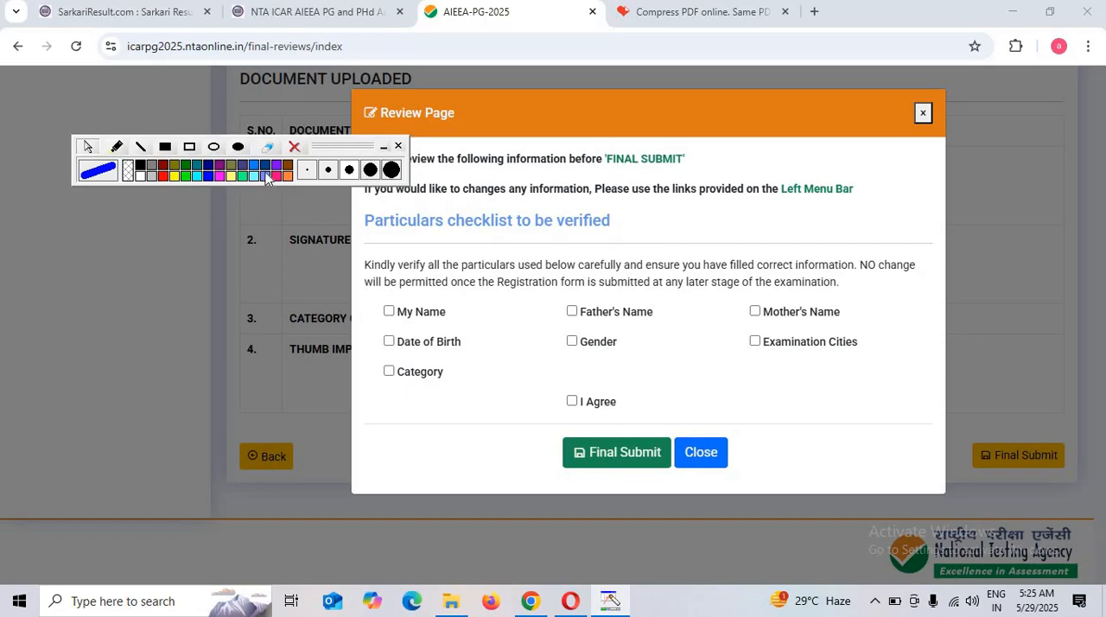
pyautogui.click(388, 311)
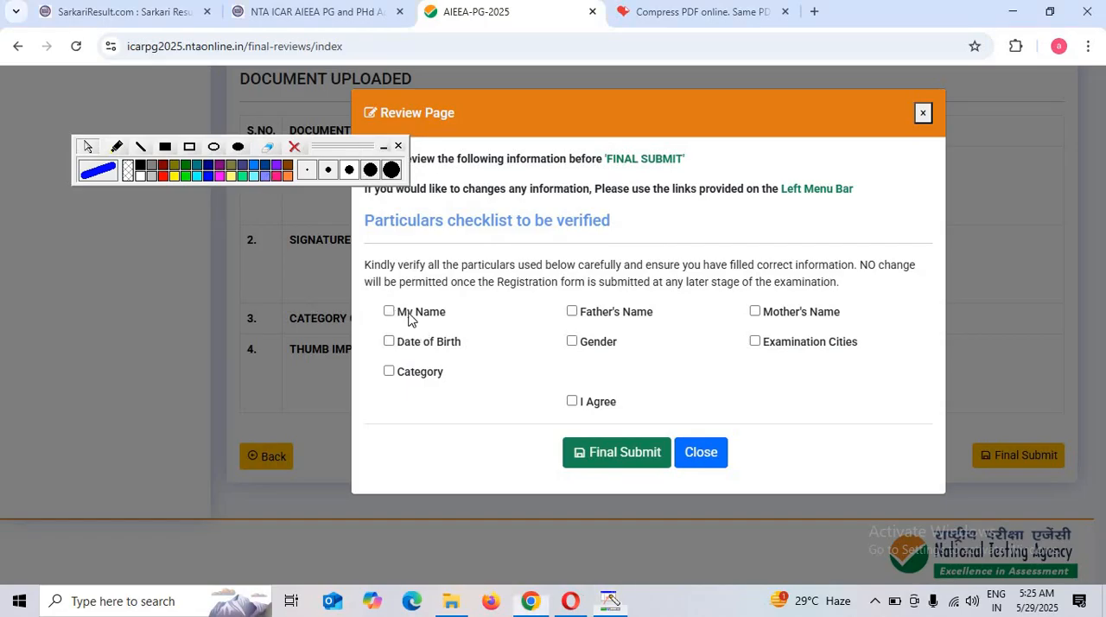
pyautogui.click(595, 316)
pyautogui.click(788, 313)
pyautogui.click(390, 345)
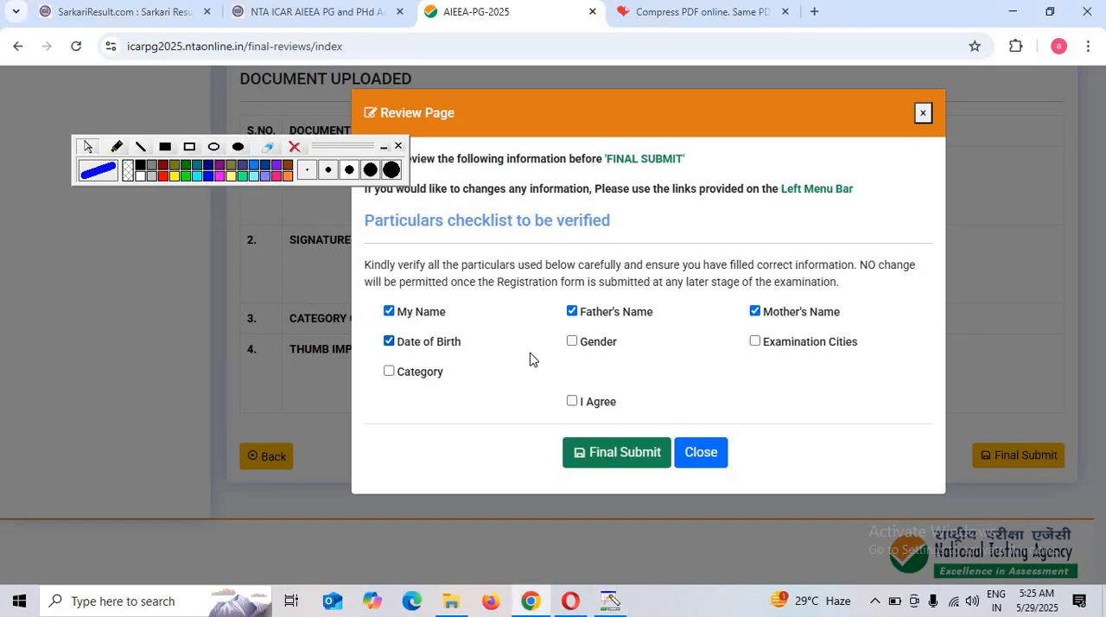
pyautogui.click(587, 345)
pyautogui.click(781, 343)
pyautogui.click(426, 374)
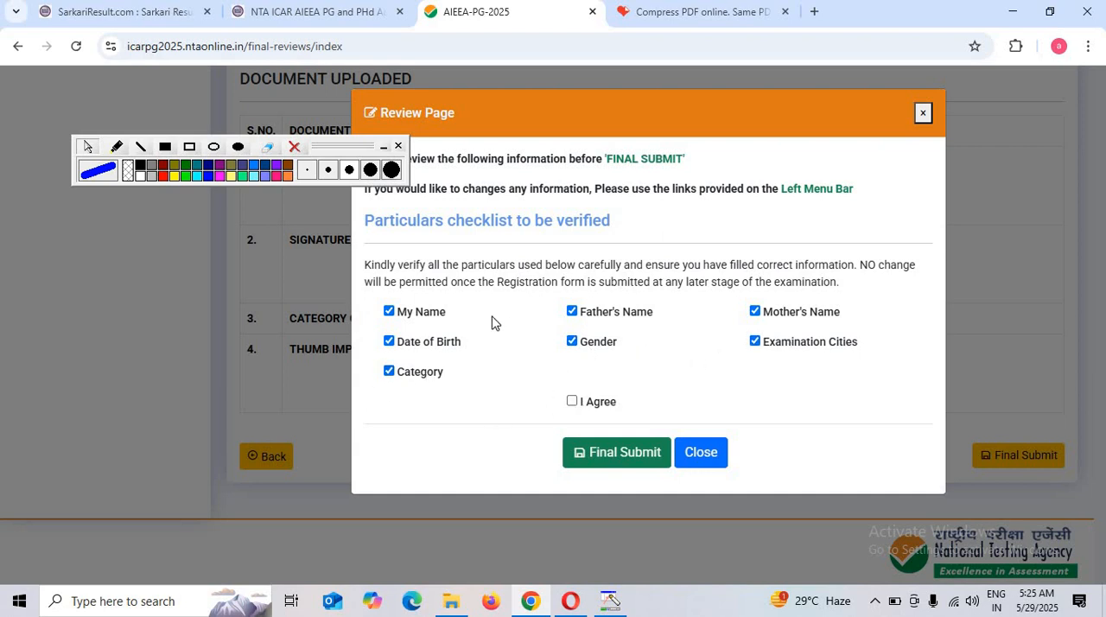
pyautogui.click(572, 401)
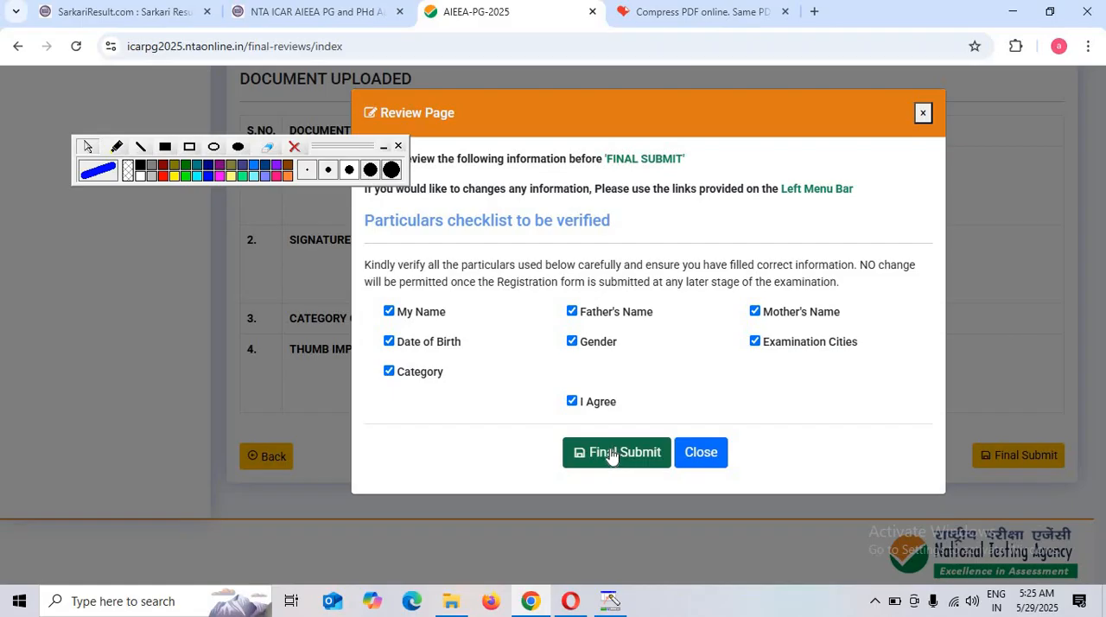
pyautogui.click(610, 452)
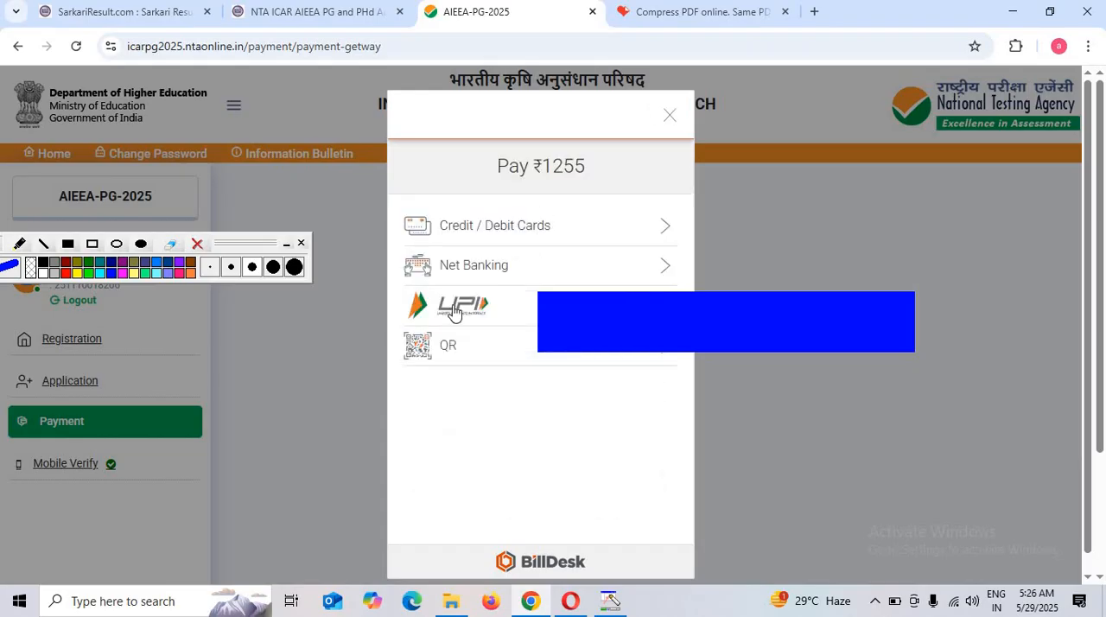
# Choose QR payment with BHIM UPI for the ₹1255 application fee and generate the payment QR code
pyautogui.click(442, 350)
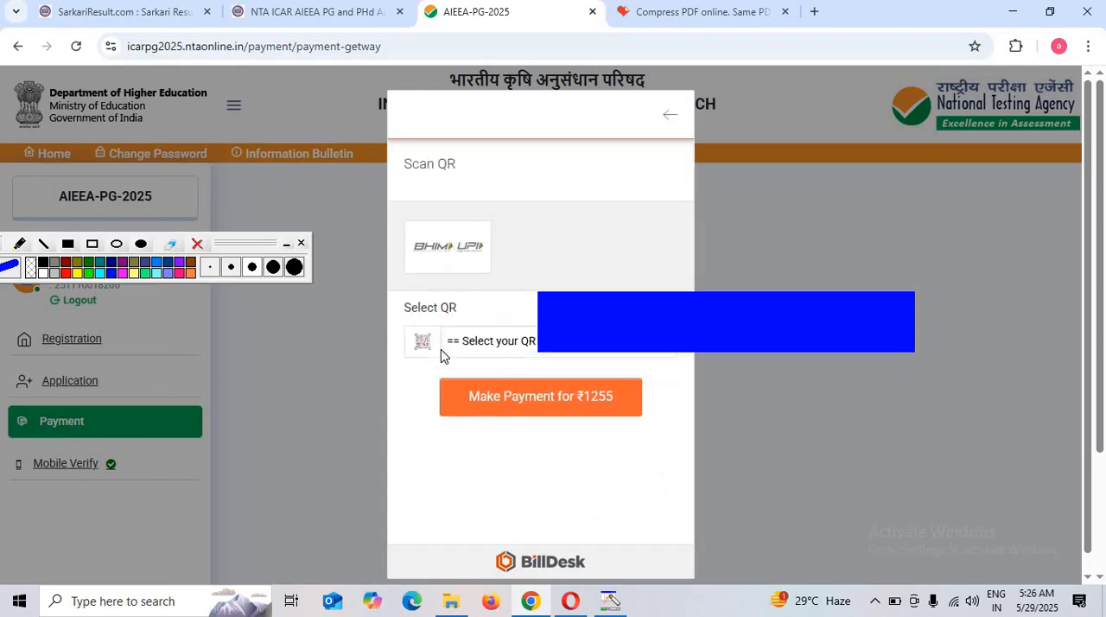
pyautogui.click(485, 346)
pyautogui.click(465, 388)
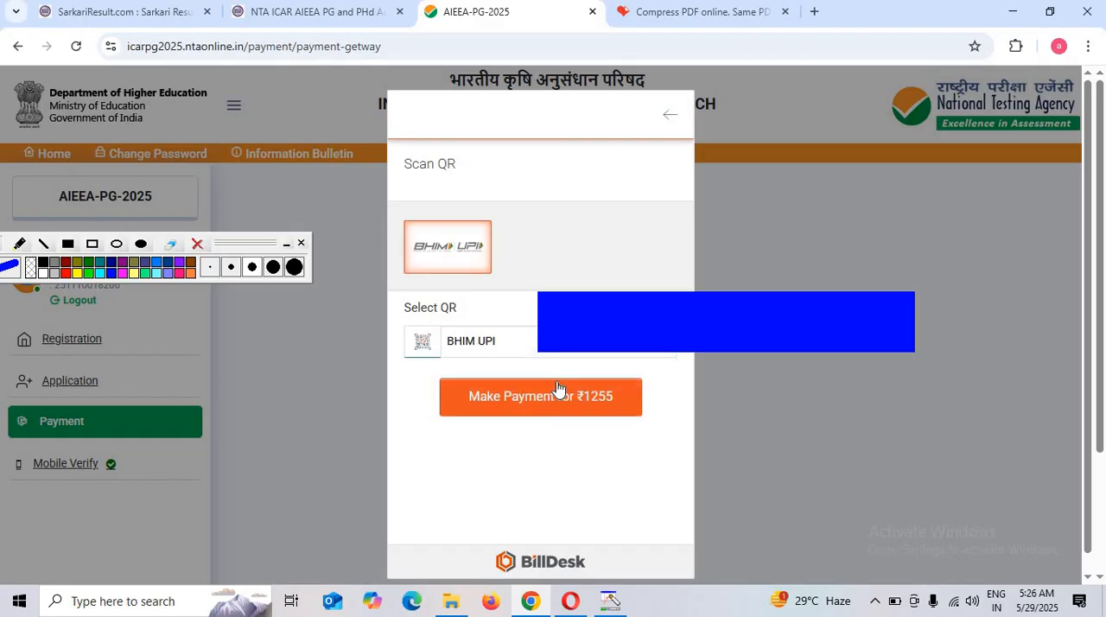
pyautogui.click(553, 400)
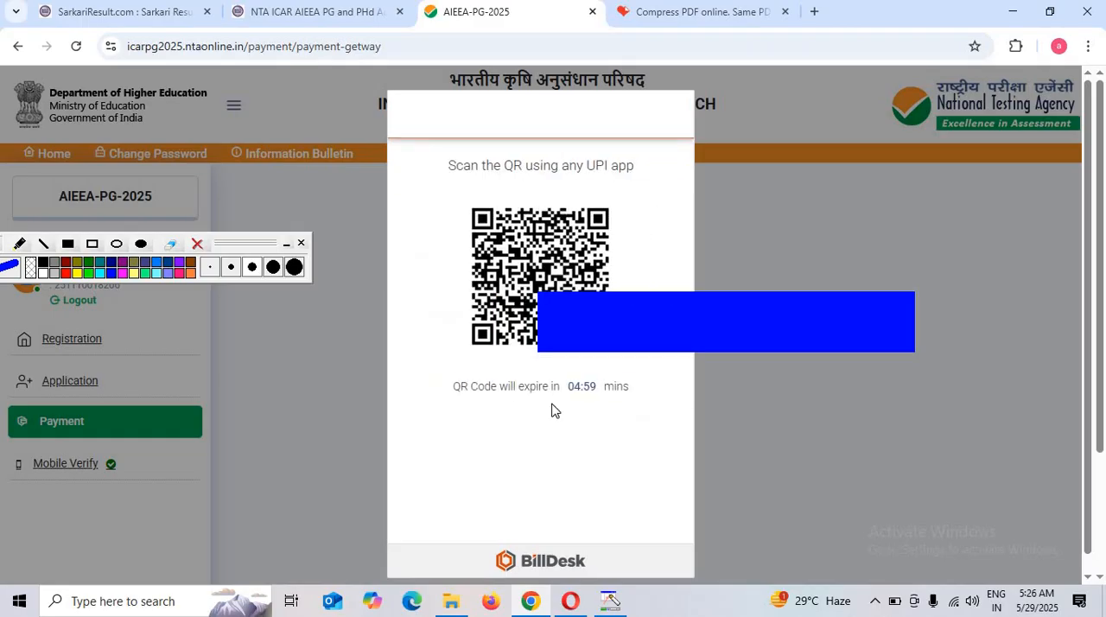